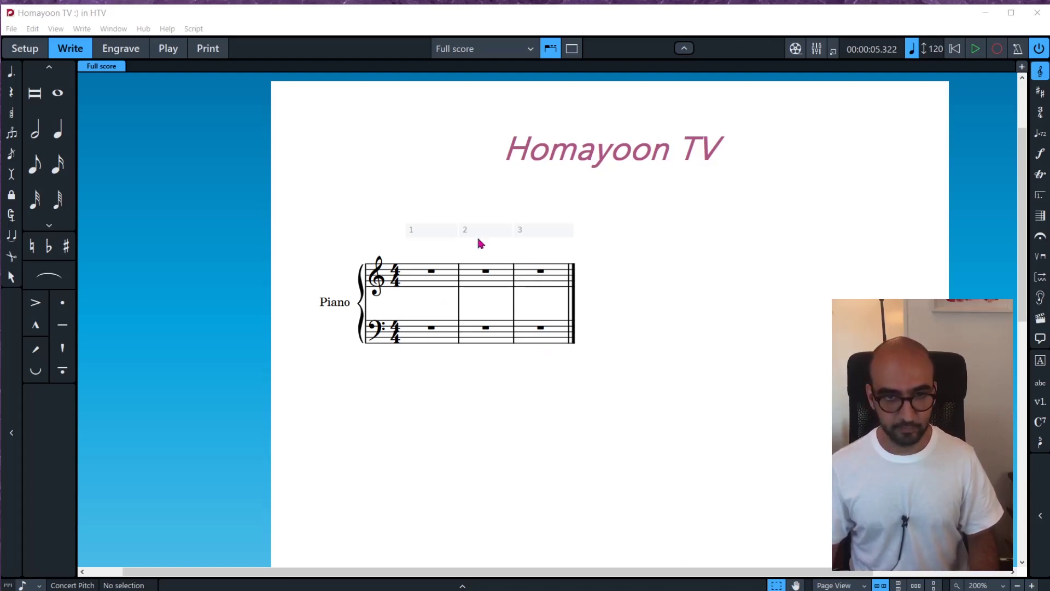
- Fill bar 1 of the treble staff with two half notes, A4 and G4
{"action": "left_click", "coordinate": [441, 286]}
{"action": "left_click", "coordinate": [432, 270]}
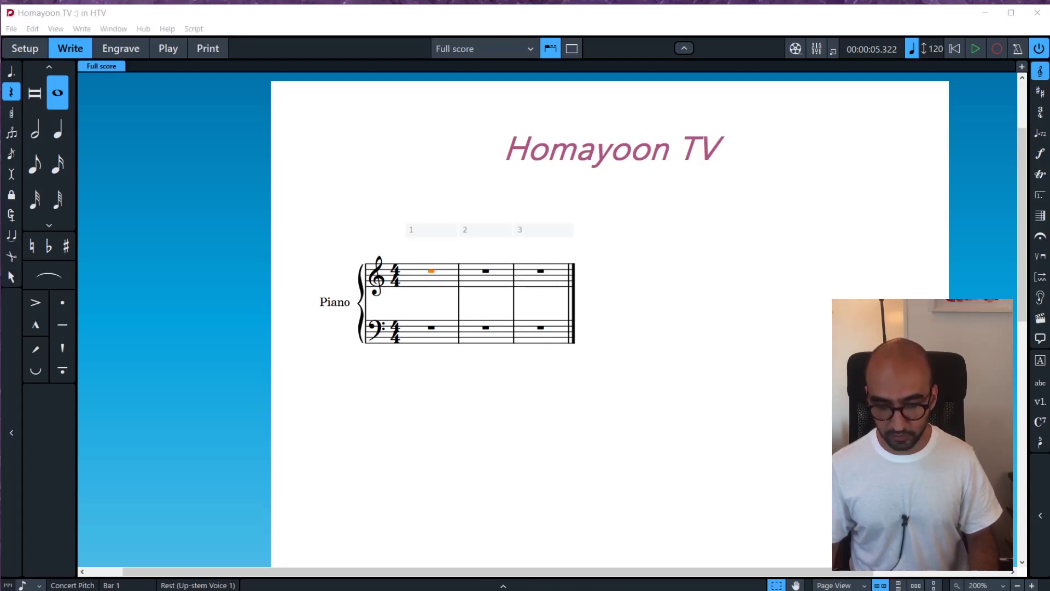
{"action": "double_click", "coordinate": [419, 285]}
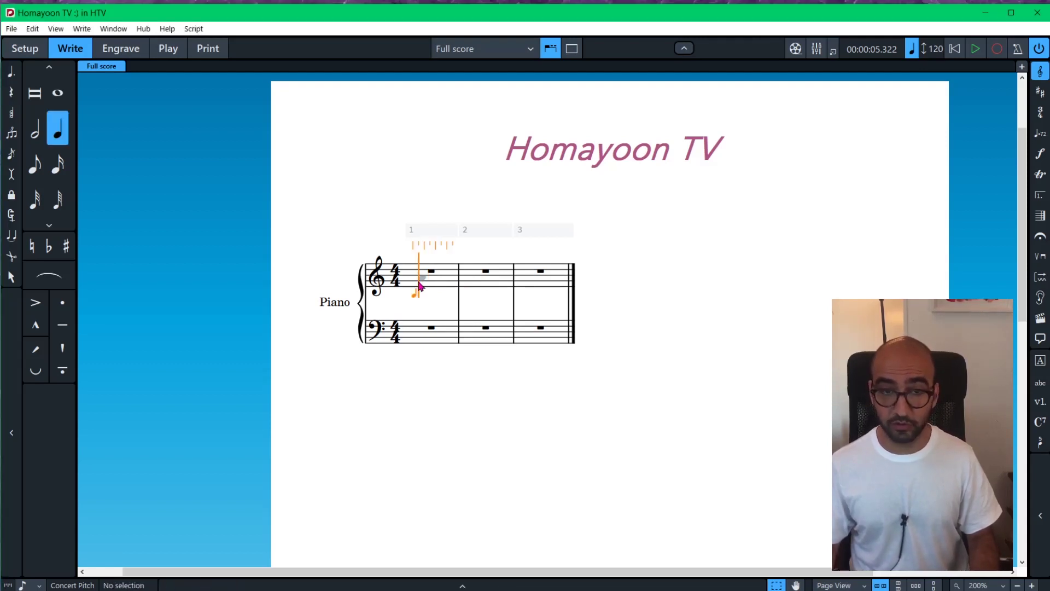
{"action": "left_click", "coordinate": [419, 285]}
{"action": "key", "text": "Escape"}
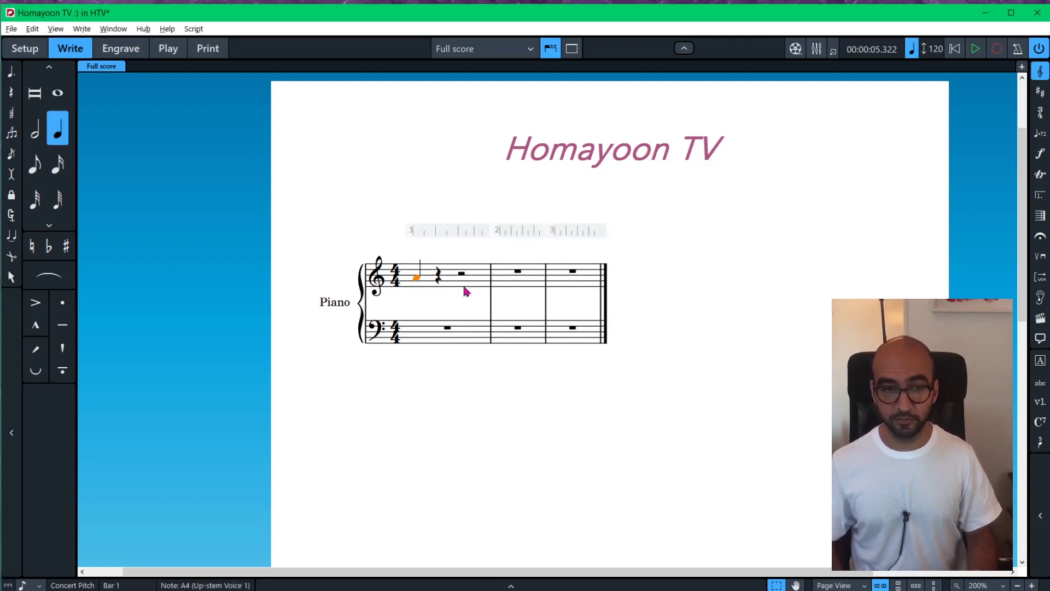
{"action": "key", "text": "7"}
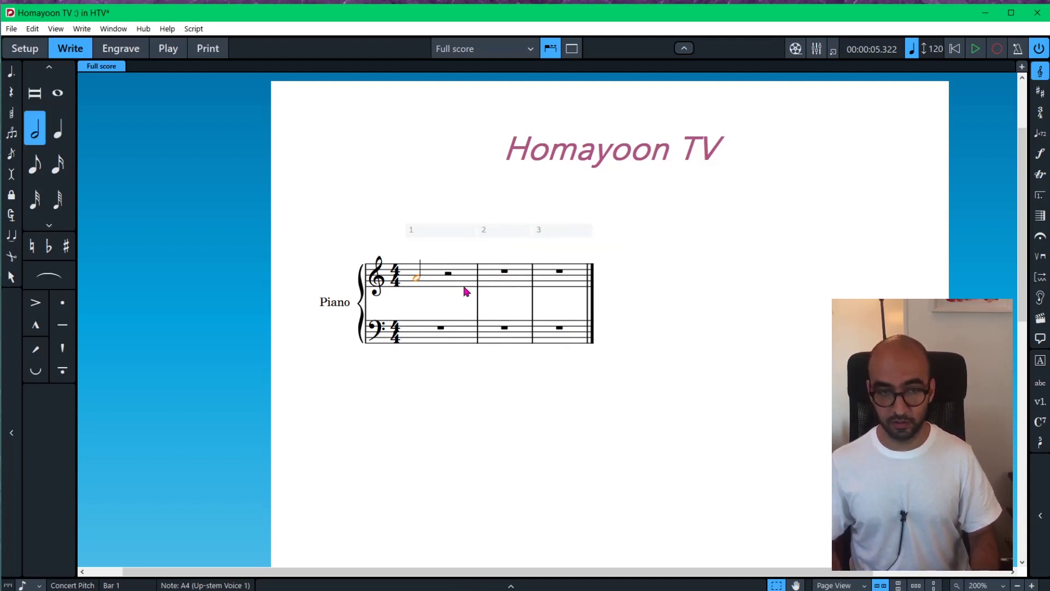
{"action": "key", "text": "r"}
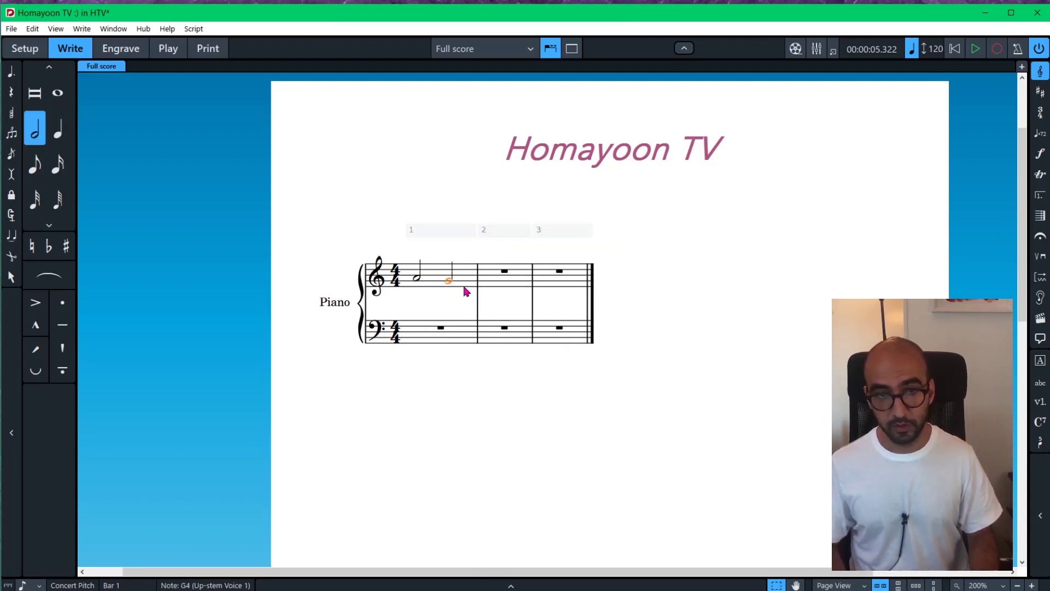
- Fill bar 2 of the treble staff with half notes A4 and F4, and bar 3 with a whole note A4
{"action": "key", "text": "r"}
{"action": "key", "text": "g"}
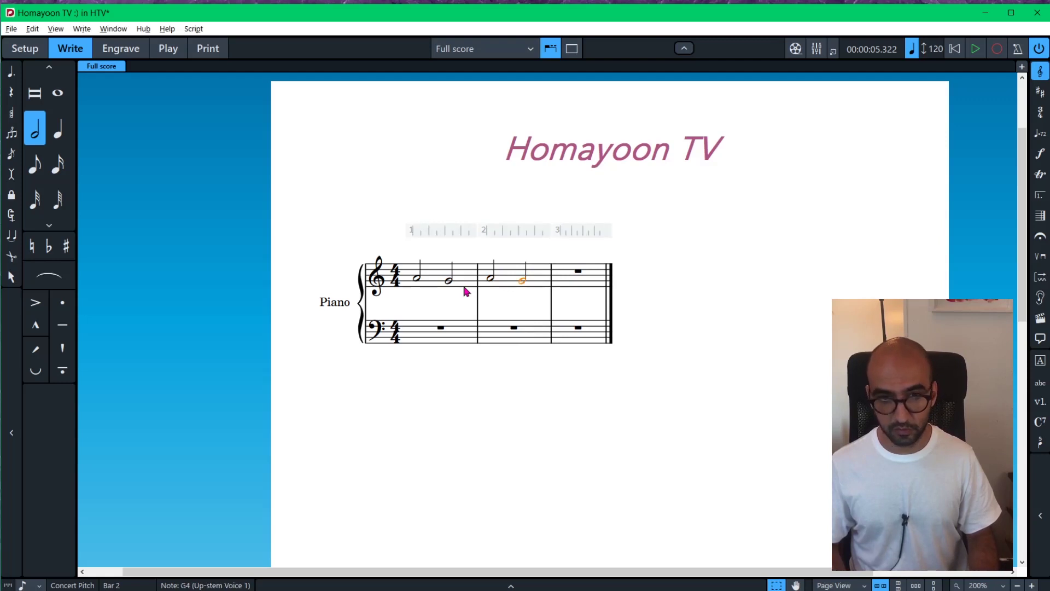
{"action": "key", "text": "r"}
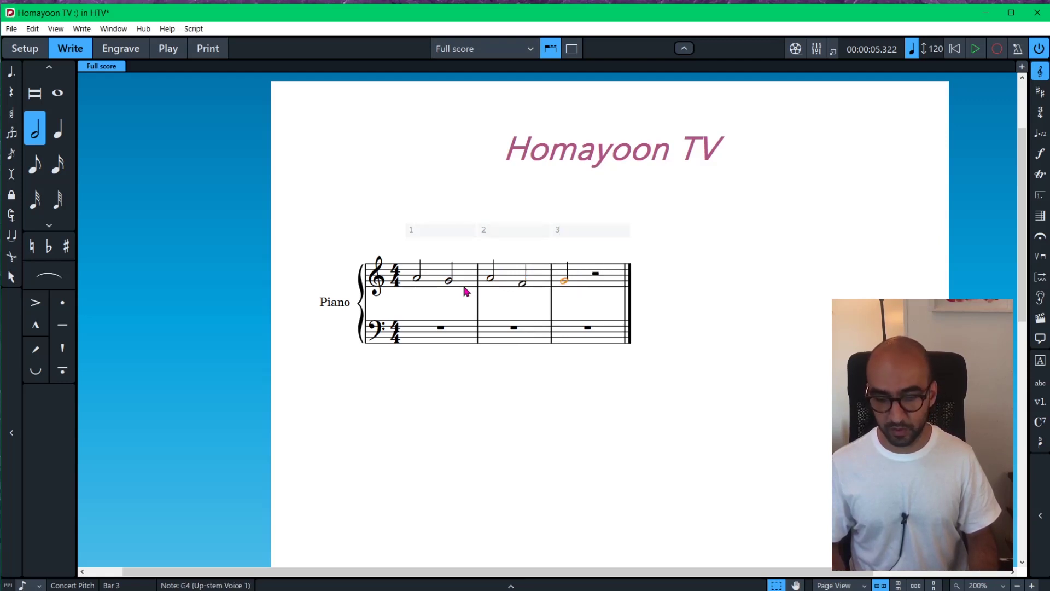
{"action": "key", "text": "8"}
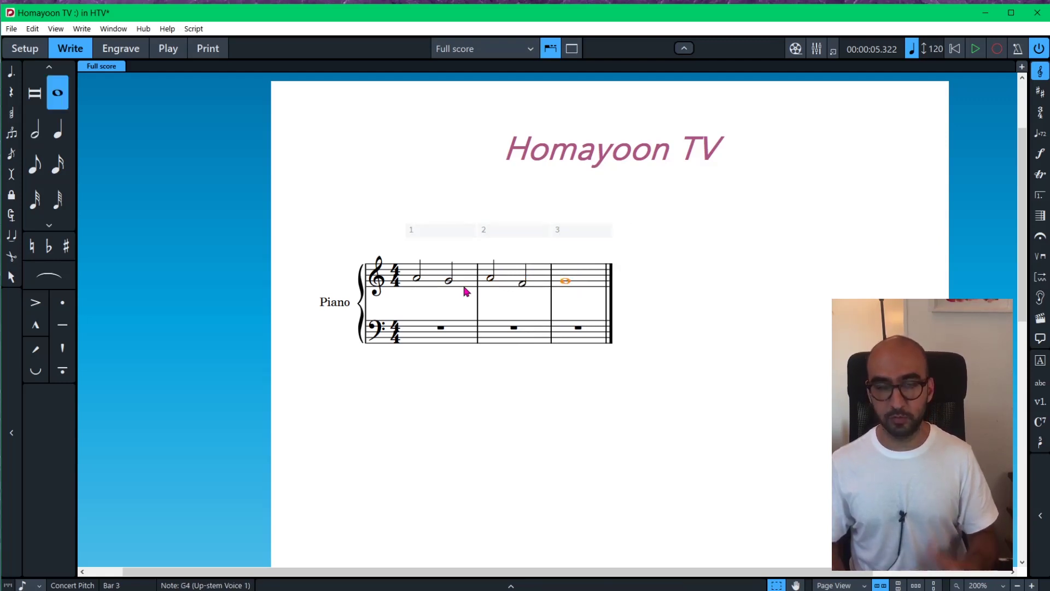
{"action": "key", "text": "alt+Up"}
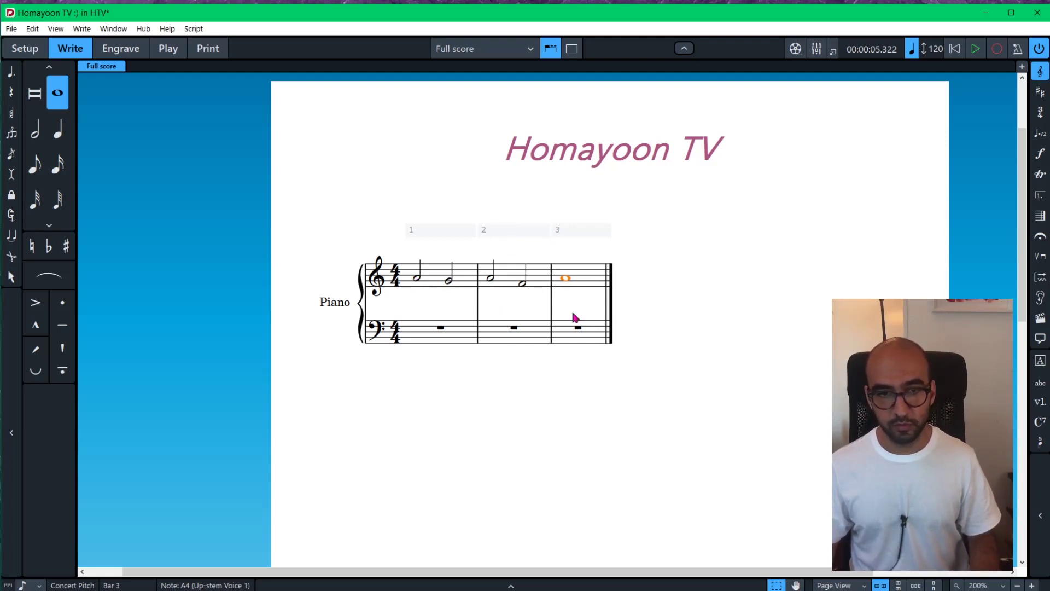
- Fill bar 1 of the bass staff with two half notes, A2 and B2
{"action": "left_click", "coordinate": [421, 338]}
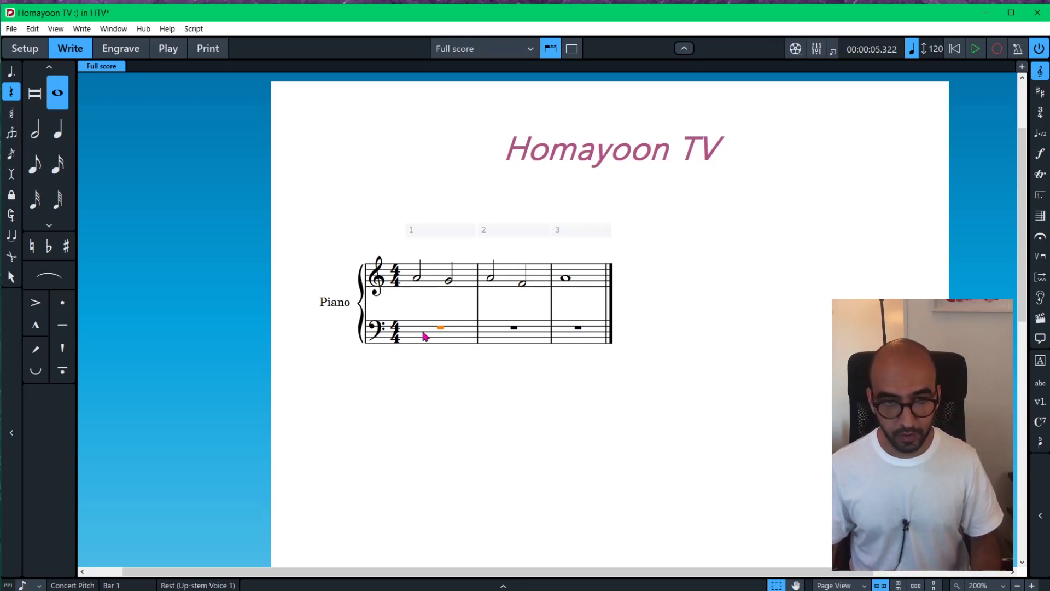
{"action": "double_click", "coordinate": [419, 345]}
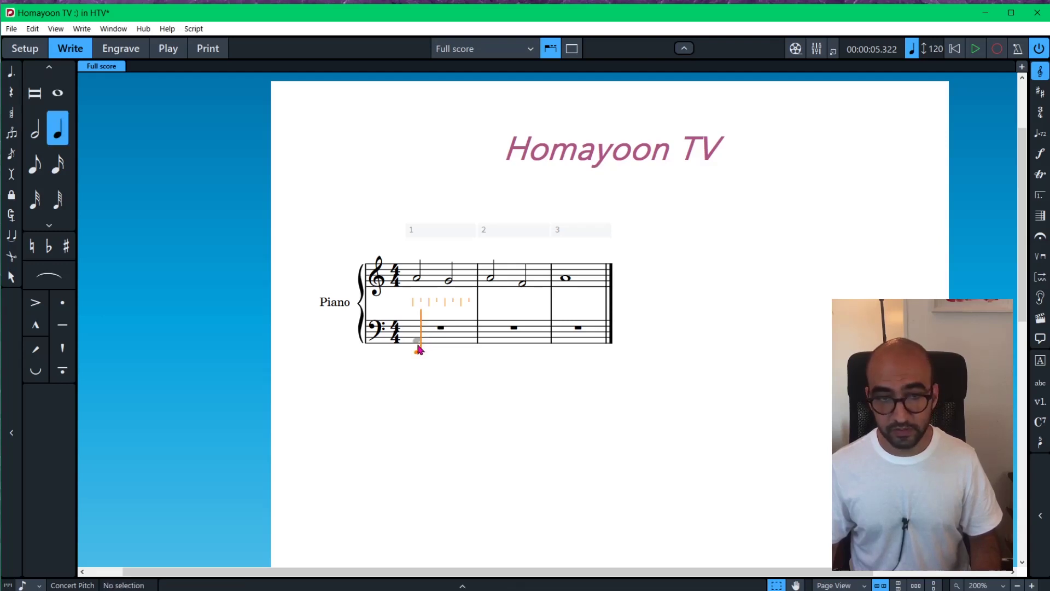
{"action": "left_click", "coordinate": [419, 350]}
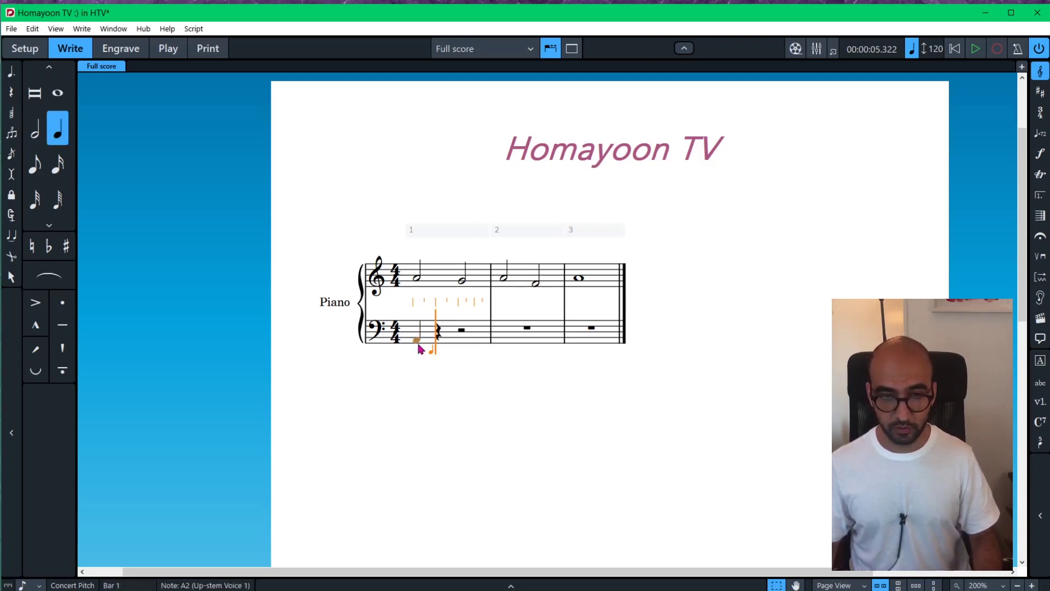
{"action": "key", "text": "Escape"}
{"action": "key", "text": "8"}
{"action": "key", "text": "7"}
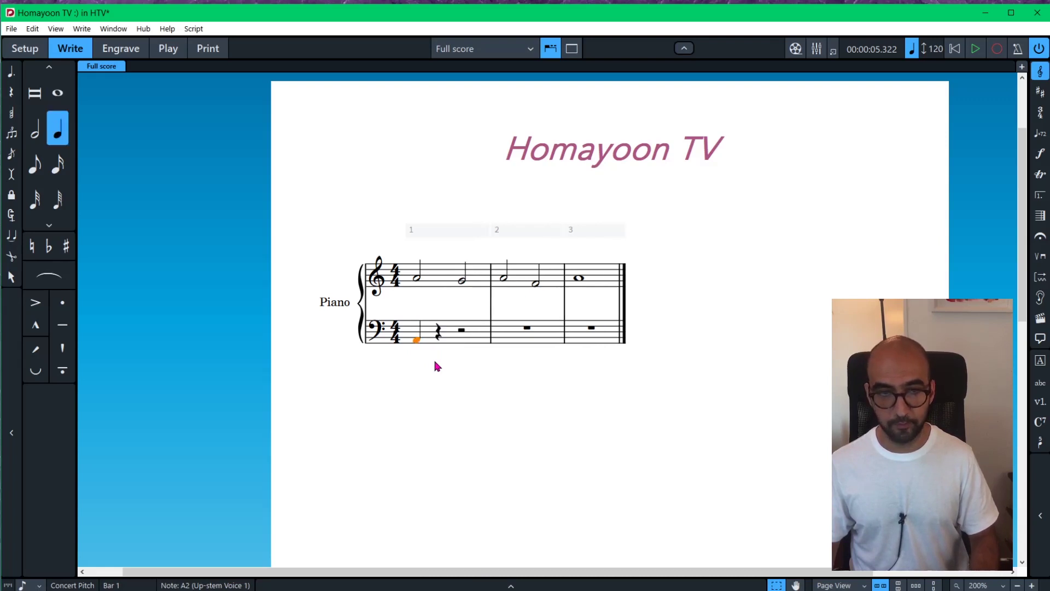
{"action": "key", "text": "r"}
{"action": "key", "text": "alt+Up"}
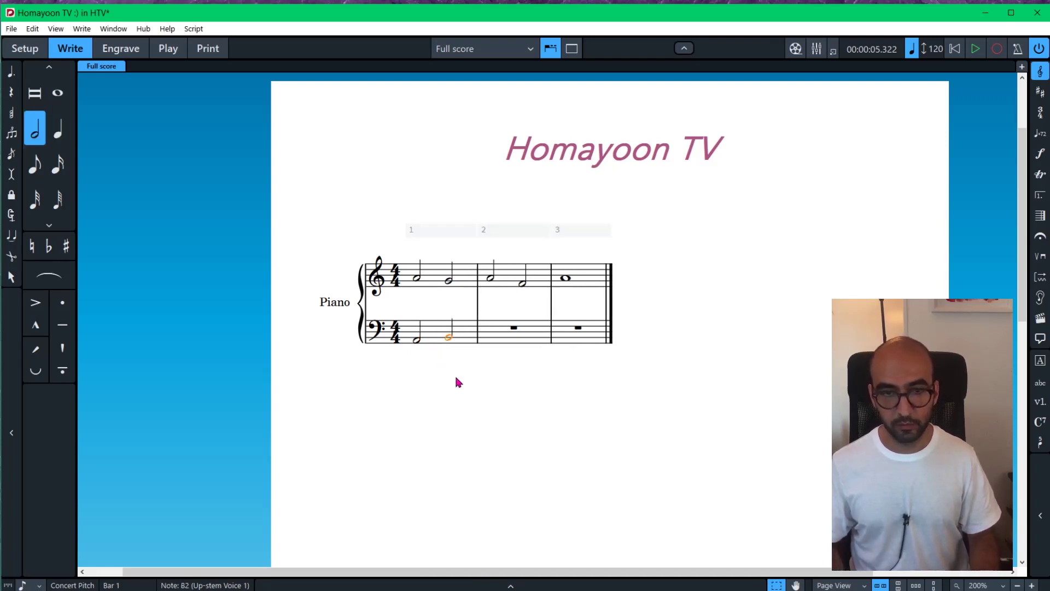
- Fill bar 2 of the bass staff with half notes C3 and D3, and bar 3 with a whole note A2
{"action": "key", "text": "r"}
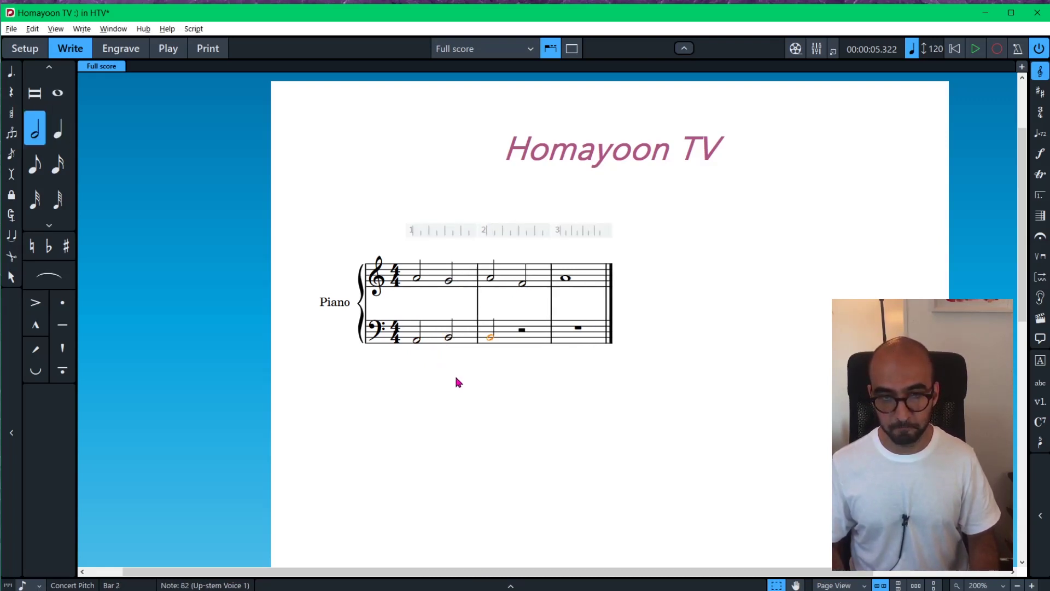
{"action": "key", "text": "alt+Up"}
{"action": "key", "text": "r"}
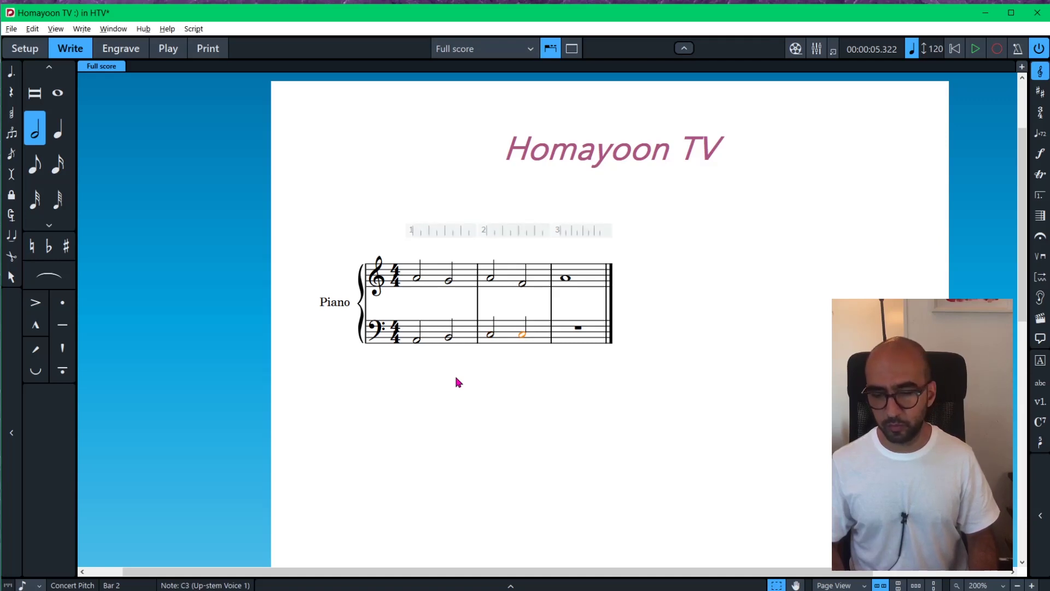
{"action": "key", "text": "alt+Up"}
{"action": "key", "text": "a"}
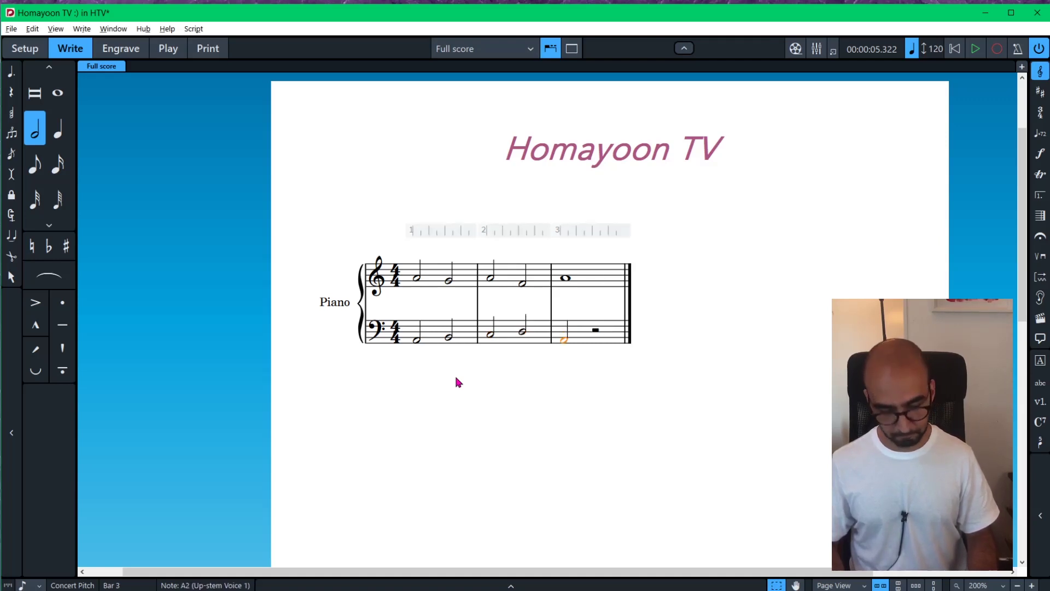
{"action": "key", "text": "7"}
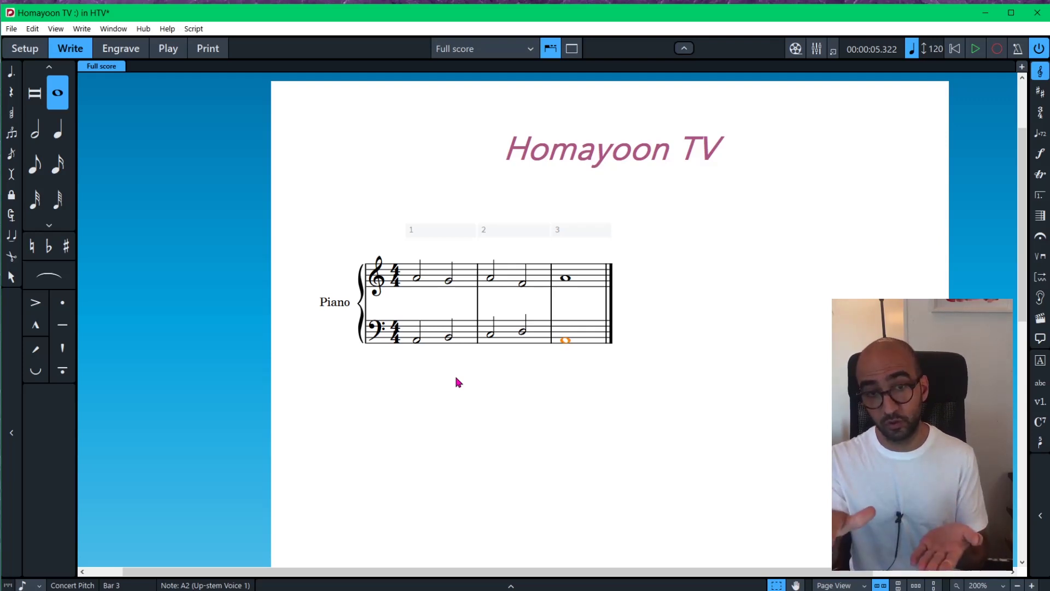
- Try lowering the second bass note of bar 1 to F2 and the first bass note of bar 2 to A2
{"action": "left_click", "coordinate": [449, 339]}
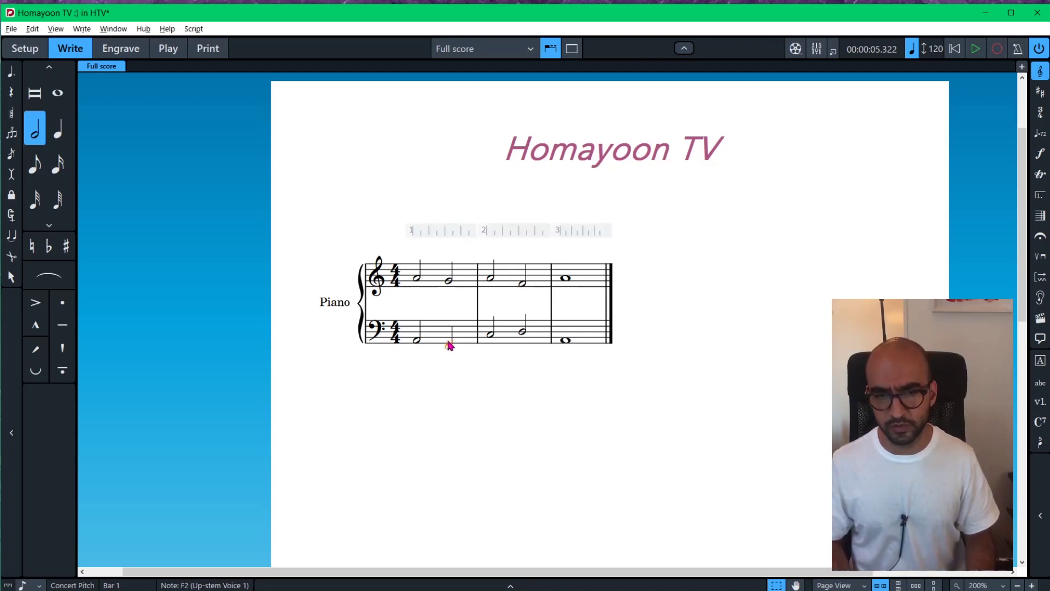
{"action": "key", "text": "Right"}
{"action": "key", "text": "alt+Down"}
{"action": "key", "text": "alt+Down"}
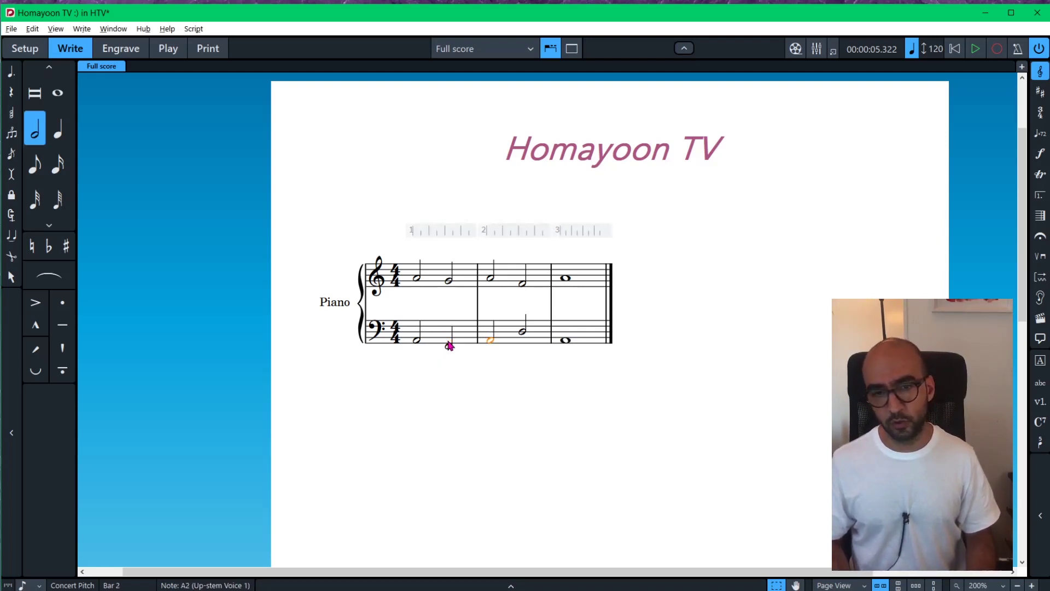
- Restore the second bass note of bar 1 to B2 and the first bass note of bar 2 to C3
{"action": "left_click", "coordinate": [449, 343]}
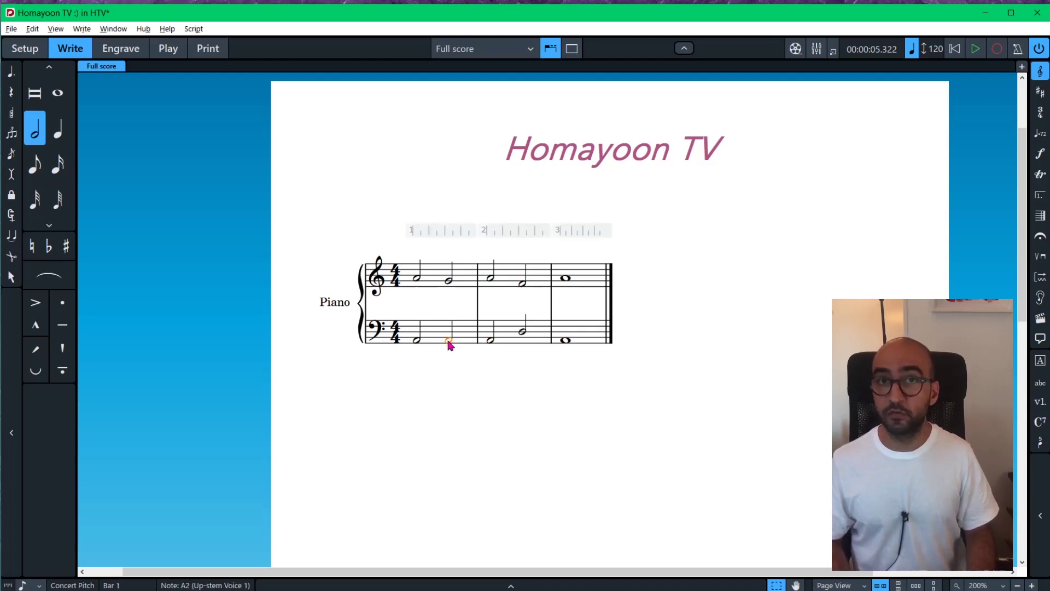
{"action": "key", "text": "alt+Up"}
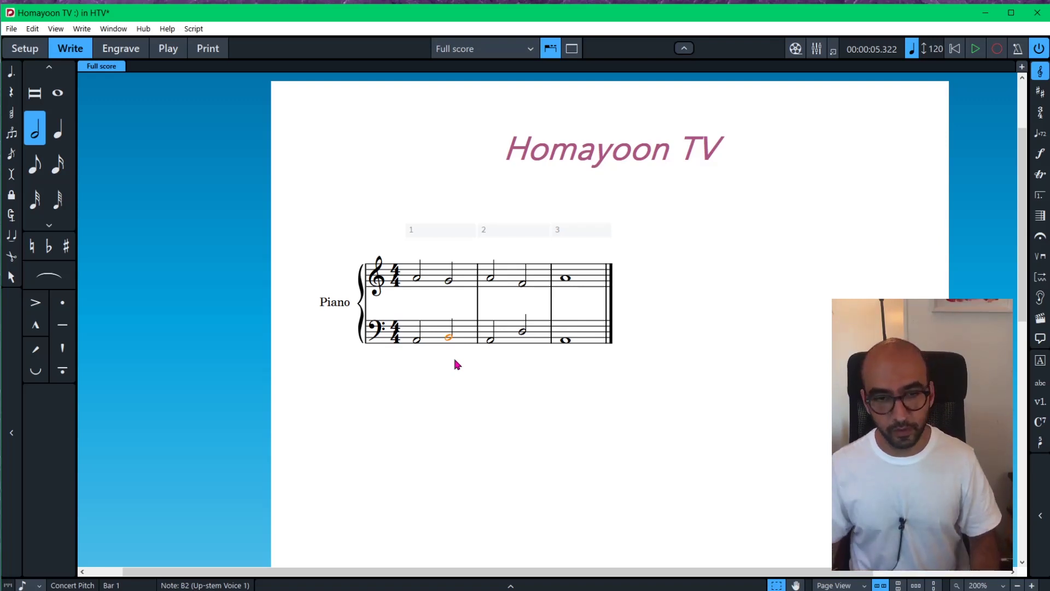
{"action": "left_click", "coordinate": [416, 340]}
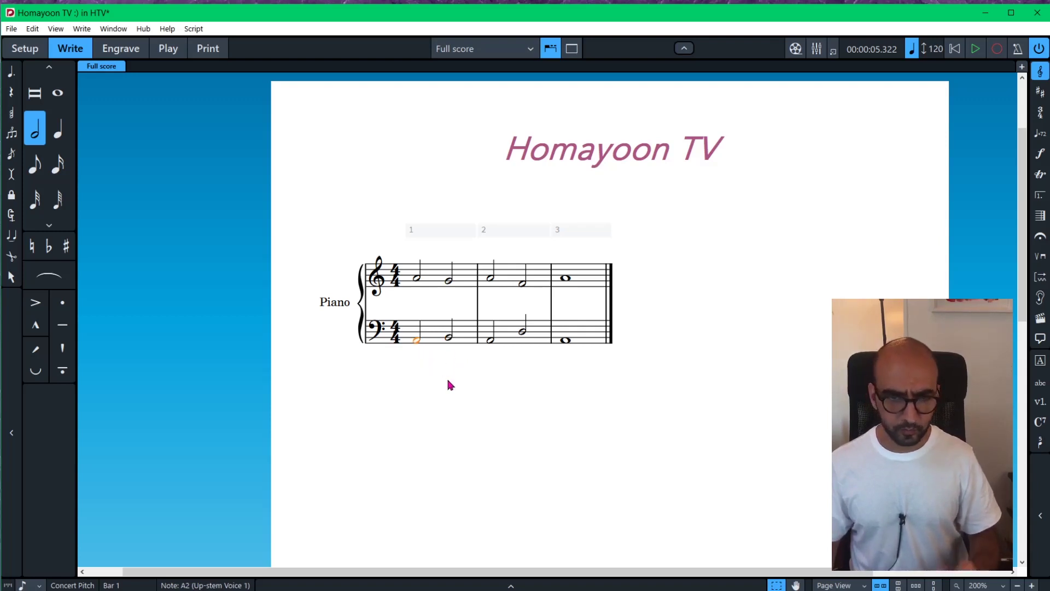
{"action": "left_click", "coordinate": [497, 342]}
{"action": "key", "text": "alt+Up"}
{"action": "key", "text": "alt+Up"}
- Step through the bass staff notes from bar 1 to bar 3 and check the pitch of each
{"action": "key", "text": "Left"}
{"action": "key", "text": "Left"}
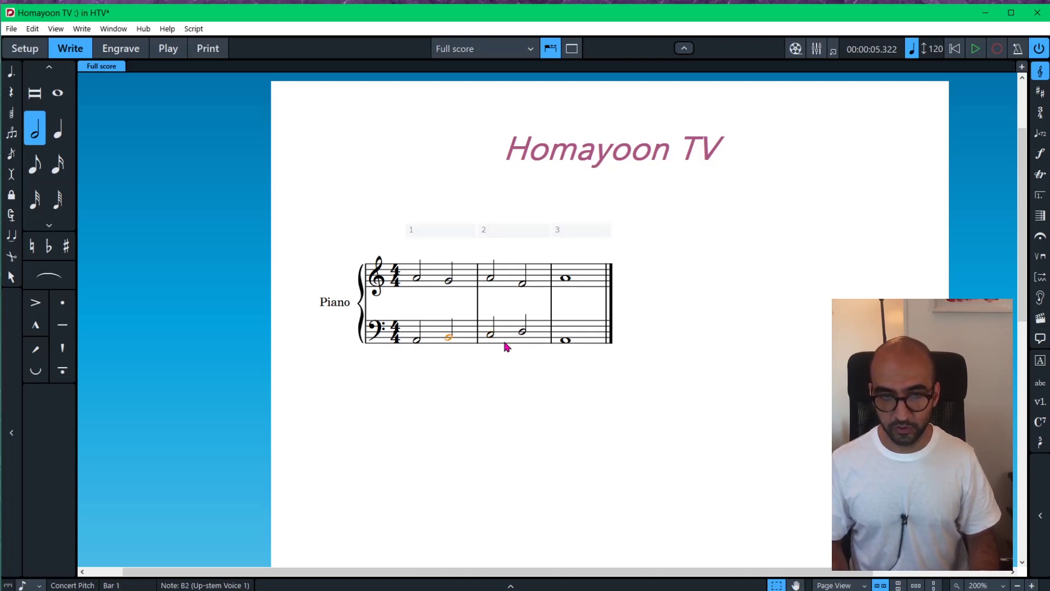
{"action": "key", "text": "Right"}
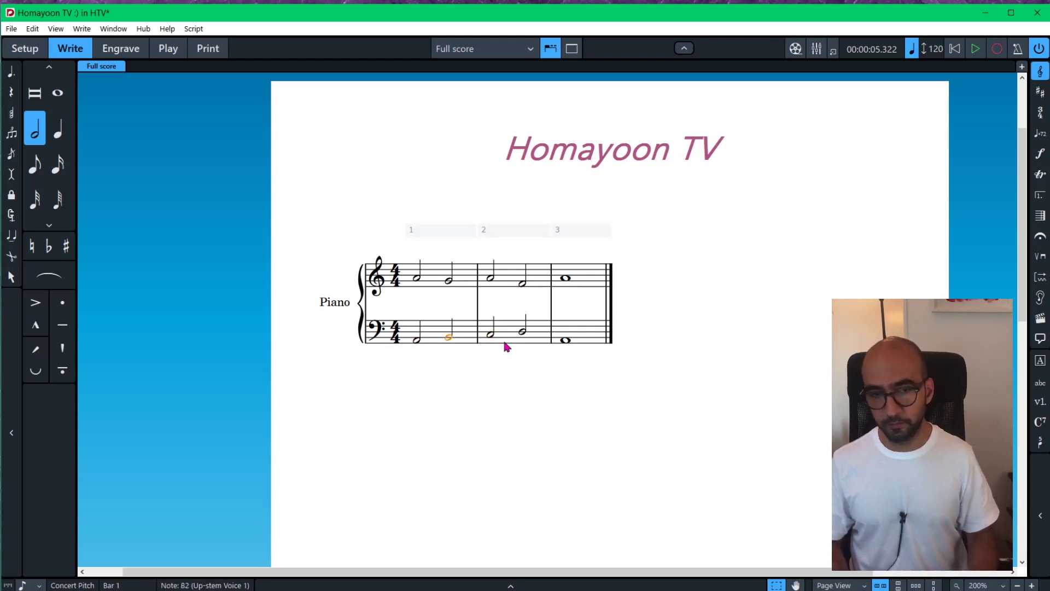
{"action": "key", "text": "Left"}
{"action": "key", "text": "Right"}
{"action": "key", "text": "Right"}
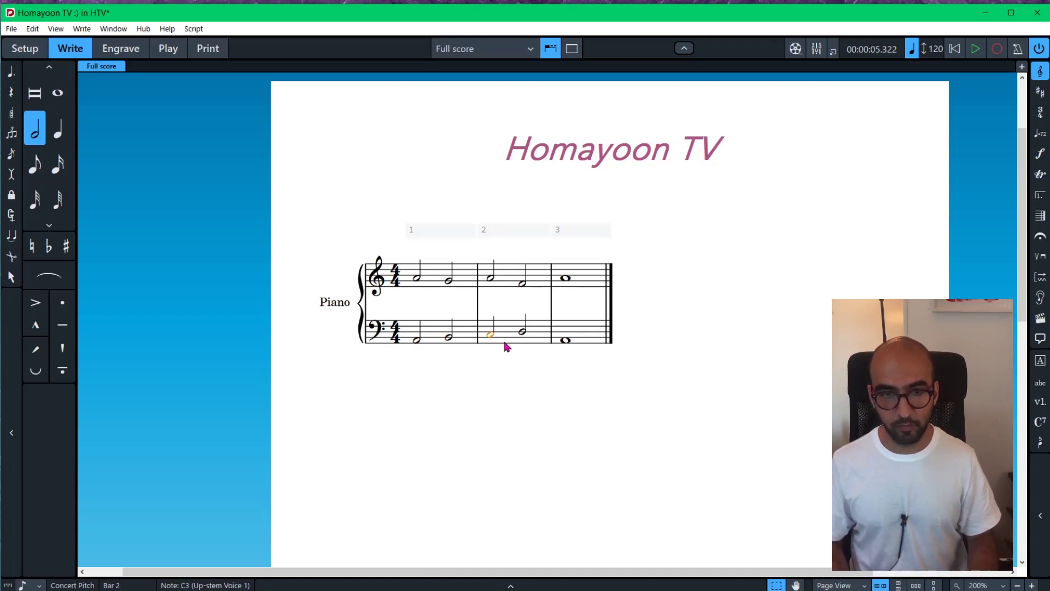
{"action": "key", "text": "Right"}
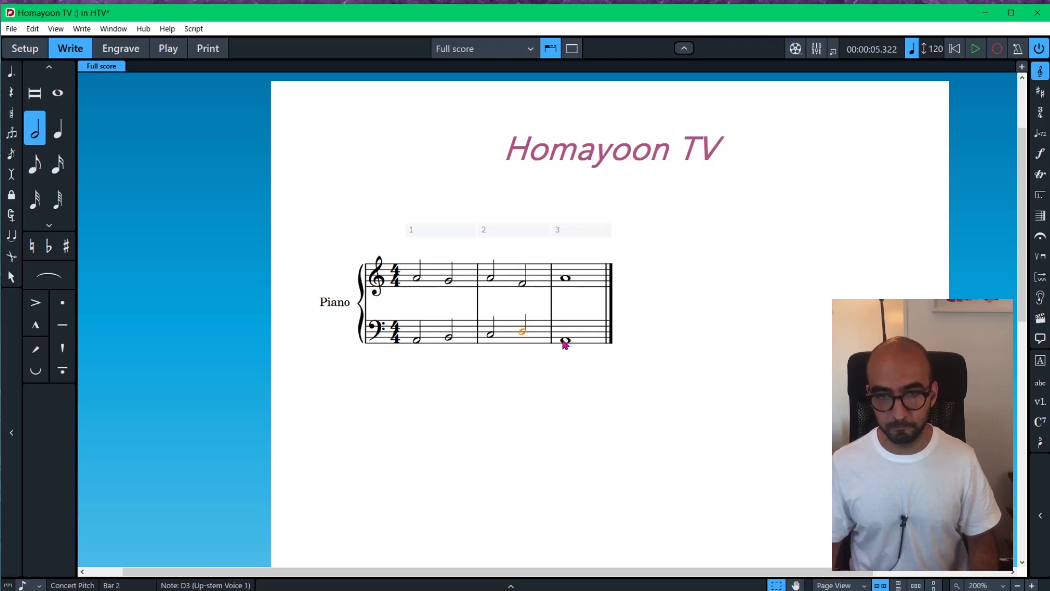
{"action": "key", "text": "Right"}
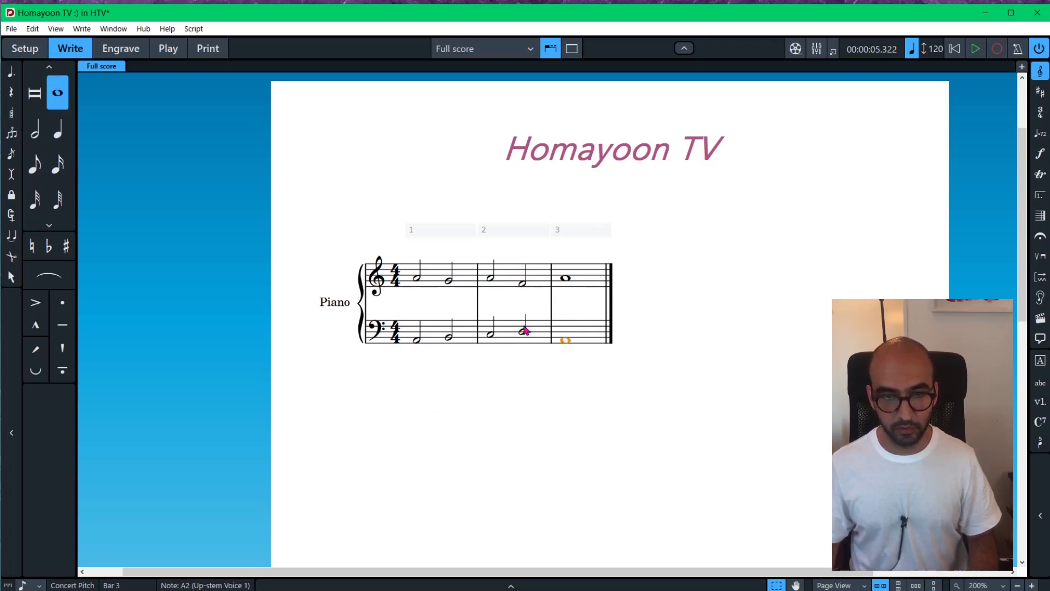
- Add a down-stem voice to the treble staff from the start of bar 1, with half notes F4 and E4
{"action": "left_click", "coordinate": [417, 279]}
{"action": "key", "text": "shift+t"}
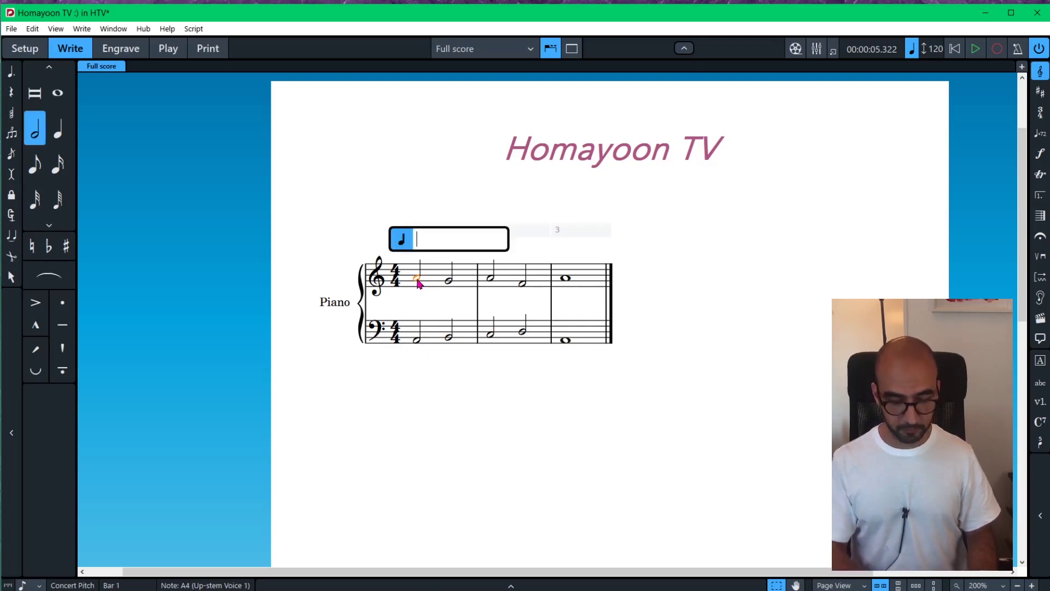
{"action": "key", "text": "Escape"}
{"action": "key", "text": "shift+n"}
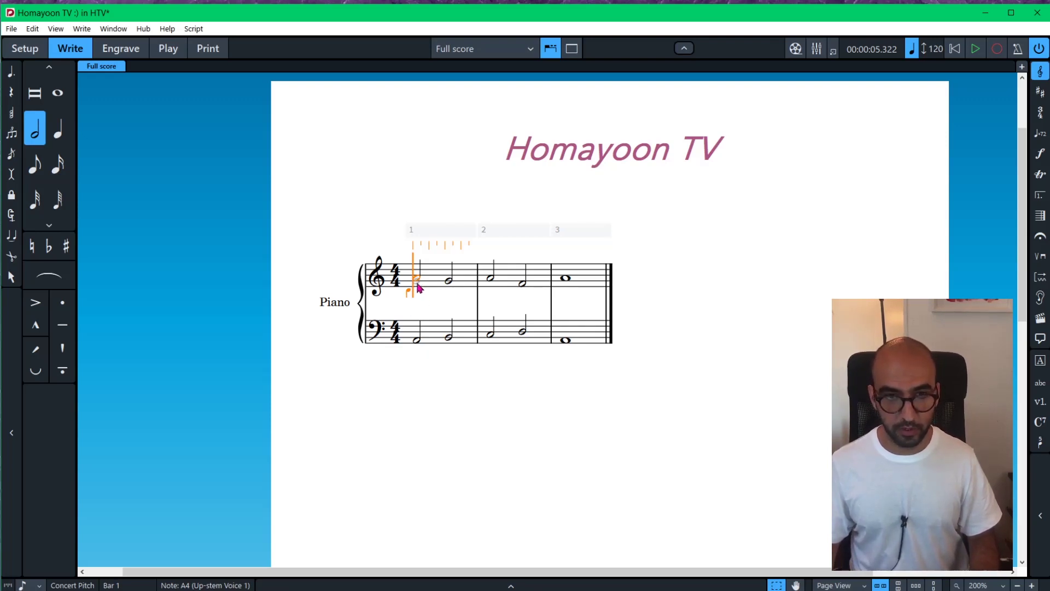
{"action": "key", "text": "f"}
{"action": "key", "text": "e"}
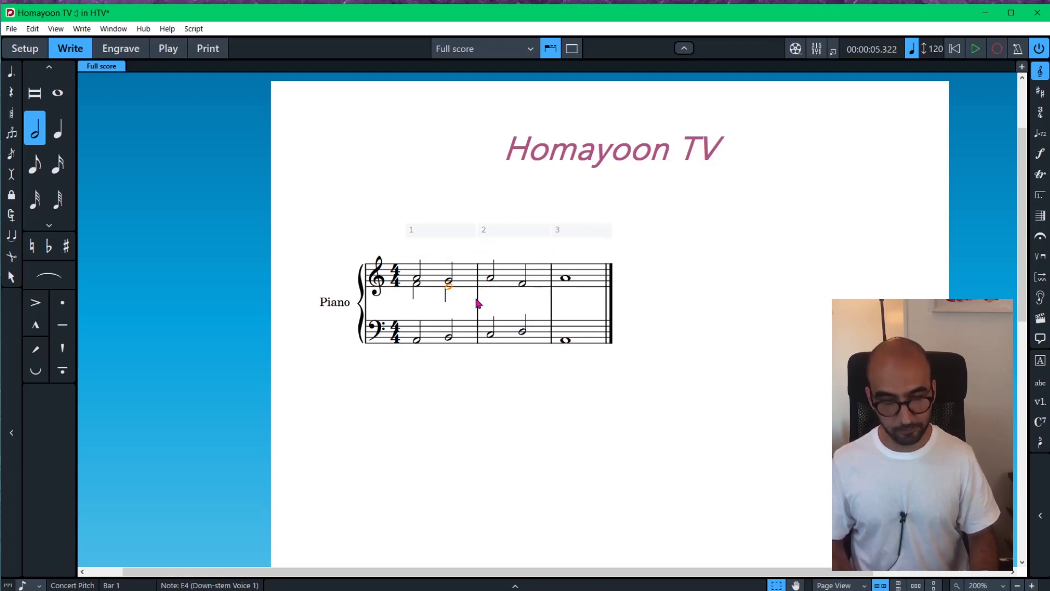
- Continue the treble staff's down-stem voice in bar 2 with half notes E4 and B3
{"action": "key", "text": "e"}
{"action": "key", "text": "Escape"}
{"action": "key", "text": "alt"}
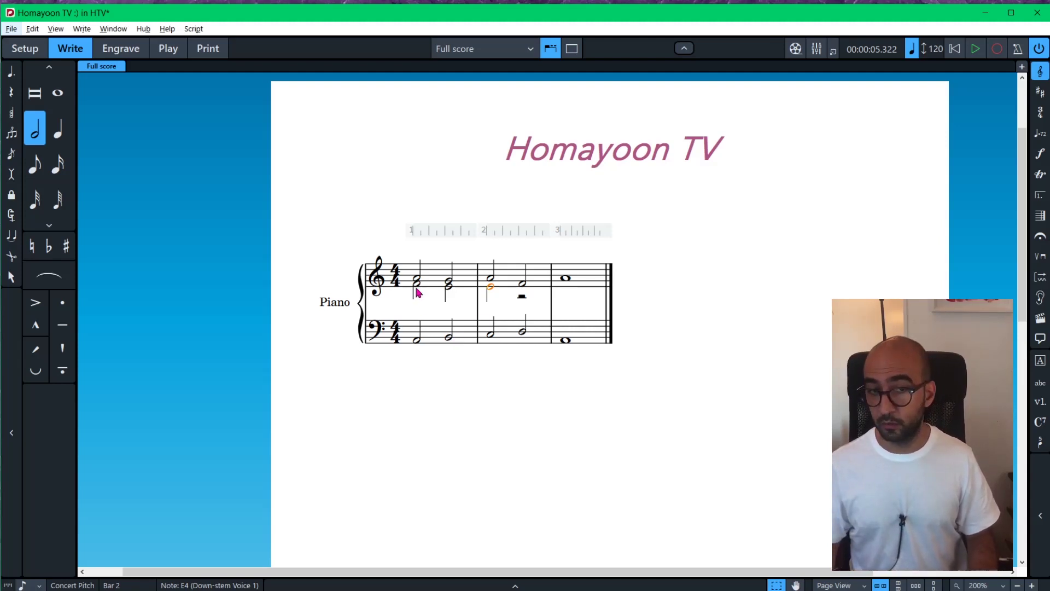
{"action": "key", "text": "r"}
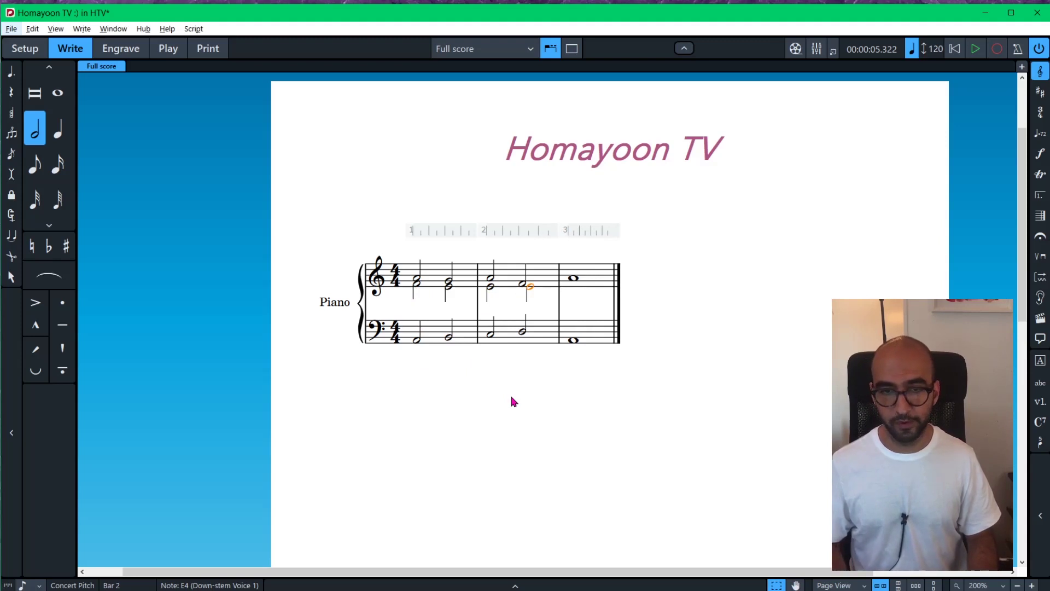
{"action": "key", "text": "alt+Down"}
{"action": "key", "text": "alt+Down"}
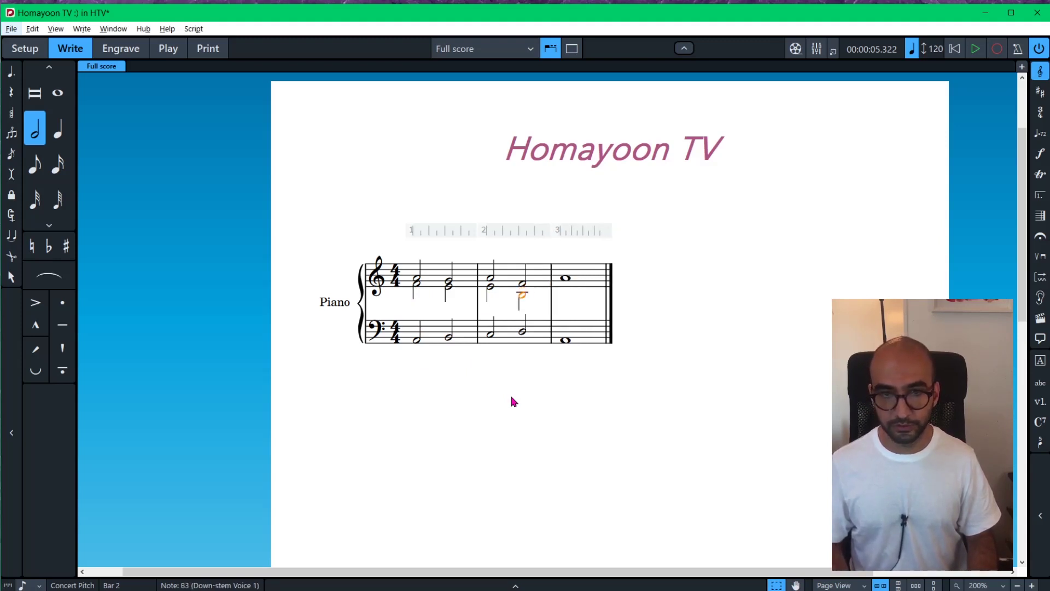
- Add a whole note E4 to the treble staff's down-stem voice in bar 3
{"action": "key", "text": "r"}
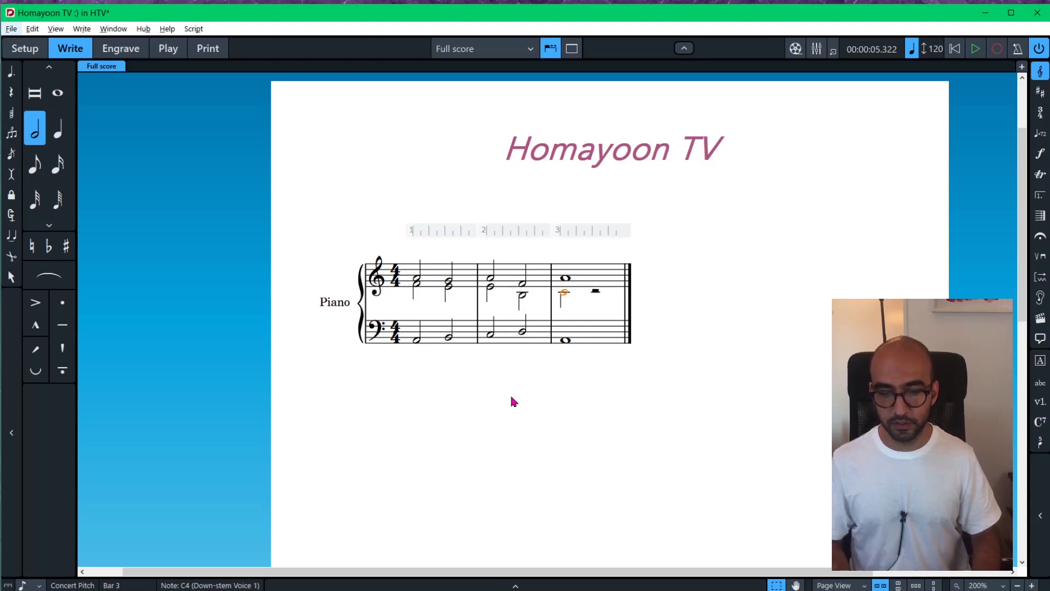
{"action": "key", "text": "alt+Up"}
{"action": "key", "text": "alt+Up"}
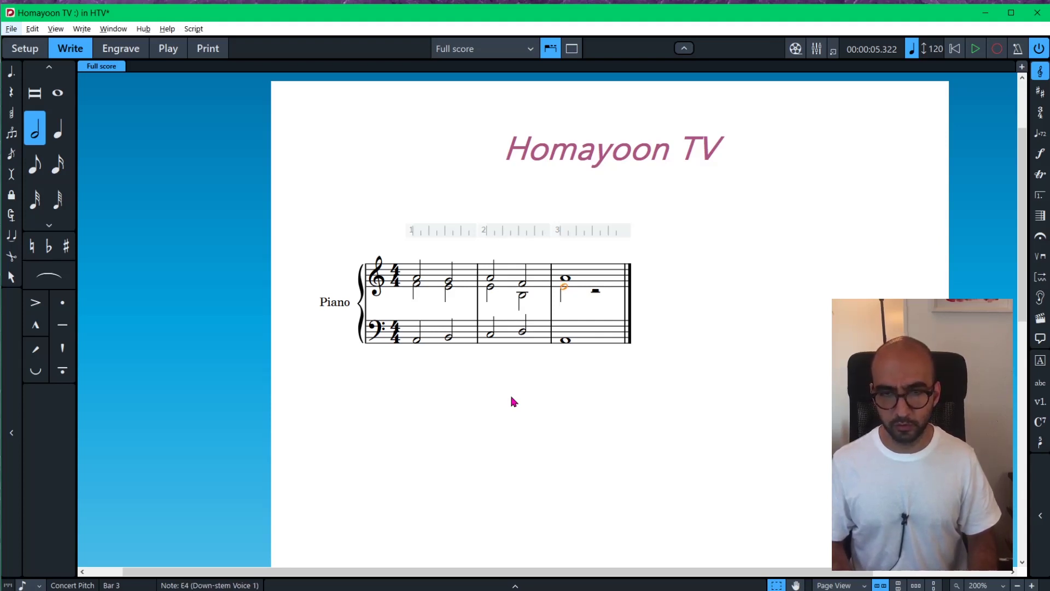
{"action": "key", "text": "7"}
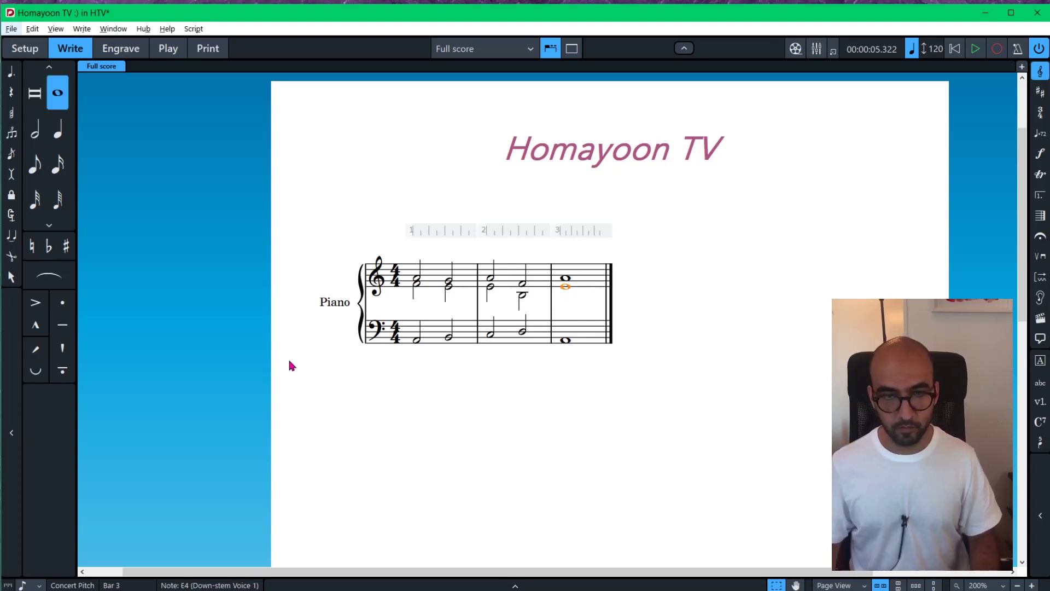
- Play the passage back from the first treble note of bar 1 and stop at the end
{"action": "left_click_drag", "start_coordinate": [288, 363], "coordinate": [457, 327]}
{"action": "left_click", "coordinate": [598, 331], "text": "shift"}
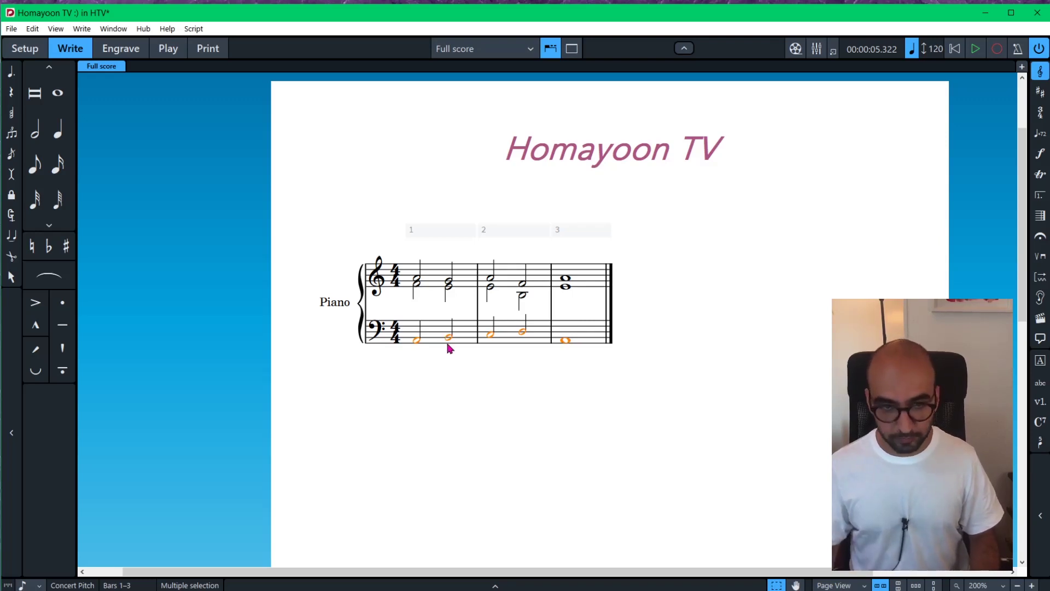
{"action": "left_click", "coordinate": [417, 281]}
{"action": "key", "text": "space"}
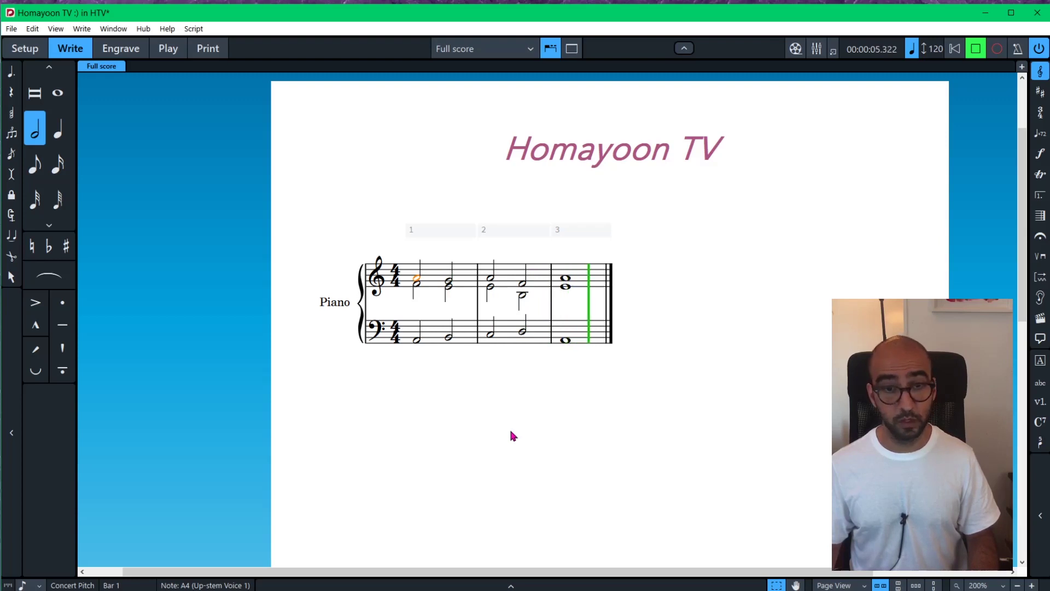
{"action": "key", "text": "space"}
{"action": "left_click", "coordinate": [419, 340]}
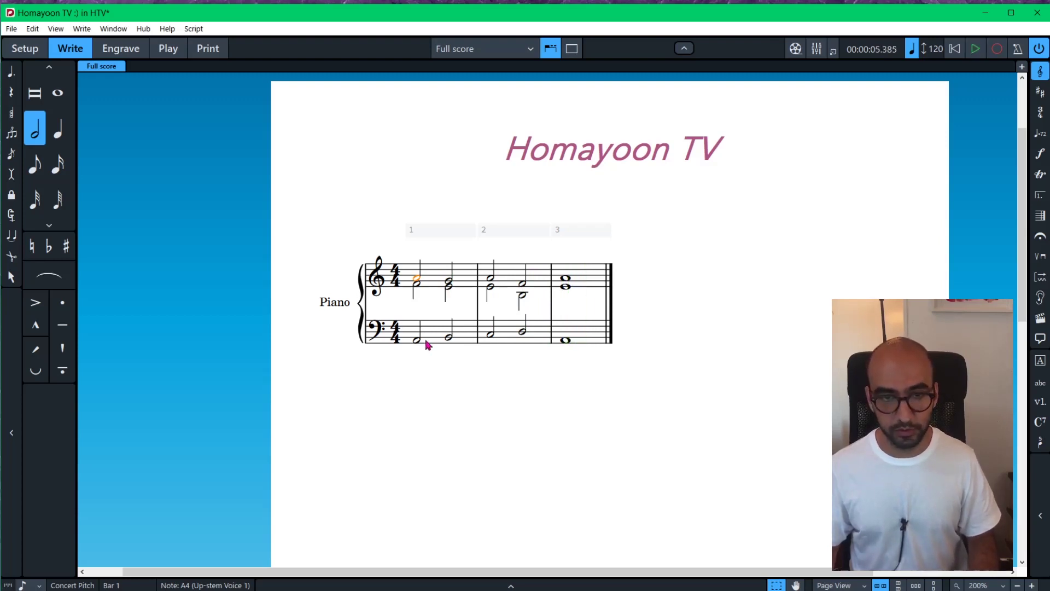
{"action": "left_click", "coordinate": [449, 336], "text": "ctrl"}
{"action": "left_click", "coordinate": [570, 337], "text": "shift"}
{"action": "right_click", "coordinate": [572, 338]}
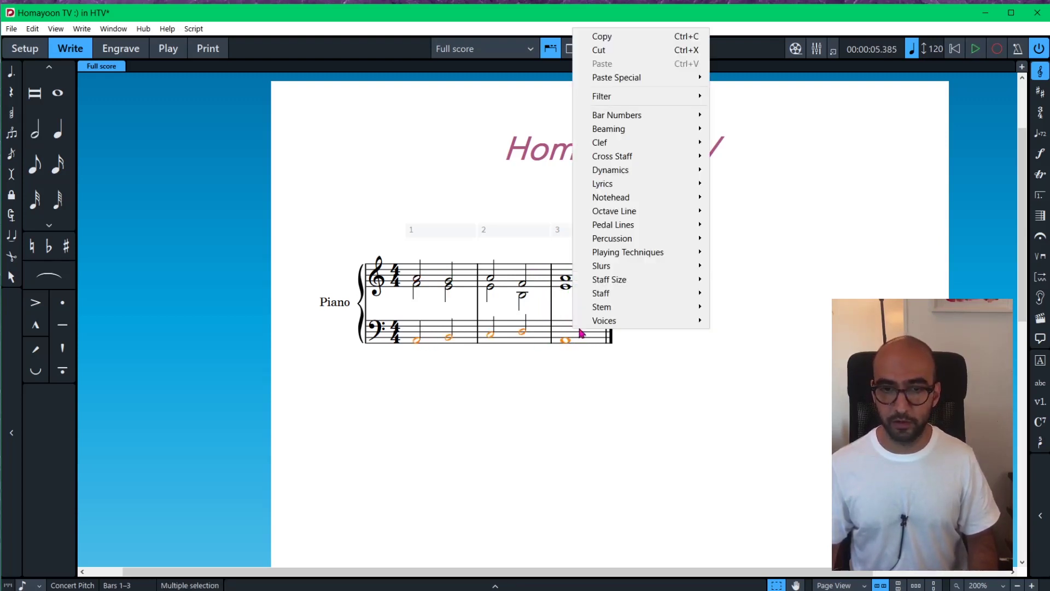
{"action": "mouse_move", "coordinate": [599, 321]}
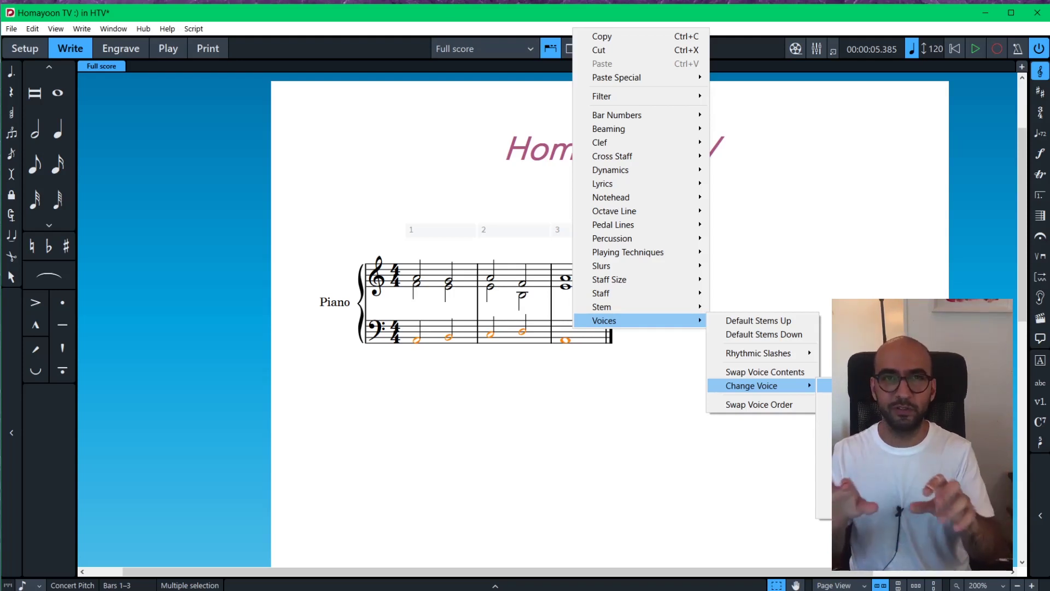
{"action": "left_click", "coordinate": [440, 361]}
- Move all bass staff notes in bars 1 to 3 into a down-stem voice with Change Voice
{"action": "left_click", "coordinate": [416, 340]}
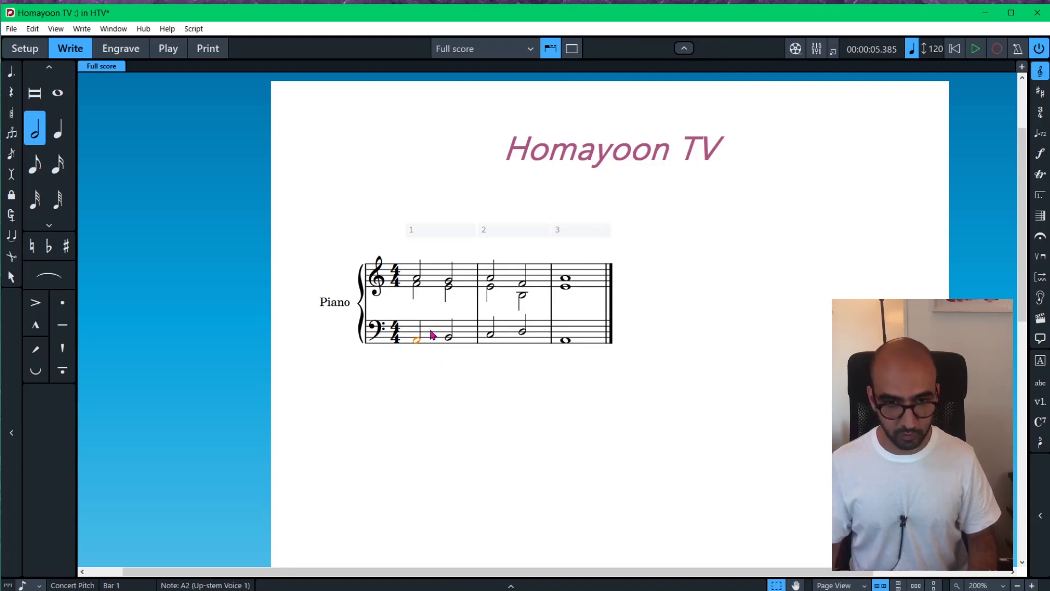
{"action": "left_click", "coordinate": [523, 331], "text": "shift"}
{"action": "left_click", "coordinate": [581, 342], "text": "shift"}
{"action": "right_click", "coordinate": [582, 342]}
{"action": "mouse_move", "coordinate": [627, 330]}
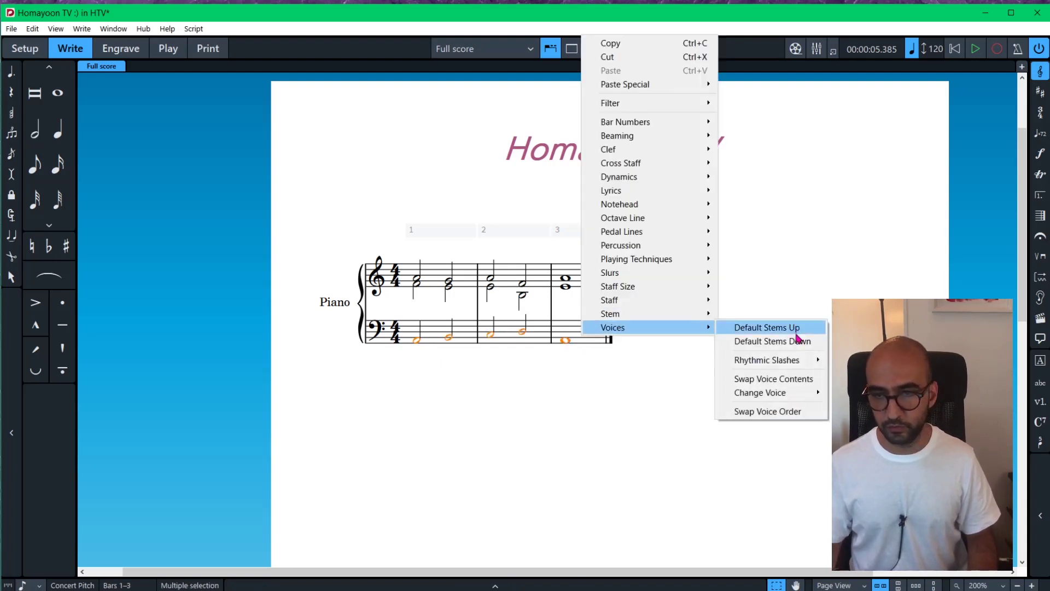
{"action": "mouse_move", "coordinate": [806, 396]}
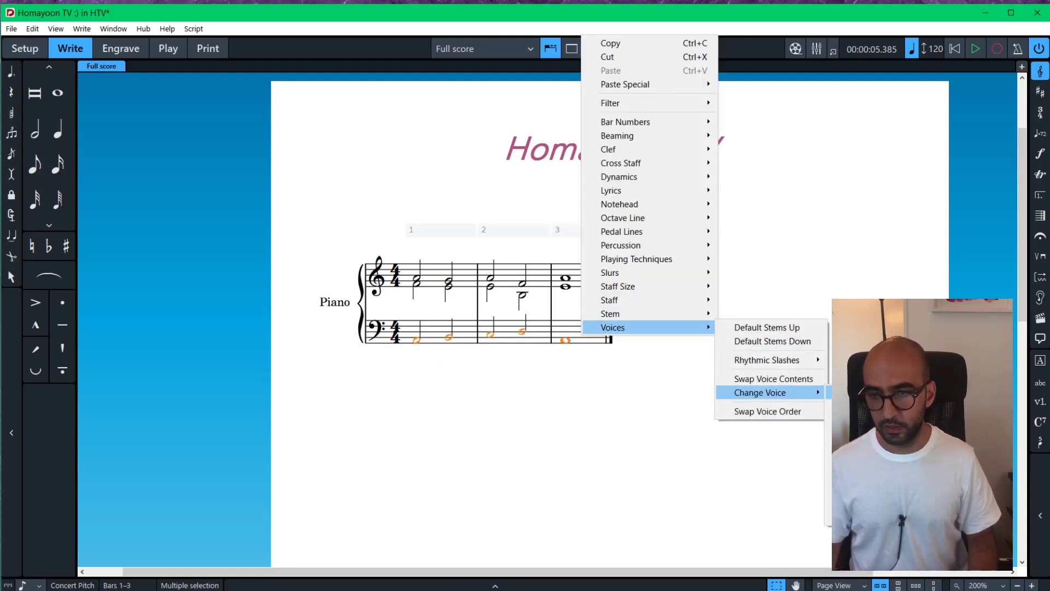
{"action": "left_click", "coordinate": [843, 406]}
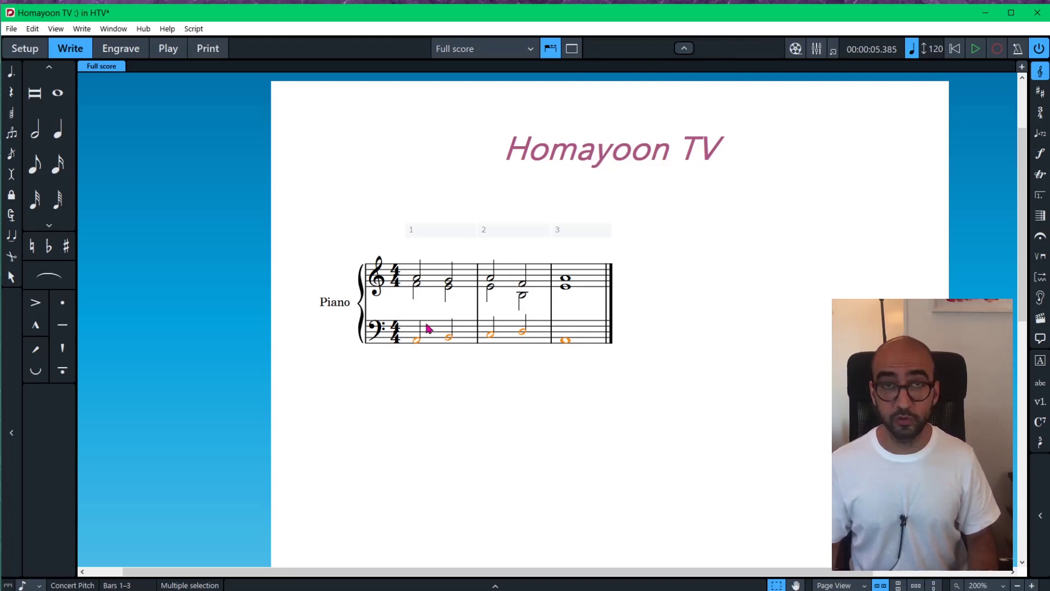
- Add an up-stem voice to the bass staff in bar 1, with half notes A3 and F3
{"action": "key", "text": "shift+n"}
{"action": "key", "text": "Escape"}
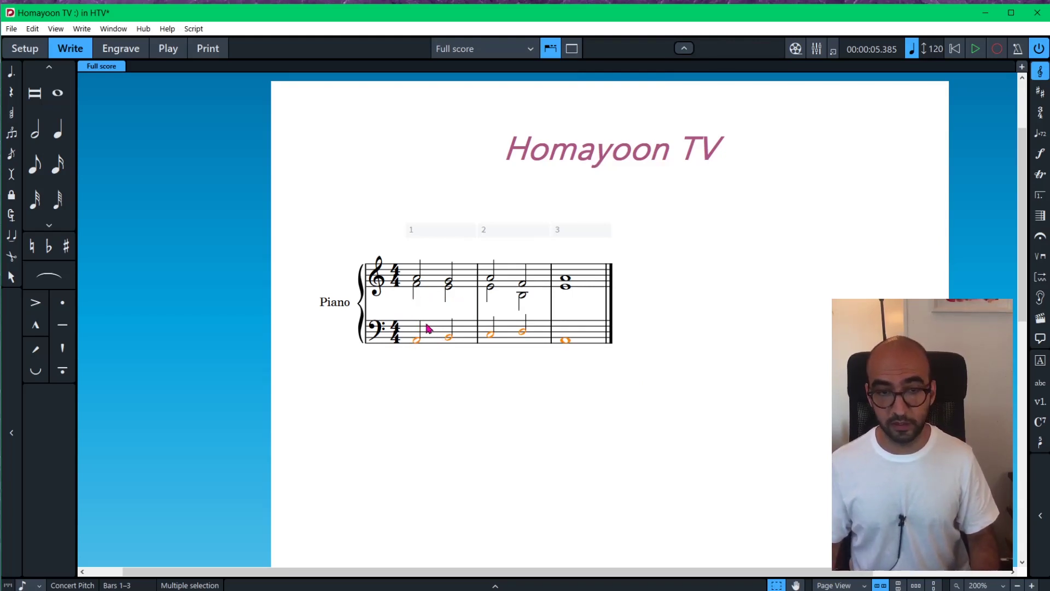
{"action": "key", "text": "shift+n"}
{"action": "key", "text": "6"}
{"action": "key", "text": "space"}
{"action": "key", "text": "5"}
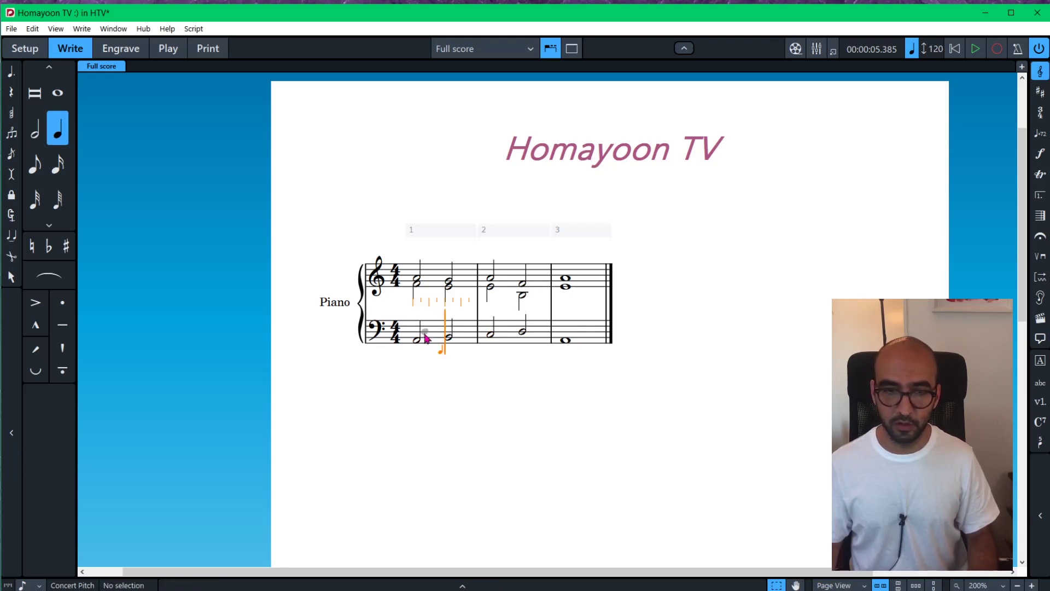
{"action": "left_click", "coordinate": [419, 325]}
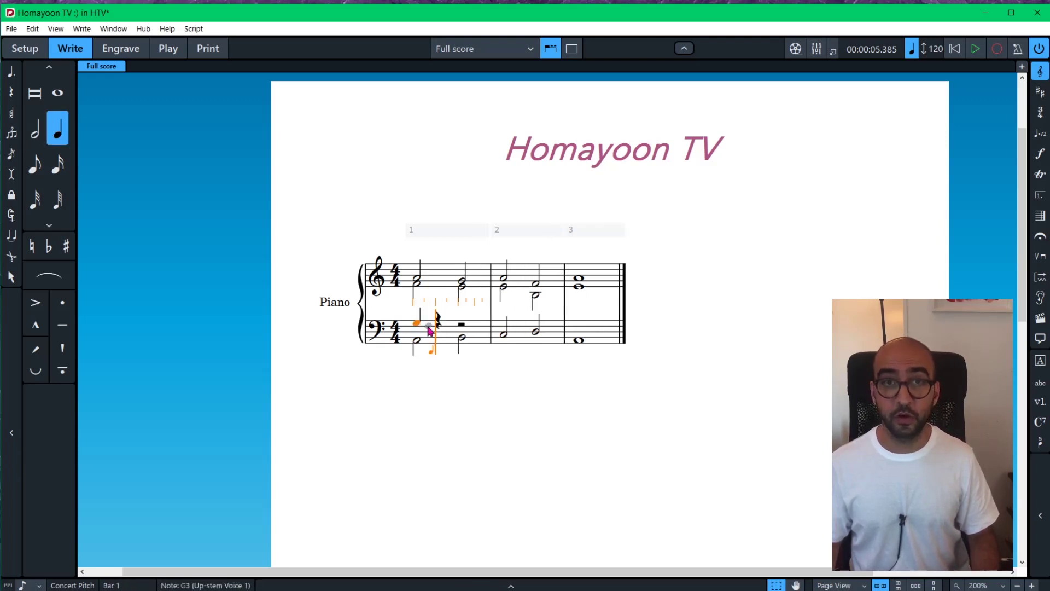
{"action": "key", "text": "6"}
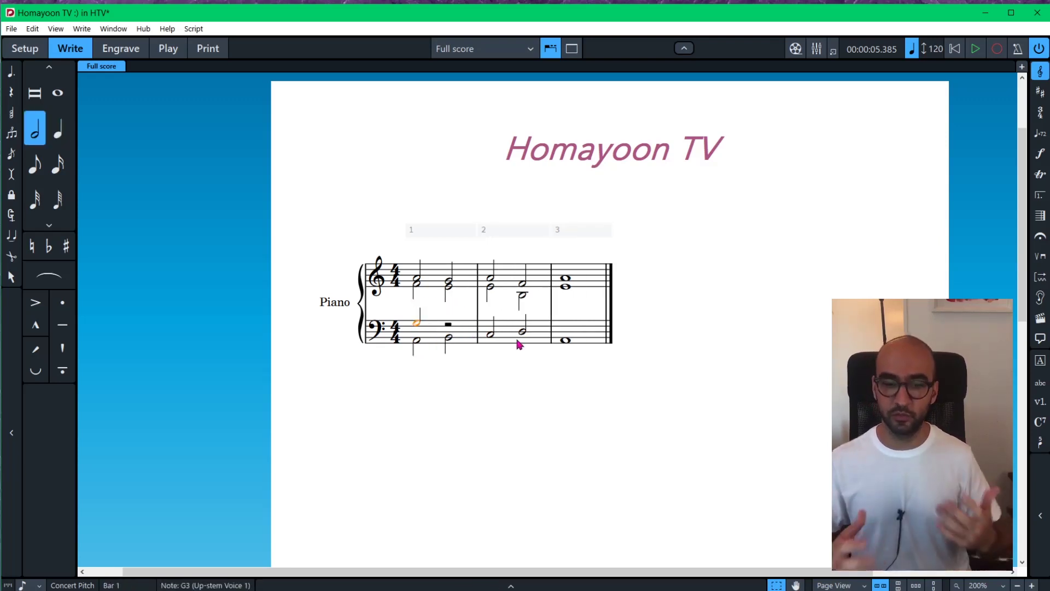
{"action": "key", "text": "r"}
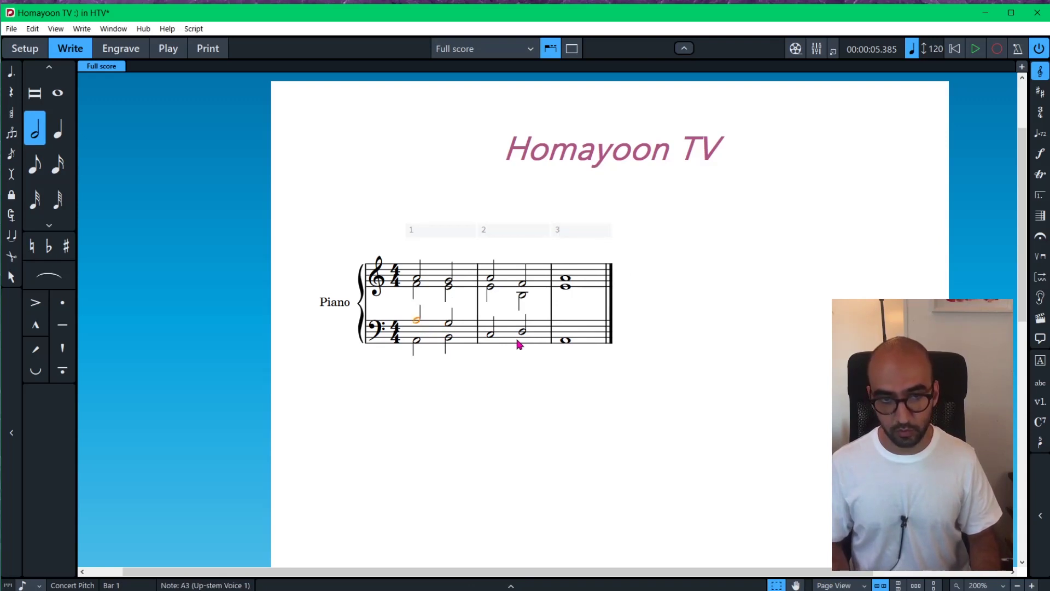
{"action": "key", "text": "alt+Down"}
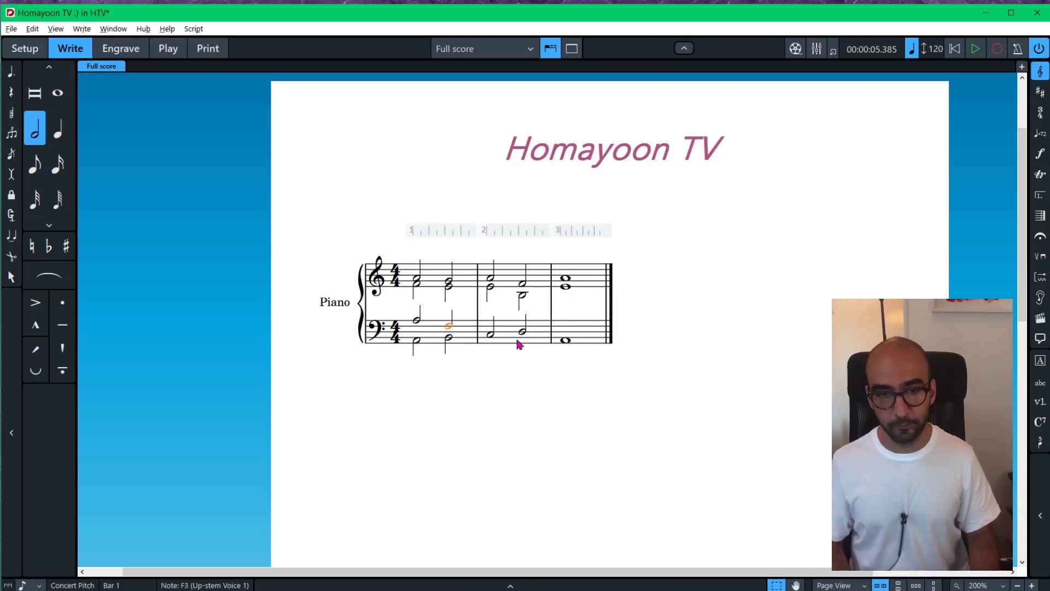
- Continue the bass staff's up-stem voice in bar 2 with half notes G3 and F3
{"action": "key", "text": "r"}
{"action": "key", "text": "alt+Up"}
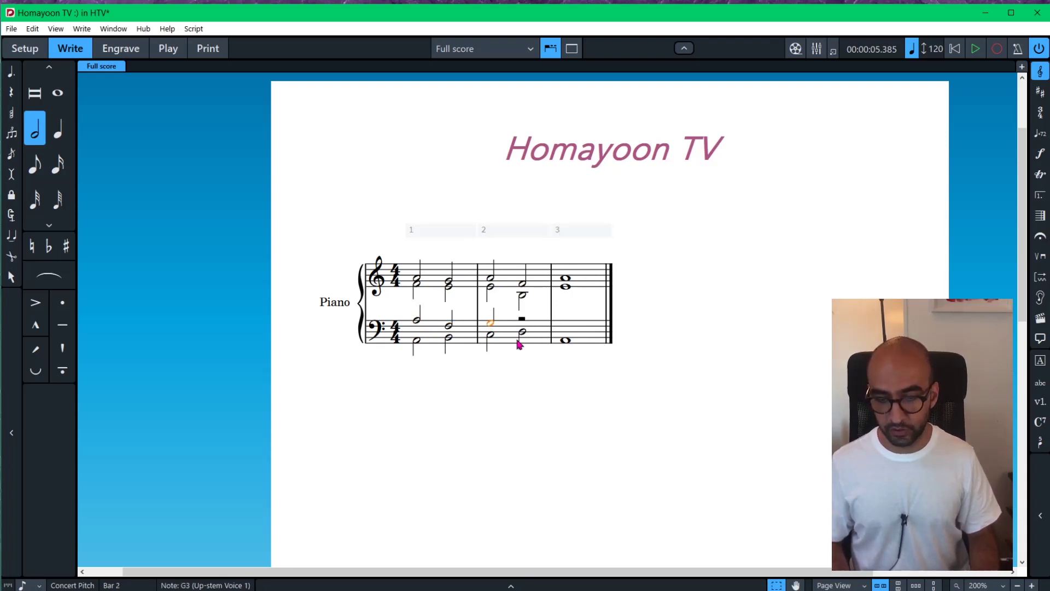
{"action": "key", "text": "r"}
{"action": "key", "text": "alt+Down"}
- Add a whole note G3 to the bass staff's up-stem voice in bar 3
{"action": "key", "text": "r"}
{"action": "key", "text": "alt+Up"}
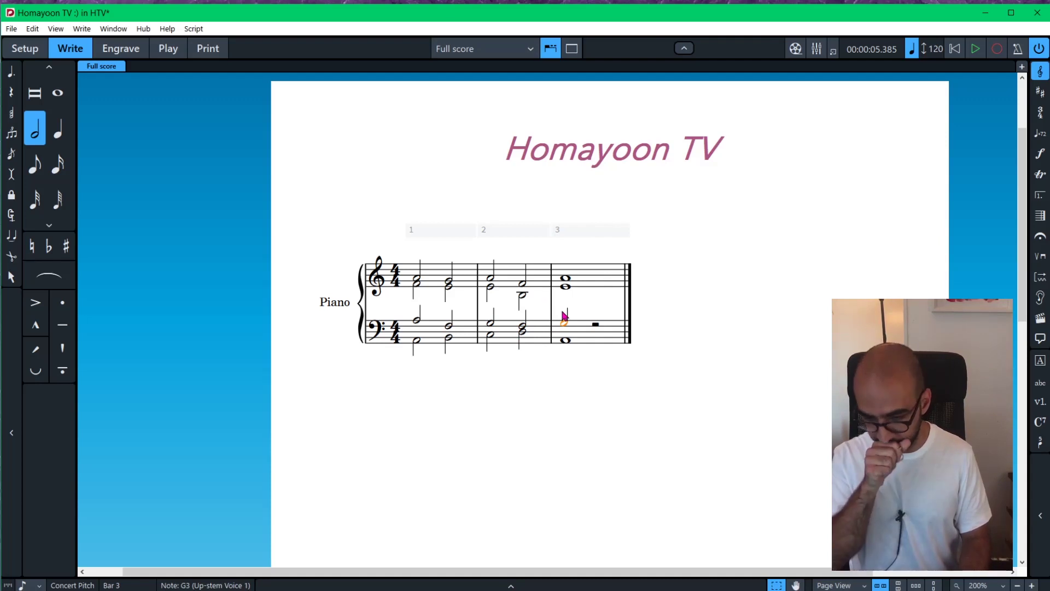
{"action": "key", "text": "7"}
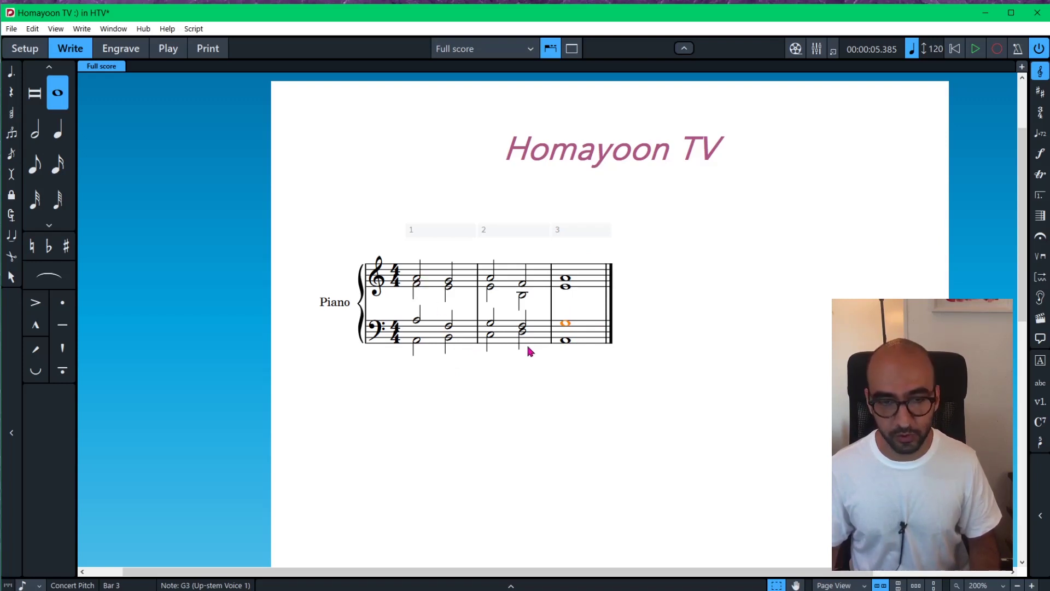
- Play the four-voice passage back from the start of bar 1 and stop in bar 3
{"action": "left_click", "coordinate": [416, 279]}
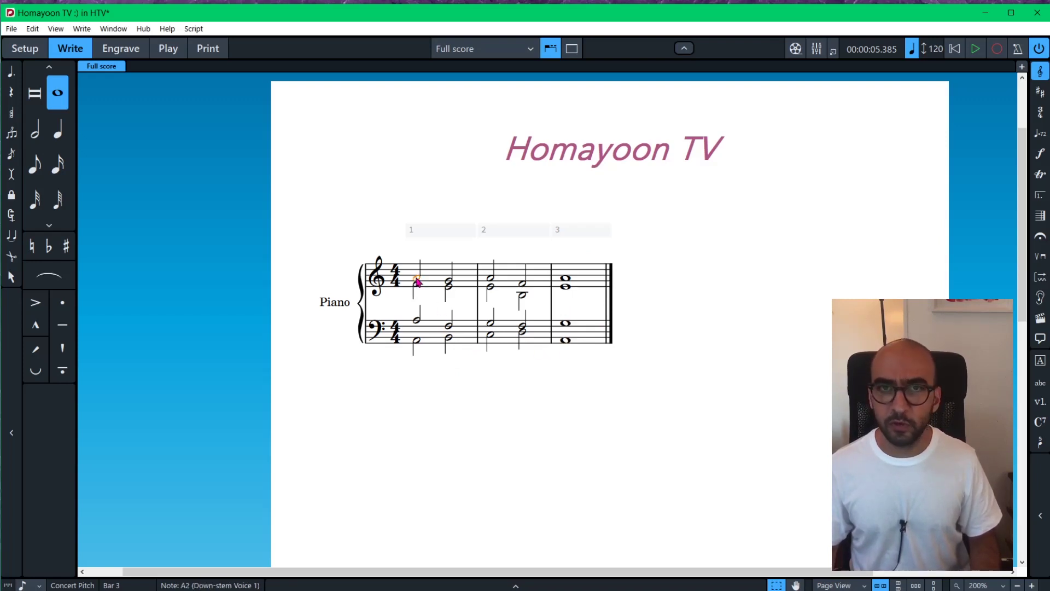
{"action": "key", "text": "space"}
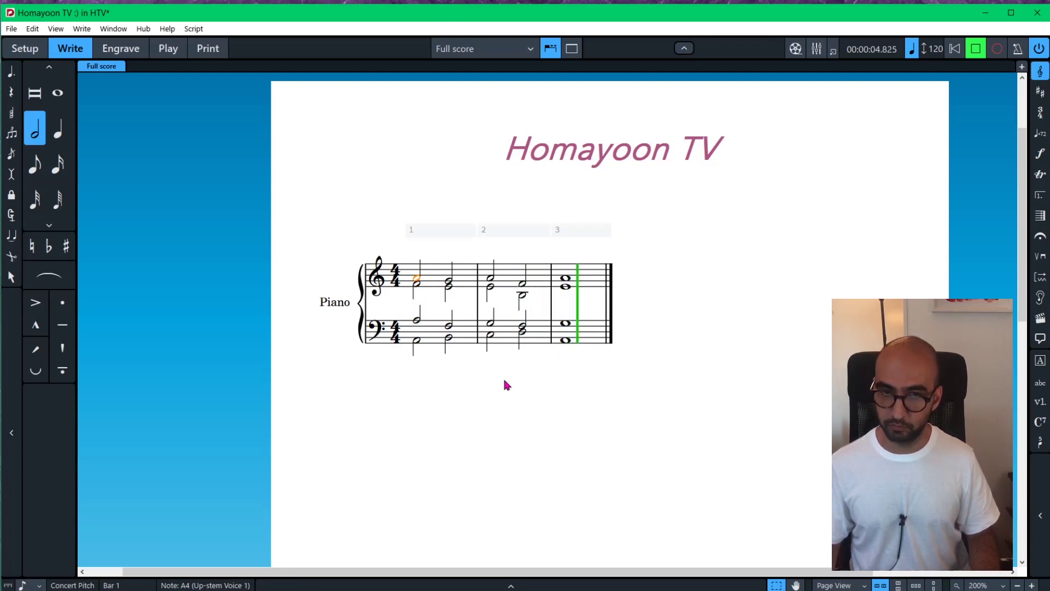
{"action": "key", "text": "space"}
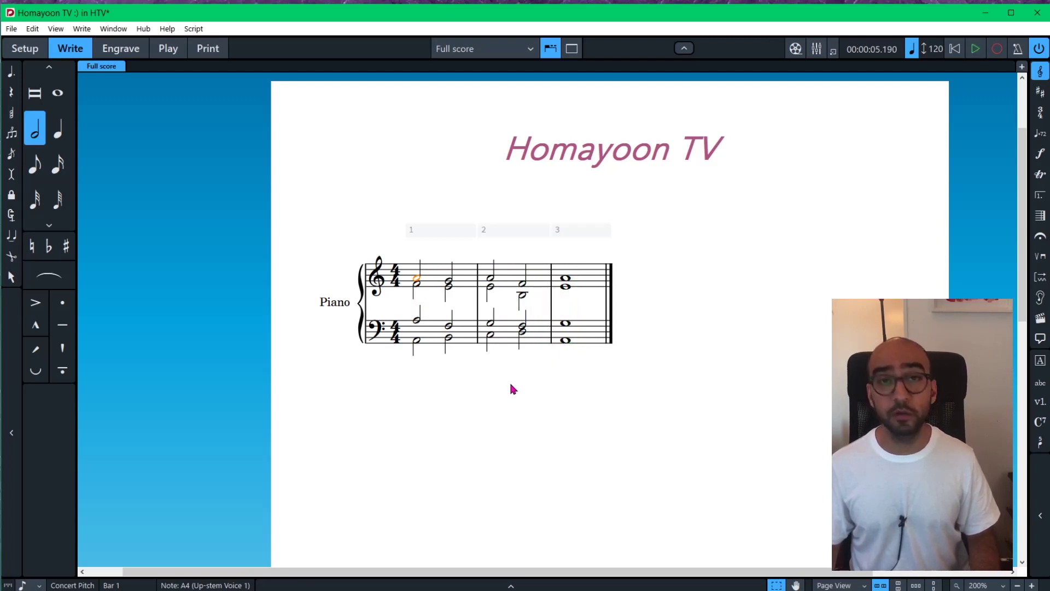
- Flatten the bass B in bar 1 and the treble down-stem B in bar 2 to B-flat
{"action": "left_click", "coordinate": [448, 339]}
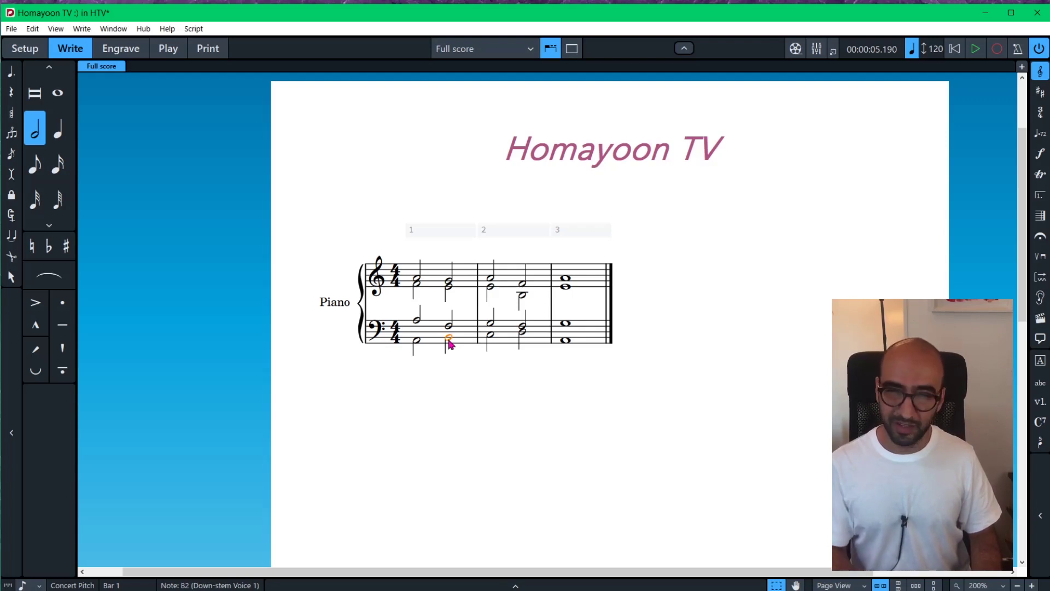
{"action": "key", "text": "minus"}
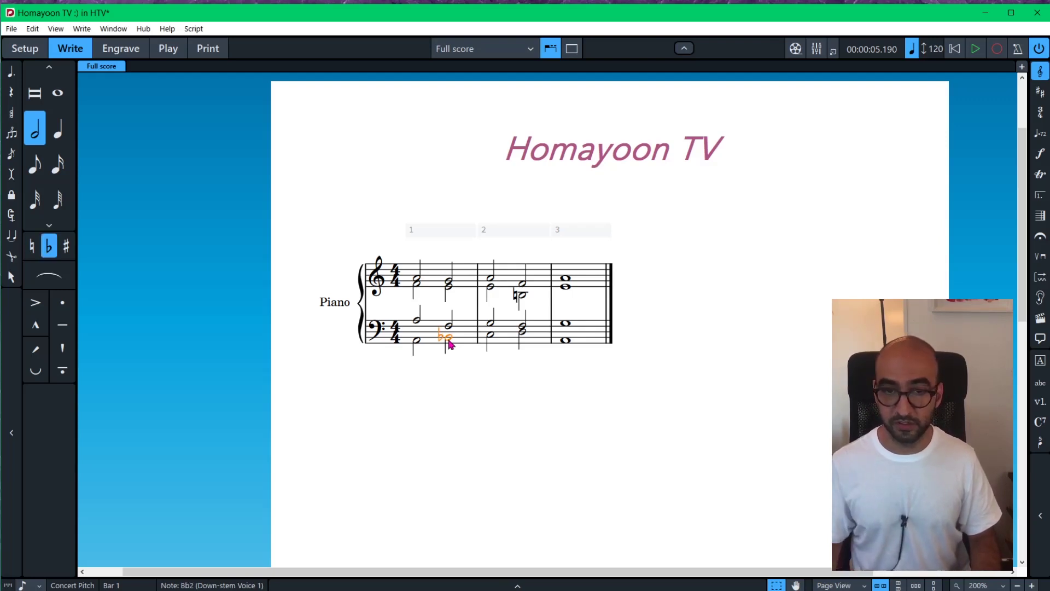
{"action": "left_click", "coordinate": [520, 298]}
{"action": "key", "text": "minus"}
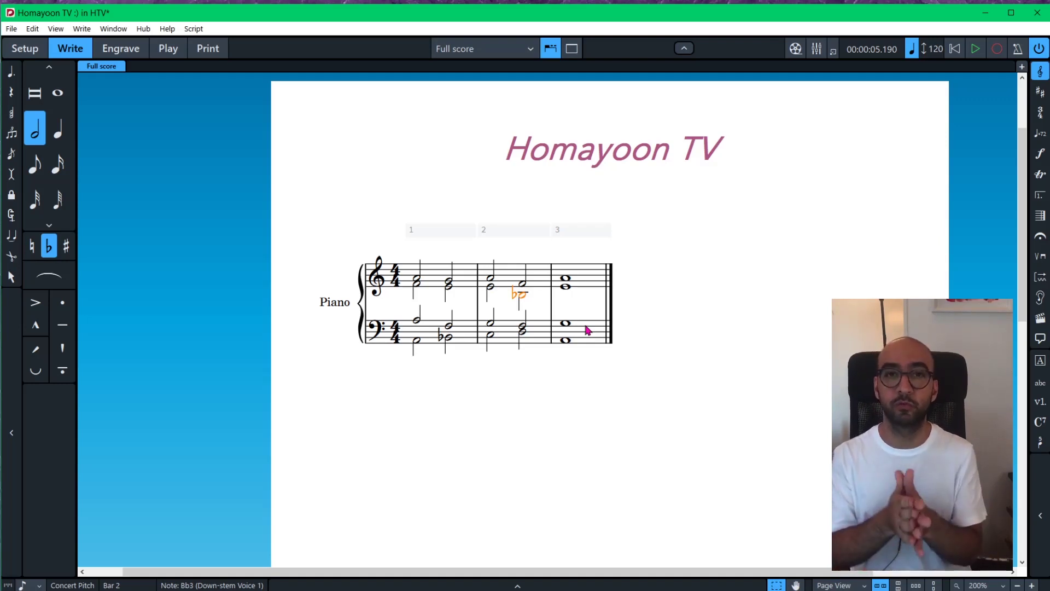
- Add a note a second below the treble down-stem F4 in bar 1, using the interval -2
{"action": "left_click", "coordinate": [567, 286]}
{"action": "left_click", "coordinate": [418, 285]}
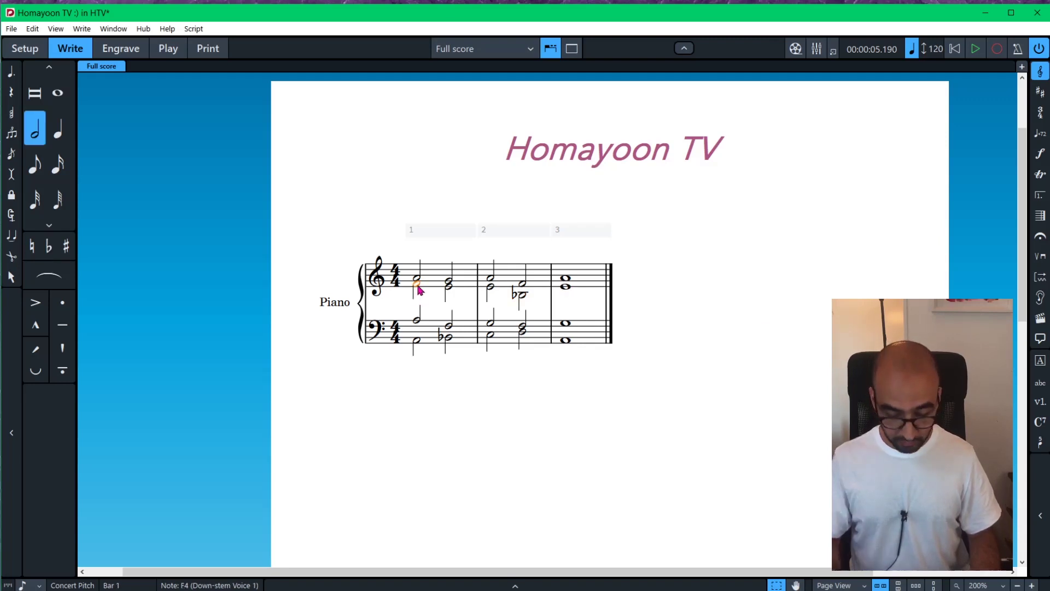
{"action": "key", "text": "shift+t"}
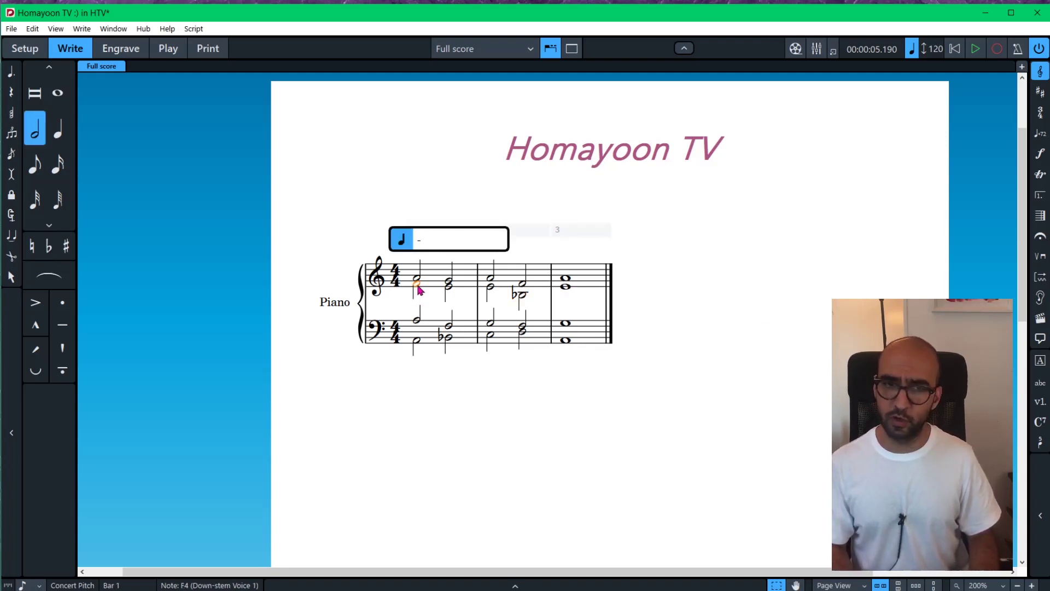
{"action": "type", "text": "-4"}
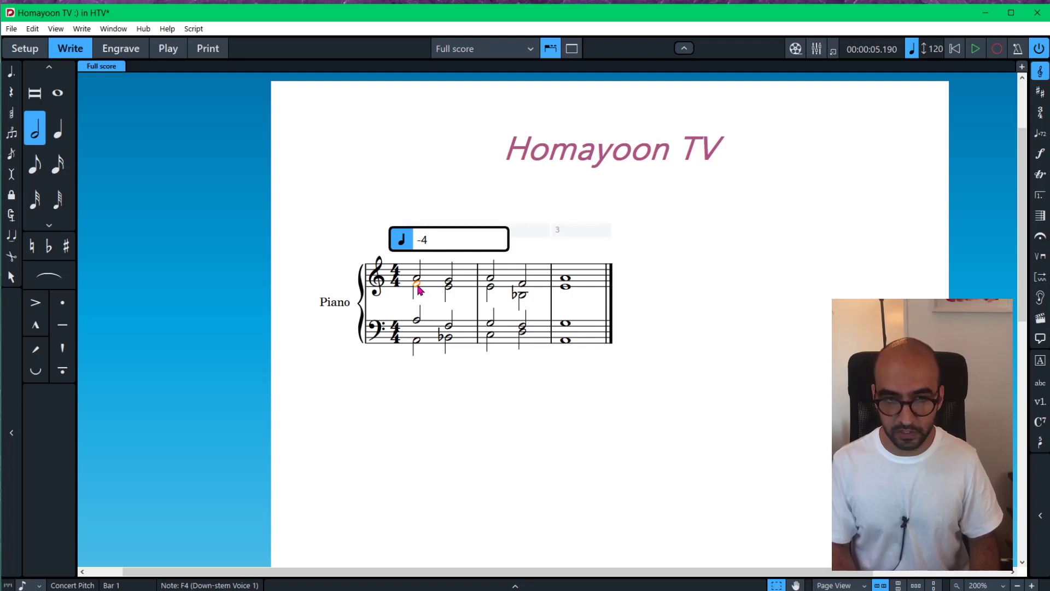
{"action": "key", "text": "BackSpace"}
{"action": "type", "text": "2"}
{"action": "key", "text": "Return"}
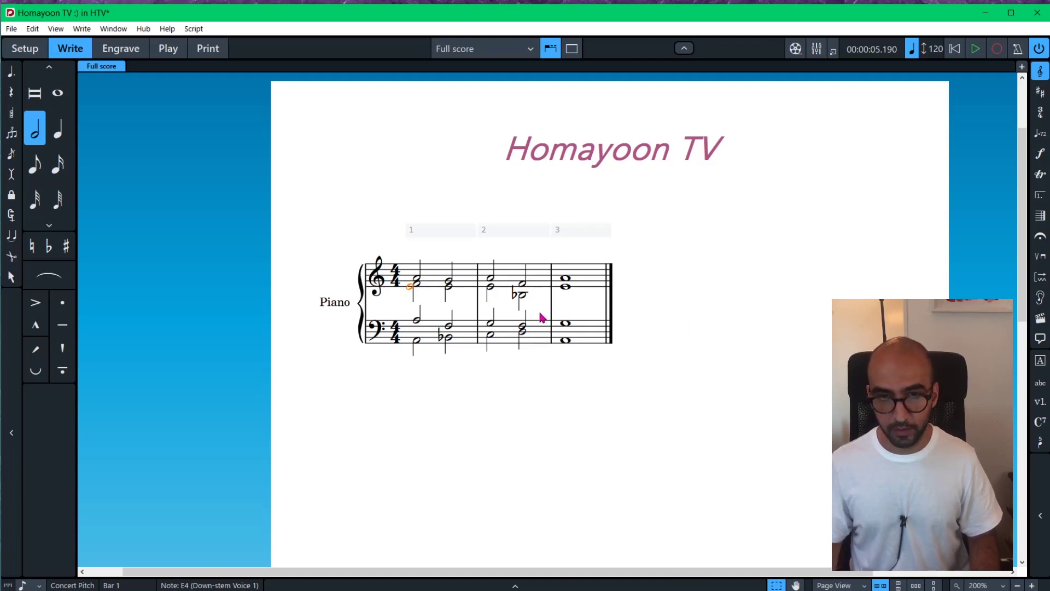
- Add a note a second above the treble down-stem E4 in bar 3, using the interval +2
{"action": "left_click", "coordinate": [572, 290]}
{"action": "key", "text": "shift+i"}
{"action": "type", "text": "+2"}
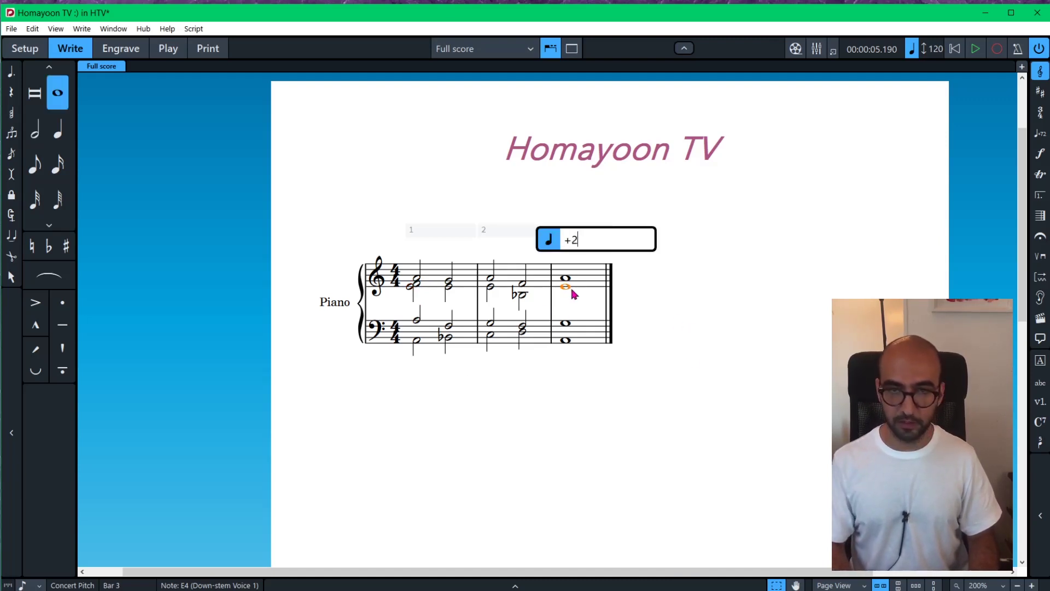
{"action": "key", "text": "Escape"}
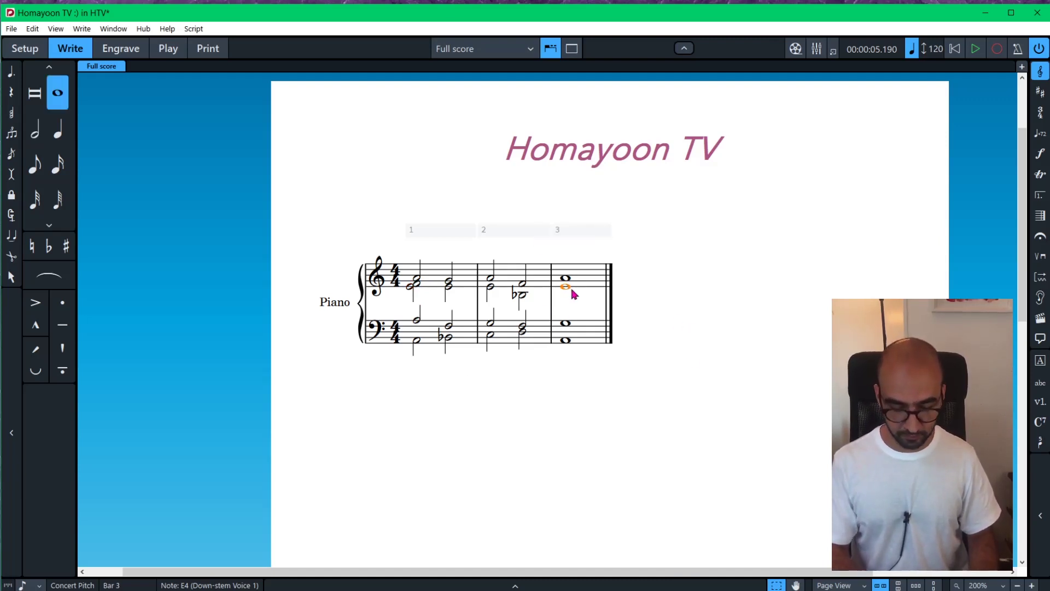
{"action": "key", "text": "shift+i"}
{"action": "type", "text": "+2"}
{"action": "key", "text": "Return"}
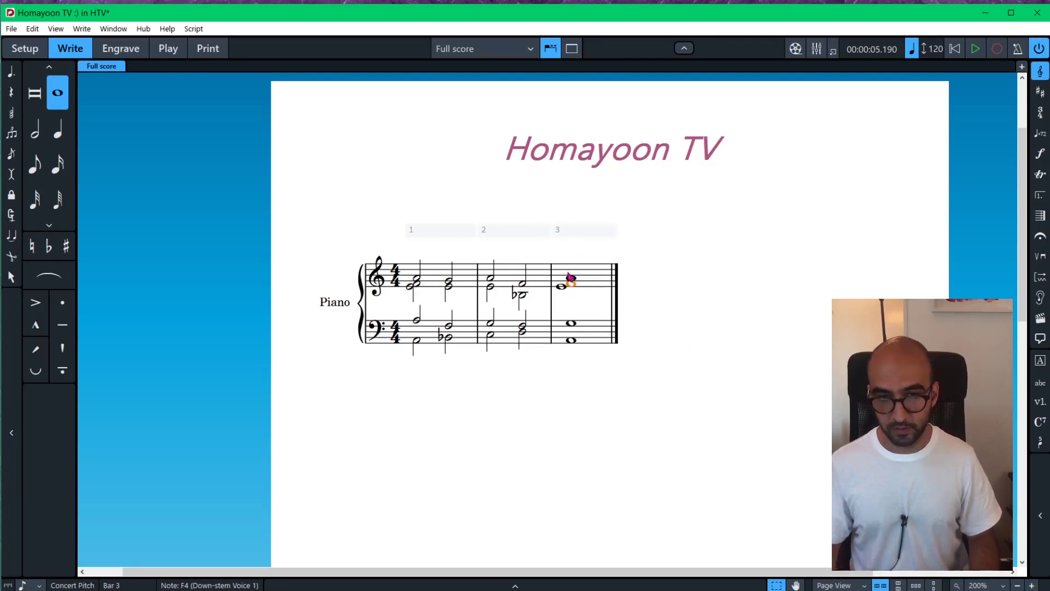
- Raise the bass staff's up-stem whole note in bar 3 by one step to A3
{"action": "left_click", "coordinate": [571, 323]}
{"action": "key", "text": "alt+Up"}
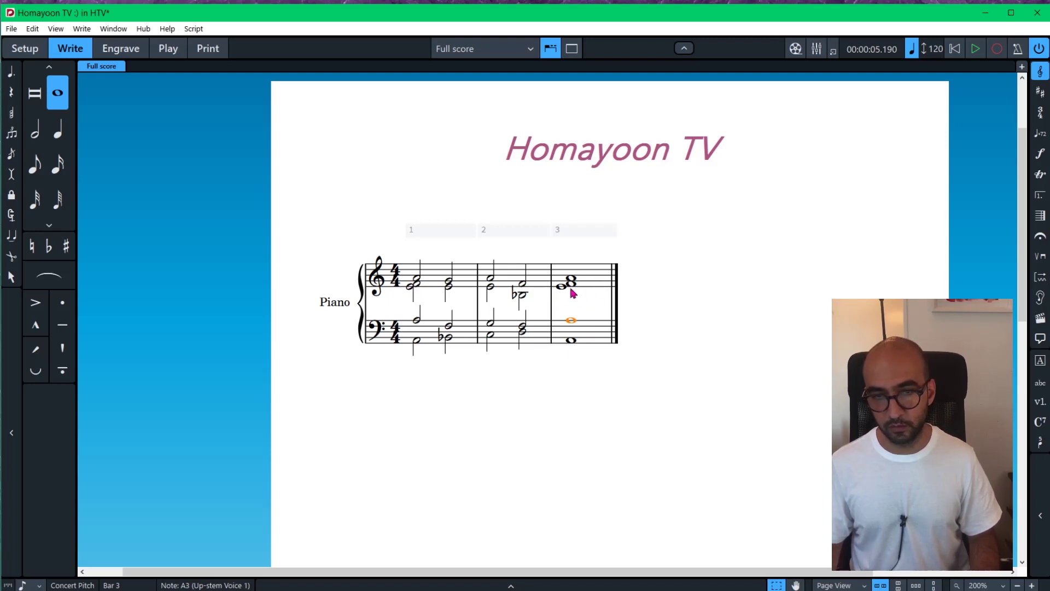
{"action": "left_click", "coordinate": [570, 342]}
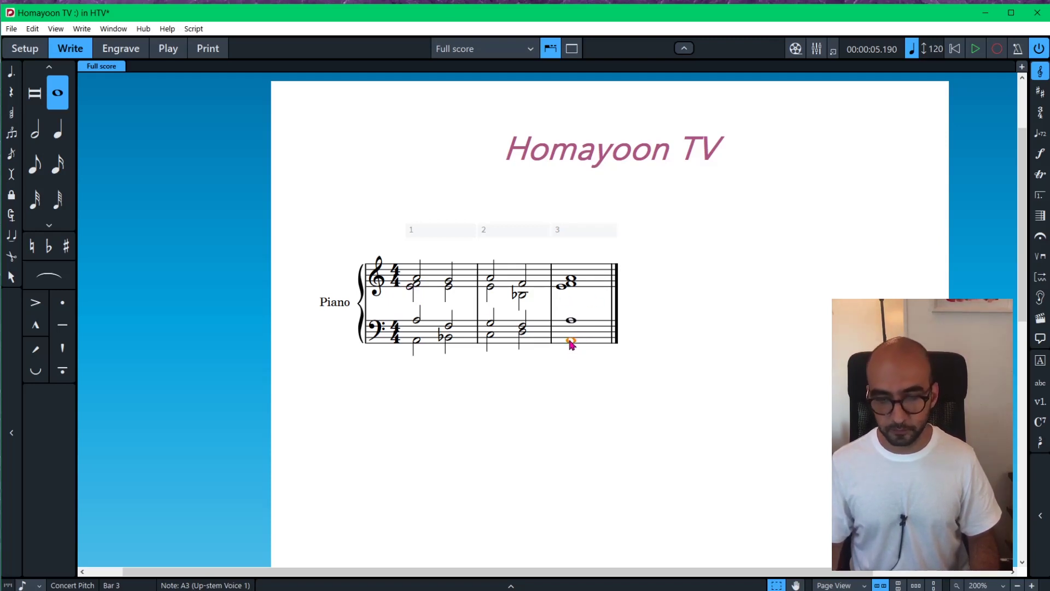
- Play the piano passage back and stop the playback in bar 6
{"action": "left_click", "coordinate": [409, 291]}
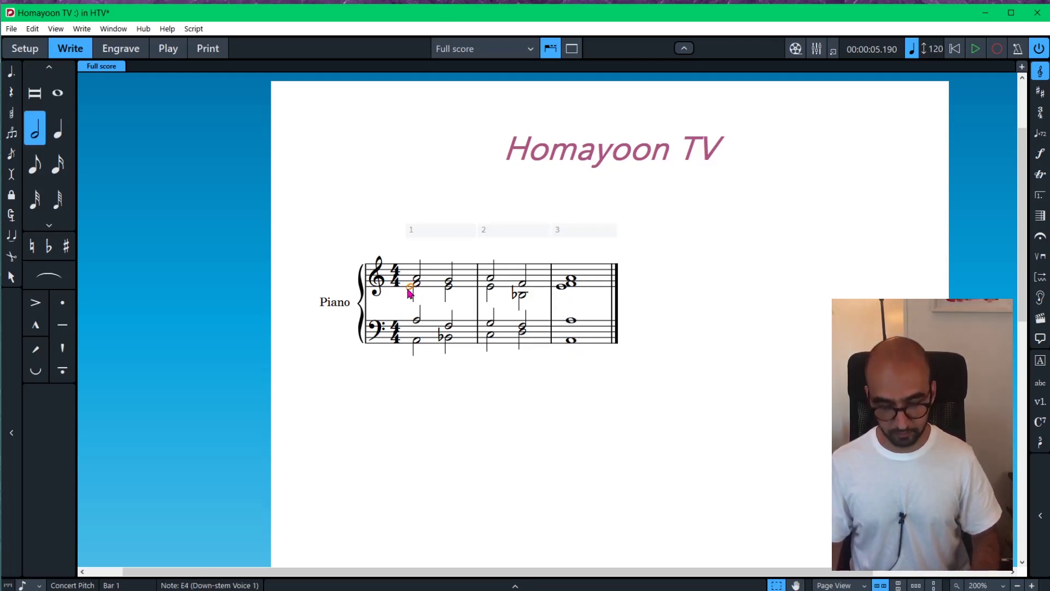
{"action": "key", "text": "p"}
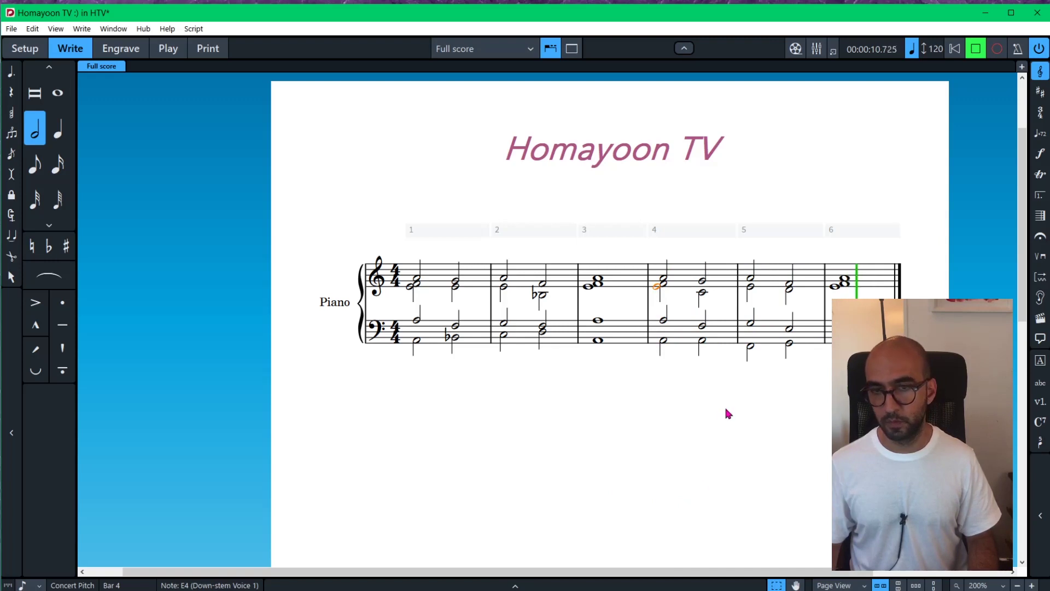
{"action": "key", "text": "space"}
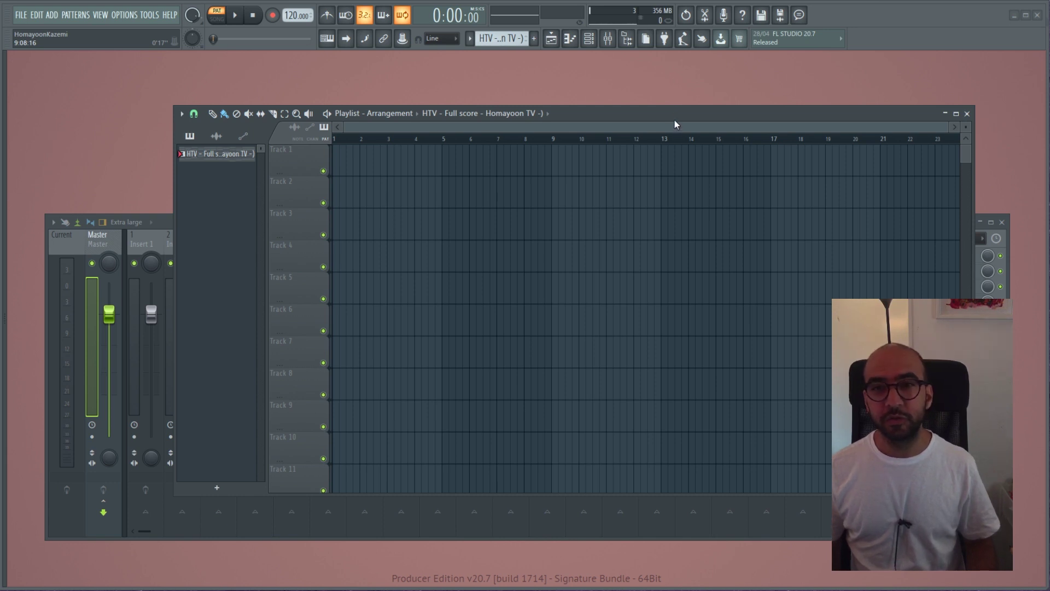
- In FL Studio, move the playlist window aside and open the piano roll and the channel rack
{"action": "mouse_move", "coordinate": [675, 120]}
{"action": "left_mouse_down"}
{"action": "mouse_move", "coordinate": [662, 125]}
{"action": "mouse_move", "coordinate": [673, 121]}
{"action": "left_mouse_up"}
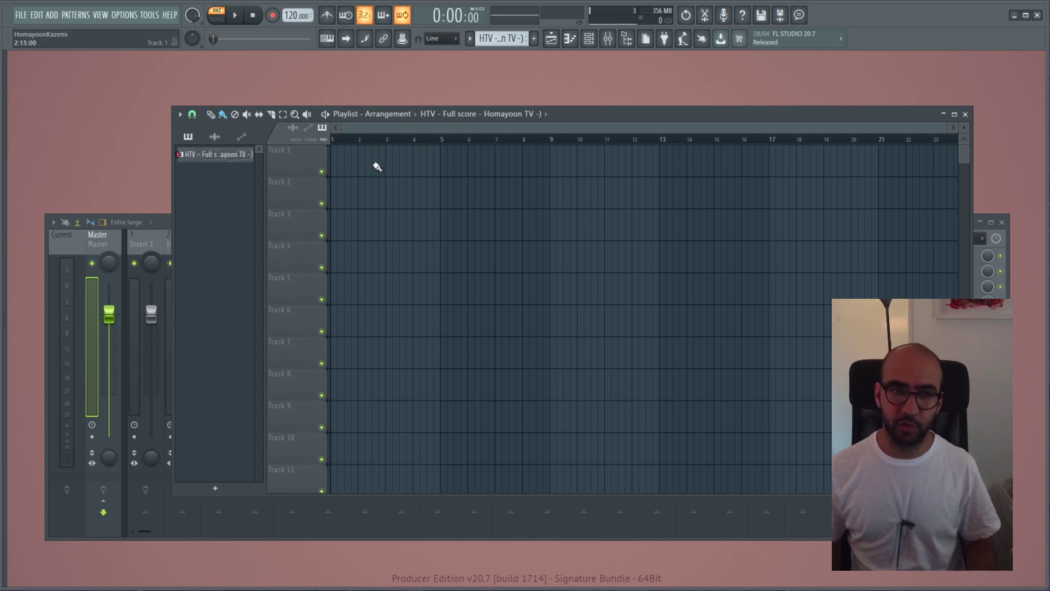
{"action": "left_click_drag", "start_coordinate": [383, 114], "coordinate": [336, 124]}
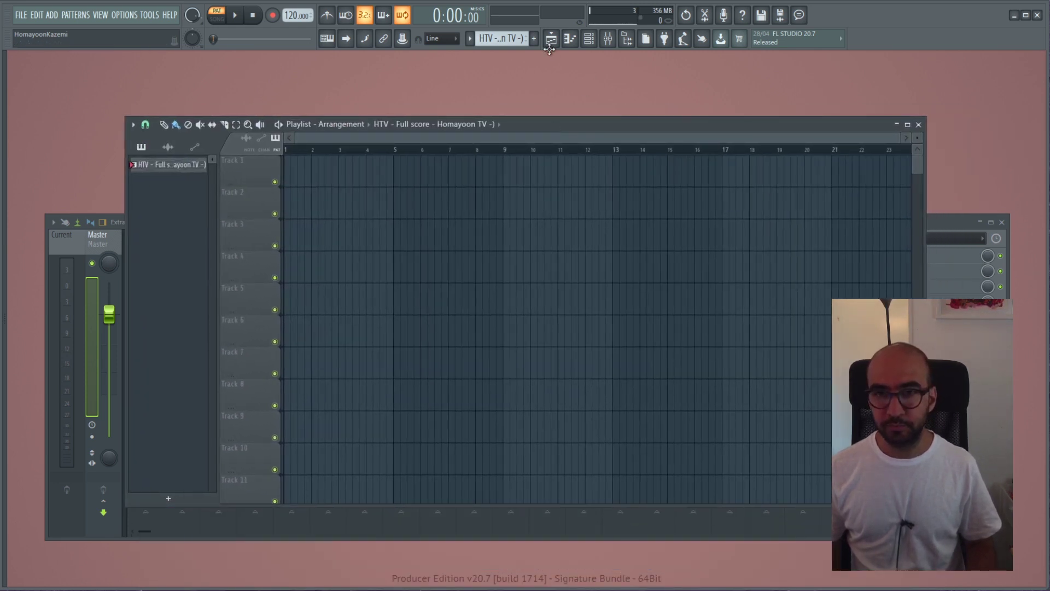
{"action": "left_click", "coordinate": [551, 39]}
{"action": "left_click", "coordinate": [551, 39]}
{"action": "left_click", "coordinate": [570, 39]}
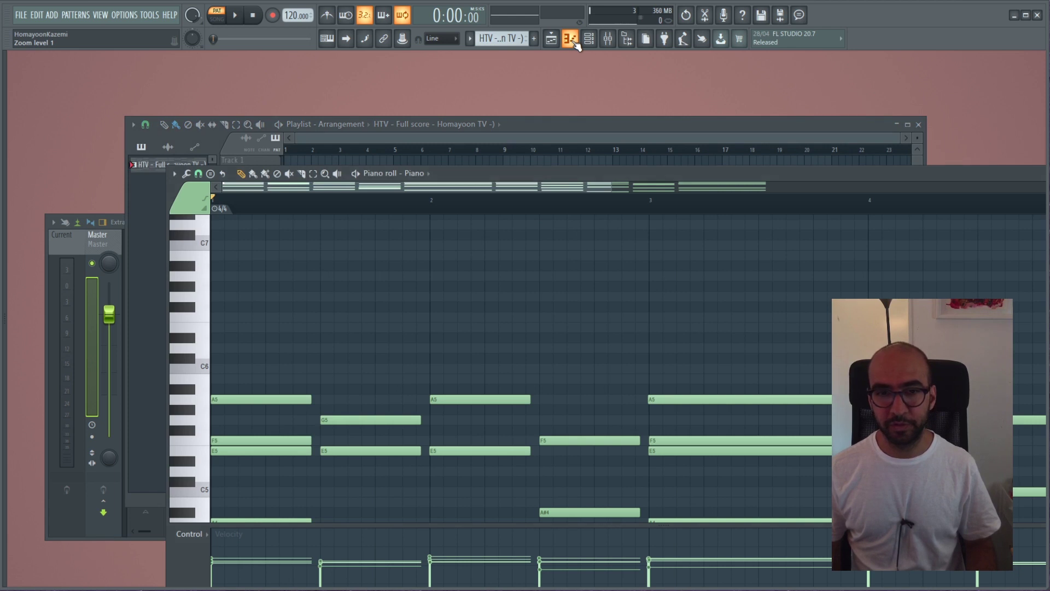
{"action": "left_click", "coordinate": [589, 39]}
- Show the Piano channel's notes in the piano roll, with all six bars fitted into the window
{"action": "right_click", "coordinate": [490, 101]}
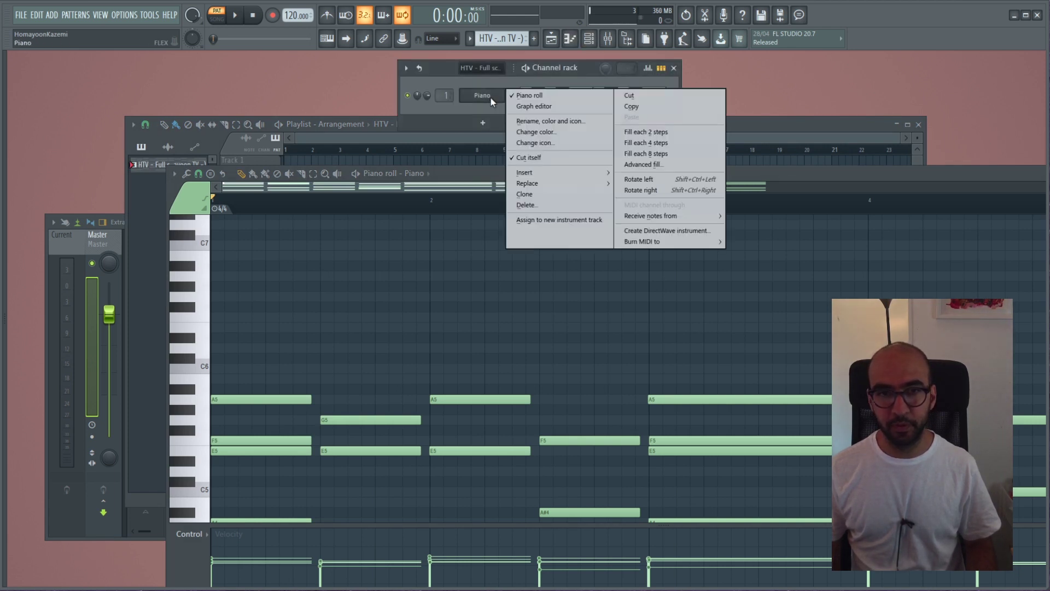
{"action": "left_click", "coordinate": [492, 100]}
{"action": "right_click", "coordinate": [492, 99]}
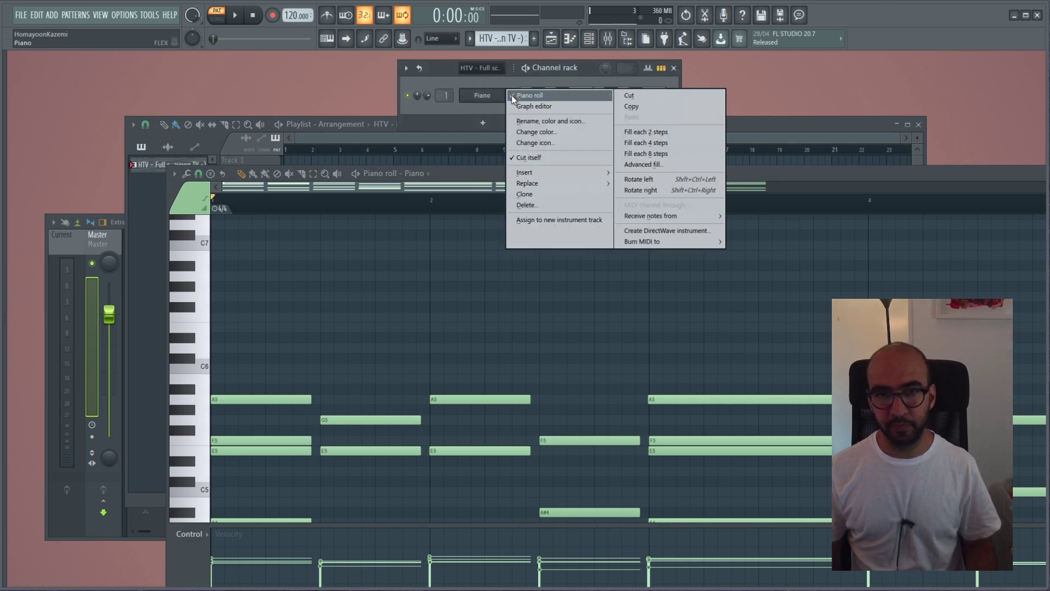
{"action": "left_click", "coordinate": [529, 95]}
{"action": "right_click", "coordinate": [492, 99]}
{"action": "left_click", "coordinate": [529, 95]}
{"action": "left_click_drag", "start_coordinate": [644, 187], "coordinate": [550, 140]}
{"action": "left_click_drag", "start_coordinate": [843, 145], "coordinate": [862, 145]}
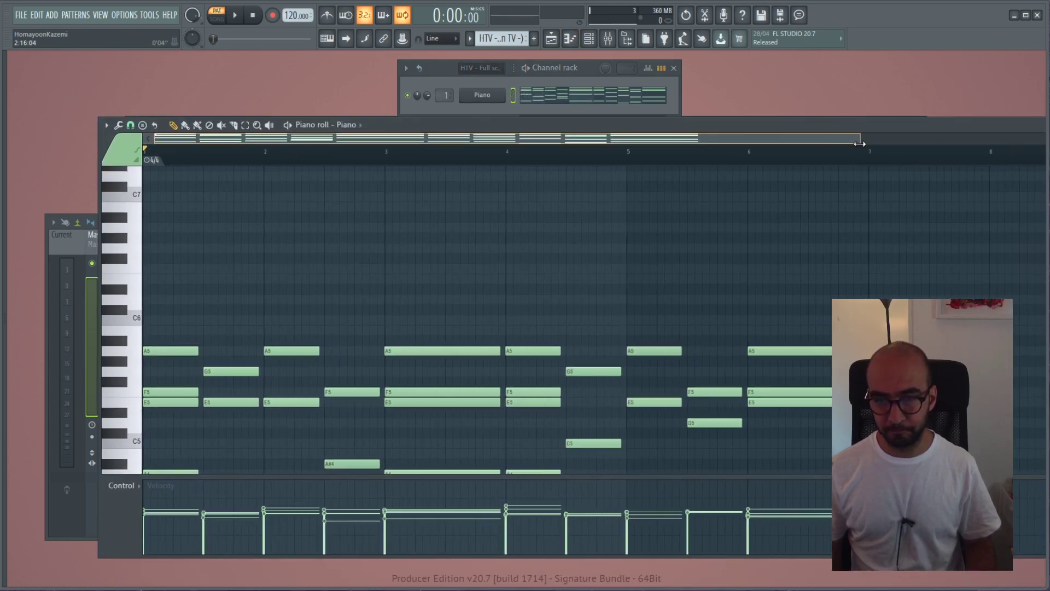
{"action": "scroll", "coordinate": [715, 307], "scroll_direction": "down", "scroll_amount": 5}
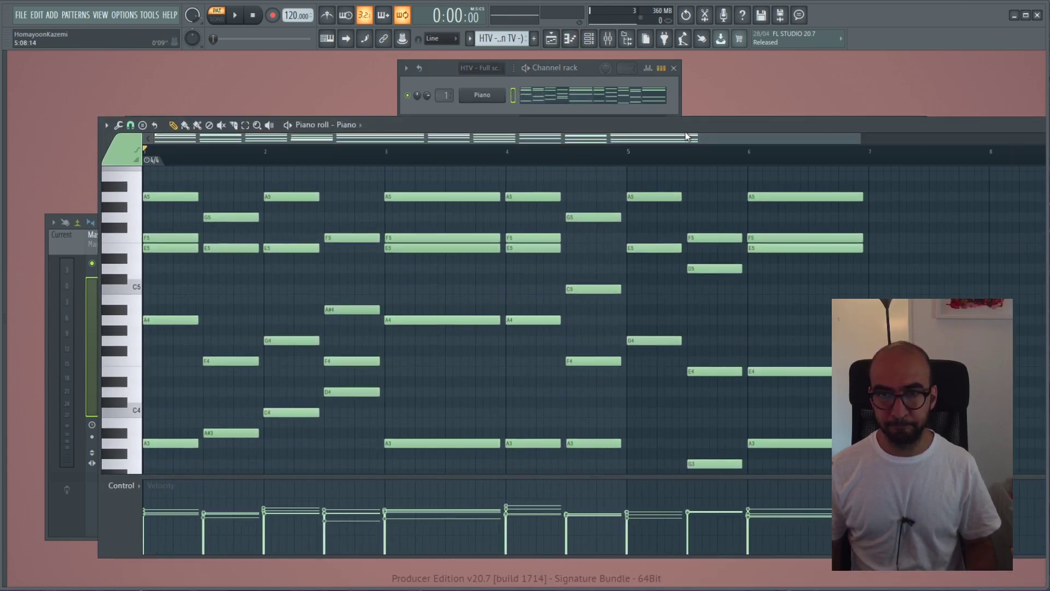
{"action": "left_click_drag", "start_coordinate": [686, 136], "coordinate": [638, 89]}
- Play the imported six-bar Piano pattern, stop it in bar 6 and look over its notes
{"action": "left_click", "coordinate": [235, 18]}
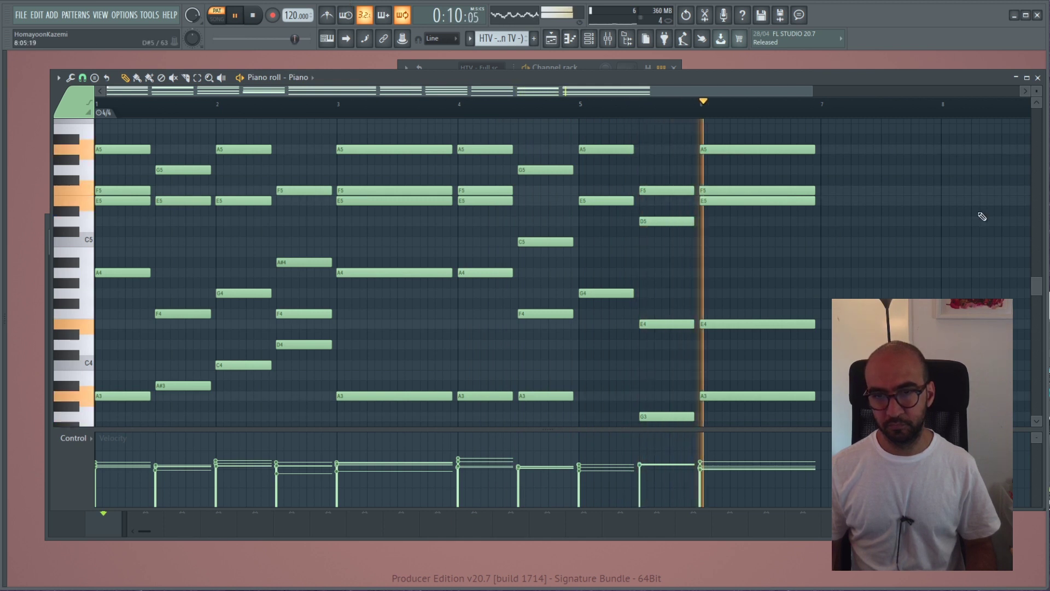
{"action": "scroll", "coordinate": [982, 216], "scroll_direction": "down", "scroll_amount": 2}
{"action": "key", "text": "space"}
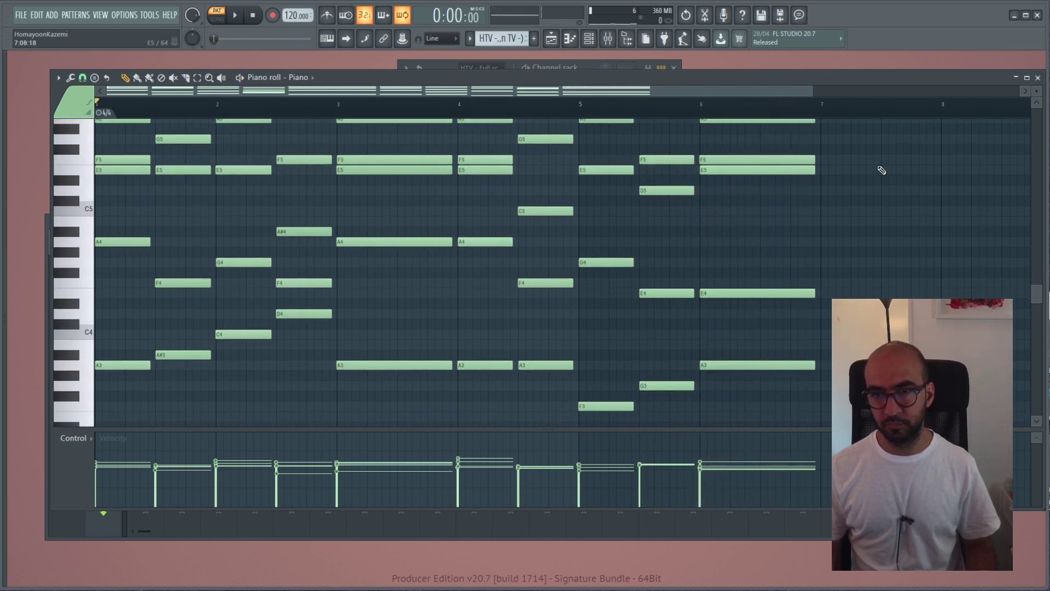
{"action": "scroll", "coordinate": [534, 263], "scroll_direction": "up", "scroll_amount": 4}
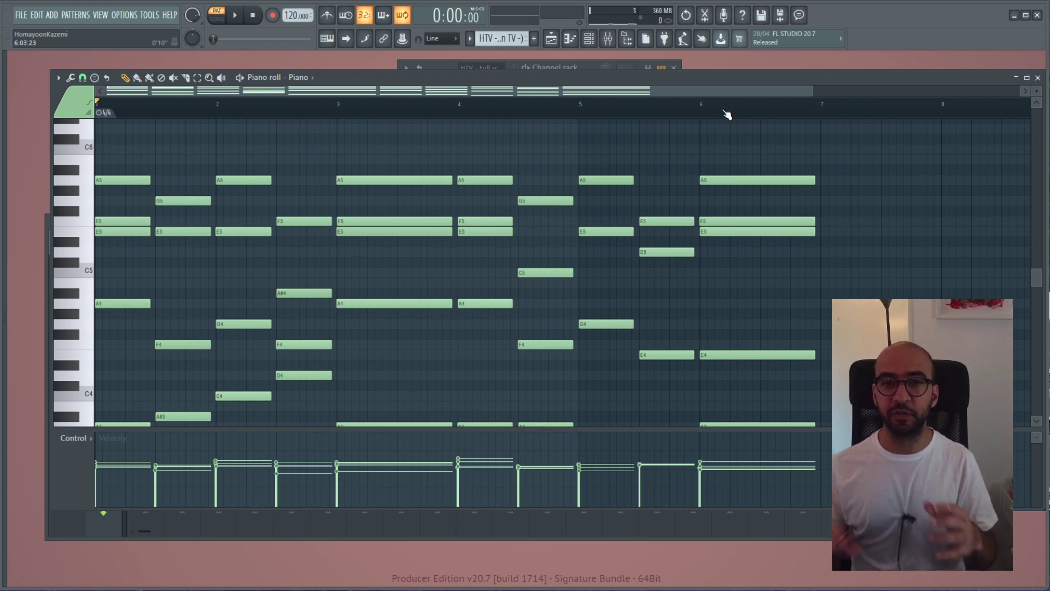
{"action": "scroll", "coordinate": [675, 164], "scroll_direction": "down", "scroll_amount": 4}
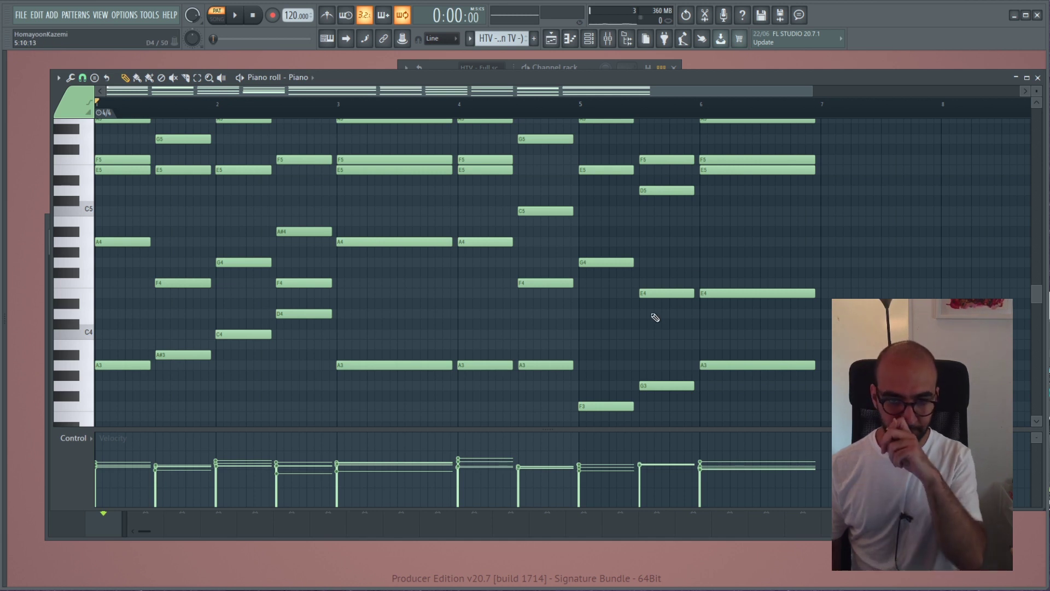
{"action": "scroll", "coordinate": [653, 316], "scroll_direction": "up", "scroll_amount": 1}
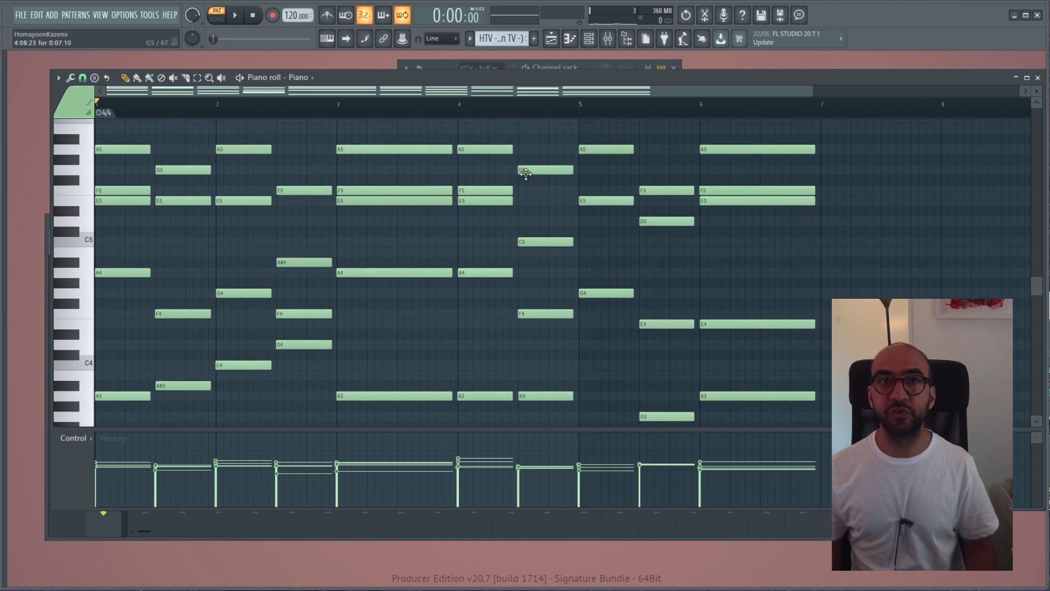
- Select and copy all notes in bars 1 to 3 of the Piano pattern, leaving bars 4 to 6 unselected
{"action": "left_click_drag", "start_coordinate": [490, 175], "coordinate": [504, 392]}
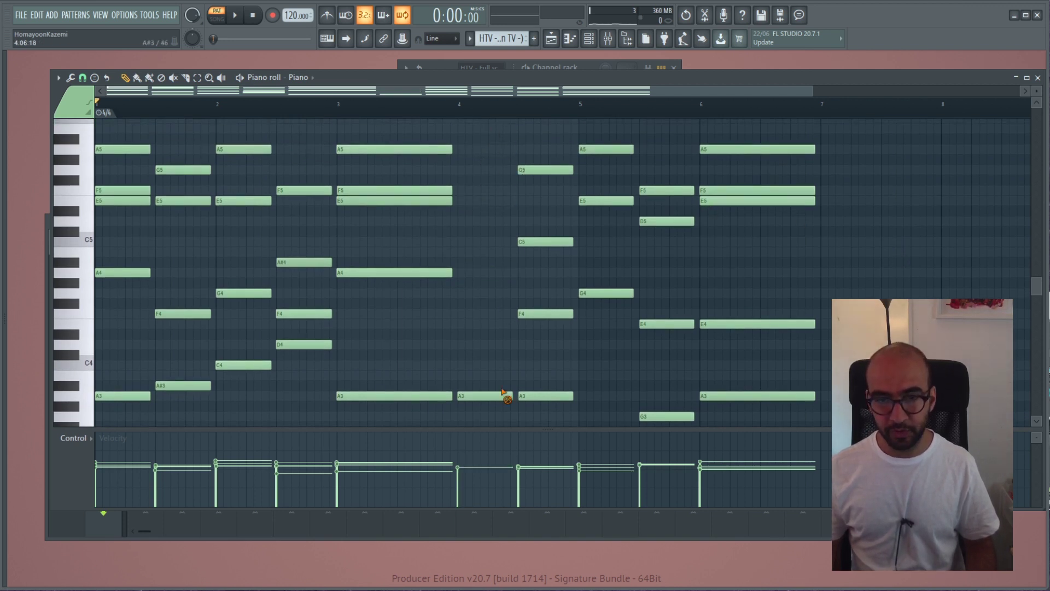
{"action": "key", "text": "ctrl+z"}
{"action": "mouse_move", "coordinate": [432, 128]}
{"action": "left_mouse_down"}
{"action": "mouse_move", "coordinate": [344, 350]}
{"action": "mouse_move", "coordinate": [146, 433]}
{"action": "mouse_move", "coordinate": [113, 419]}
{"action": "left_mouse_up"}
{"action": "scroll", "coordinate": [312, 279], "scroll_direction": "up", "scroll_amount": 1}
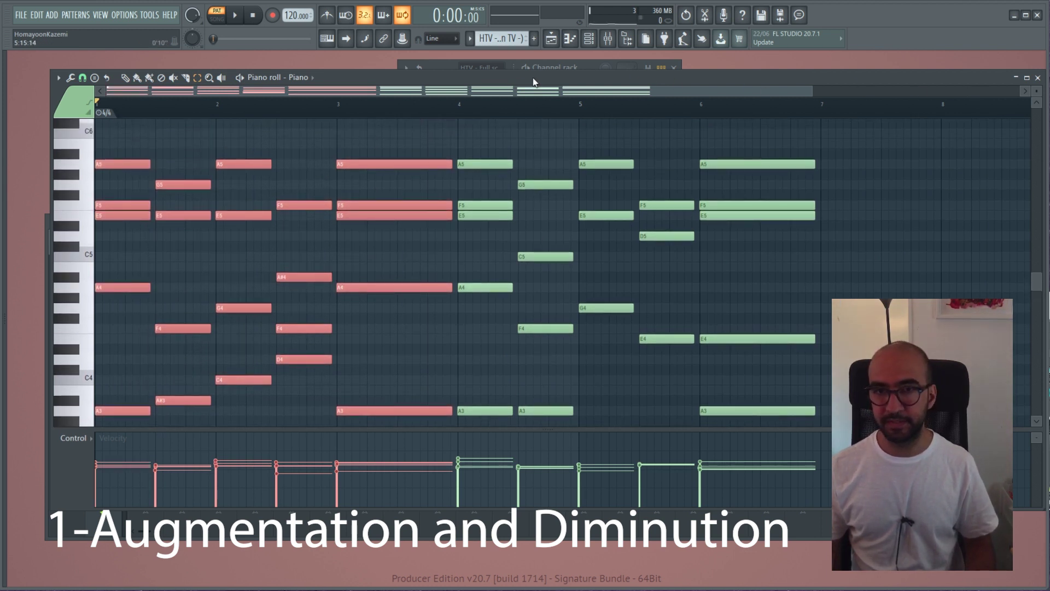
- Turn playlist track 1 into an instrument track that uses FLEX
{"action": "left_click_drag", "start_coordinate": [533, 78], "coordinate": [533, 141]}
{"action": "right_click", "coordinate": [492, 96]}
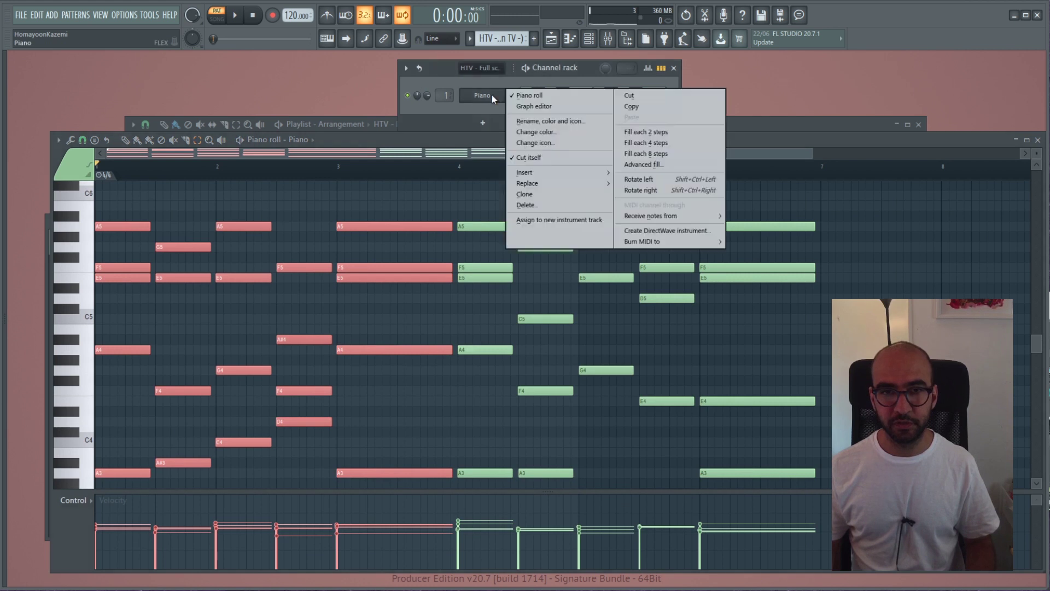
{"action": "left_click", "coordinate": [392, 134]}
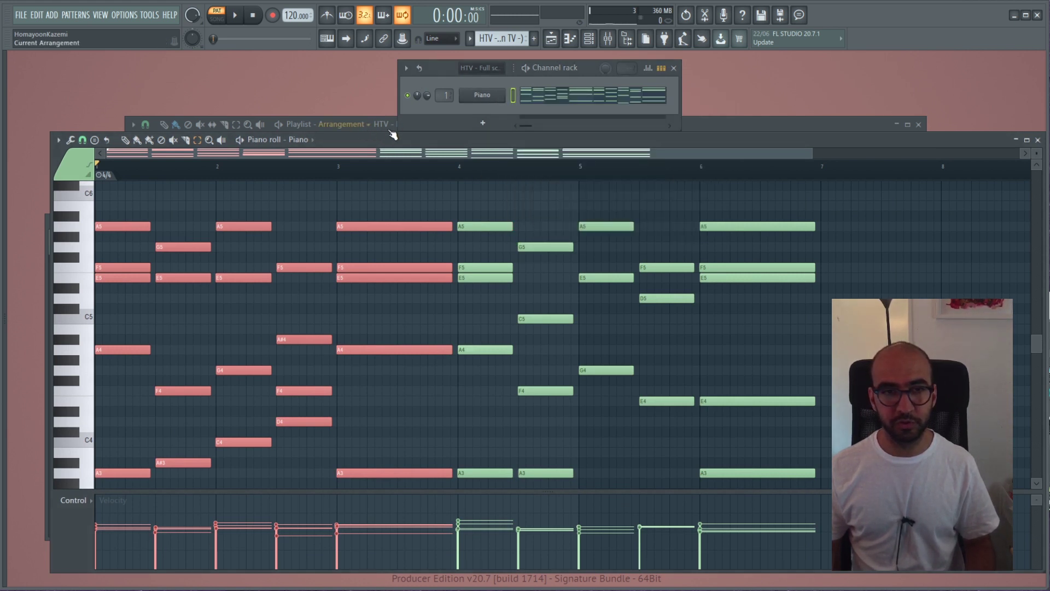
{"action": "left_click", "coordinate": [697, 127]}
{"action": "right_click", "coordinate": [247, 168]}
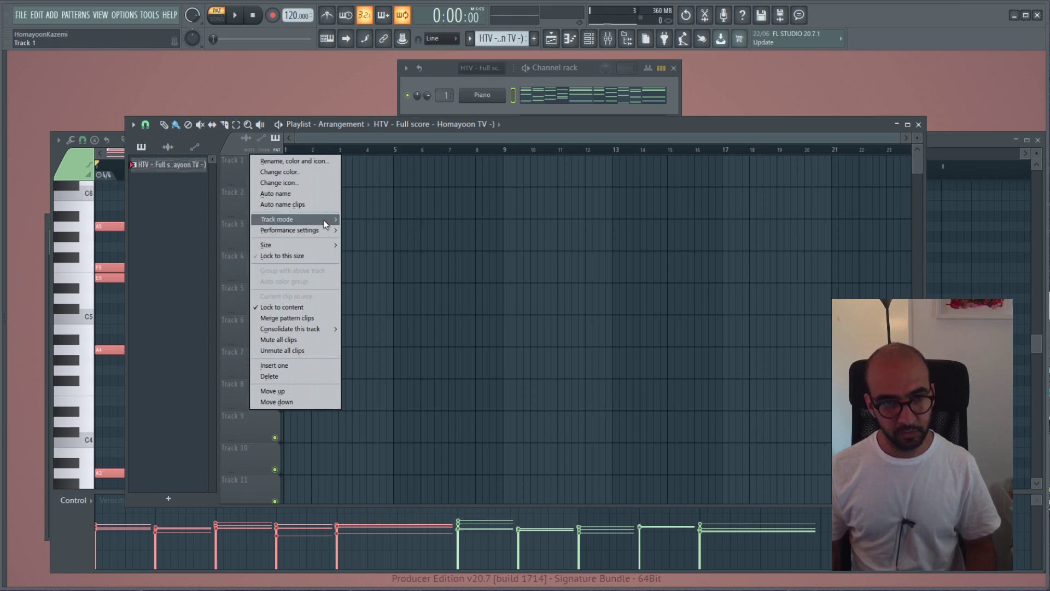
{"action": "mouse_move", "coordinate": [323, 220]}
{"action": "mouse_move", "coordinate": [372, 242]}
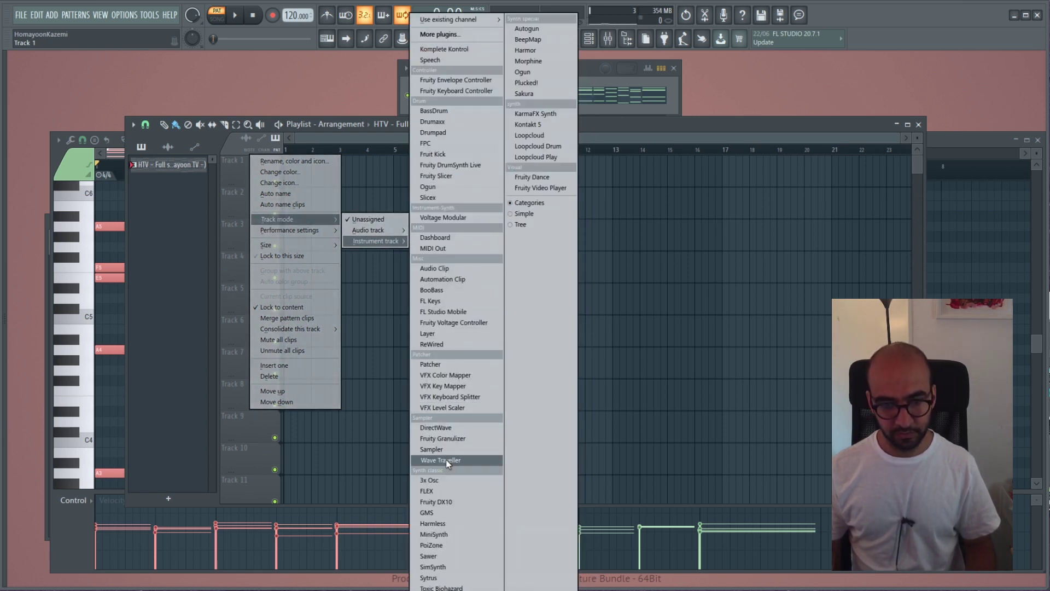
{"action": "left_click", "coordinate": [464, 493]}
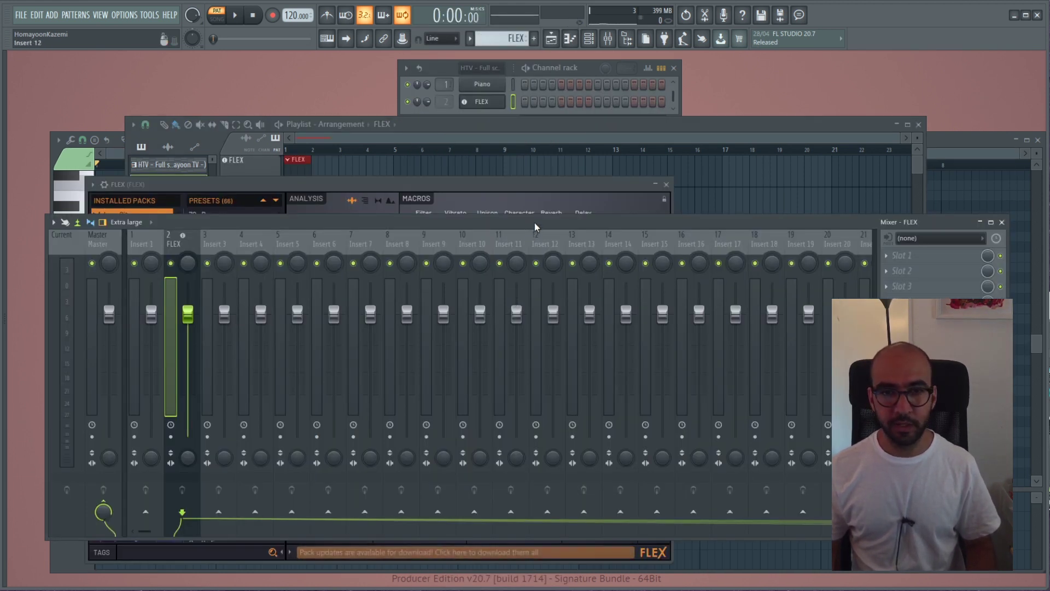
- Open the FLEX clip on track 1 and paste the copied three bars of notes at its start
{"action": "left_click_drag", "start_coordinate": [534, 222], "coordinate": [527, 185]}
{"action": "left_click", "coordinate": [309, 159]}
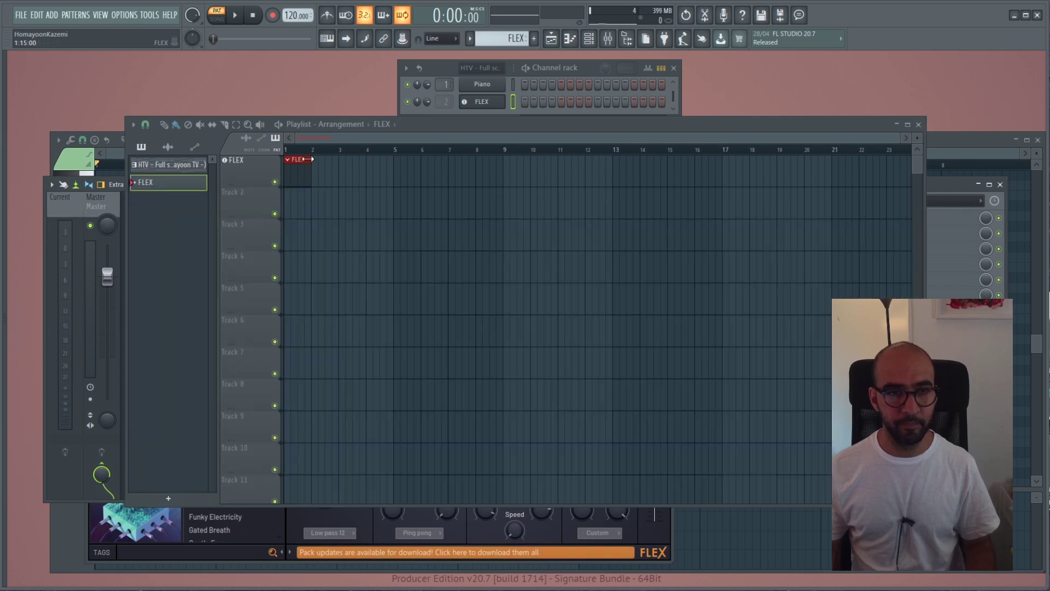
{"action": "double_click", "coordinate": [295, 173]}
{"action": "key", "text": "ctrl+v"}
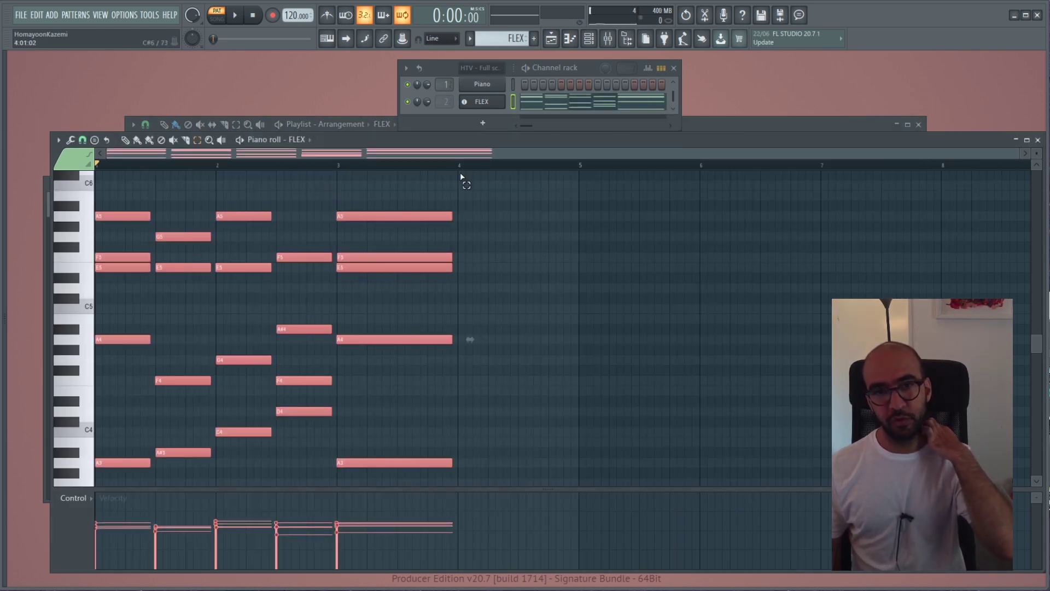
- Open the FLEX instrument beside the piano roll and play the pasted notes through it
{"action": "left_click_drag", "start_coordinate": [480, 140], "coordinate": [473, 61]}
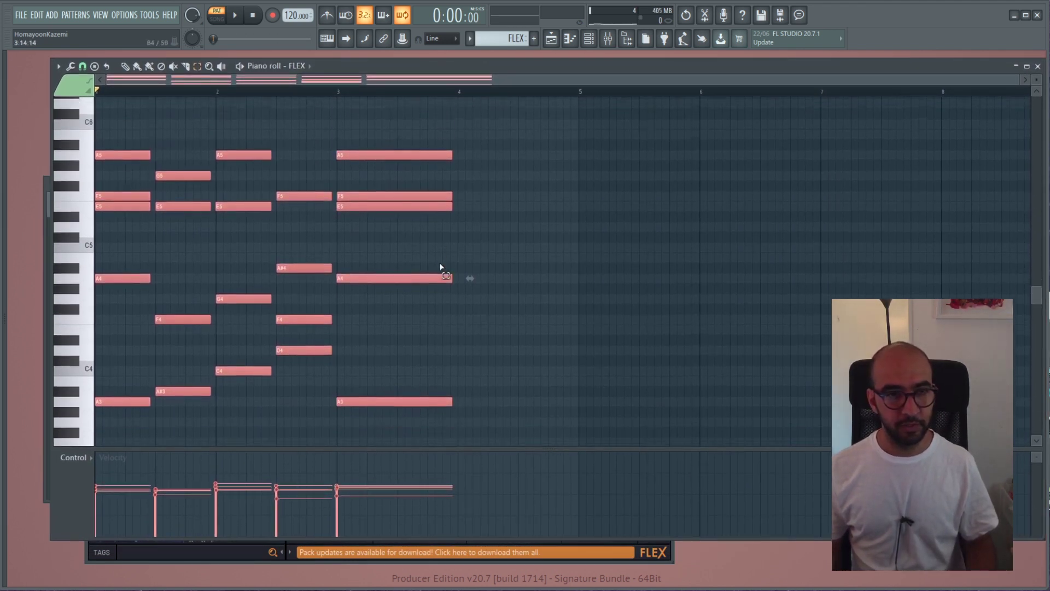
{"action": "scroll", "coordinate": [498, 168], "scroll_direction": "down", "scroll_amount": 1}
{"action": "left_click_drag", "start_coordinate": [625, 65], "coordinate": [622, 120]}
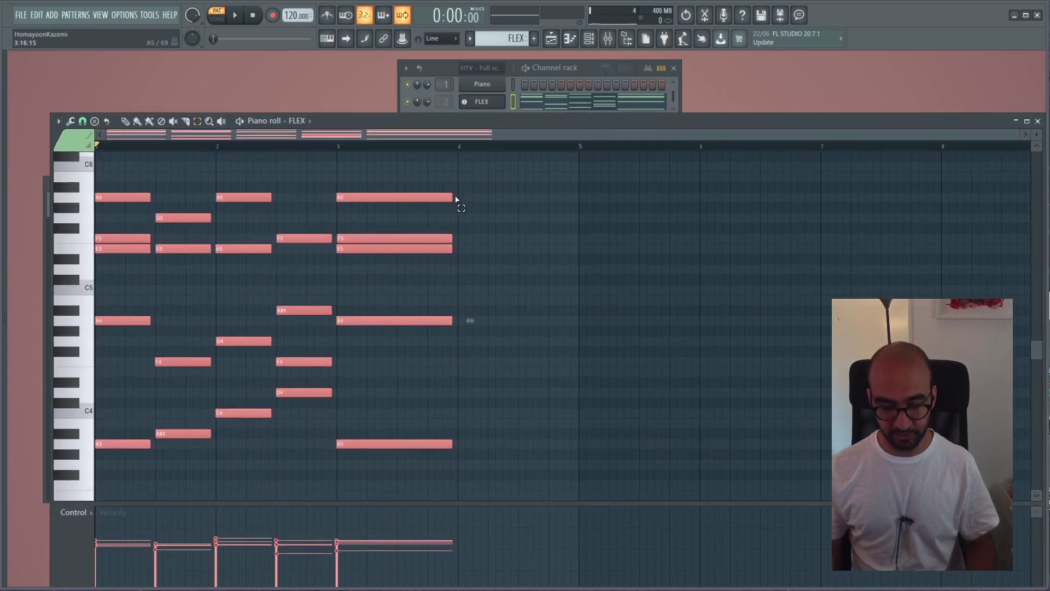
{"action": "left_click", "coordinate": [477, 103]}
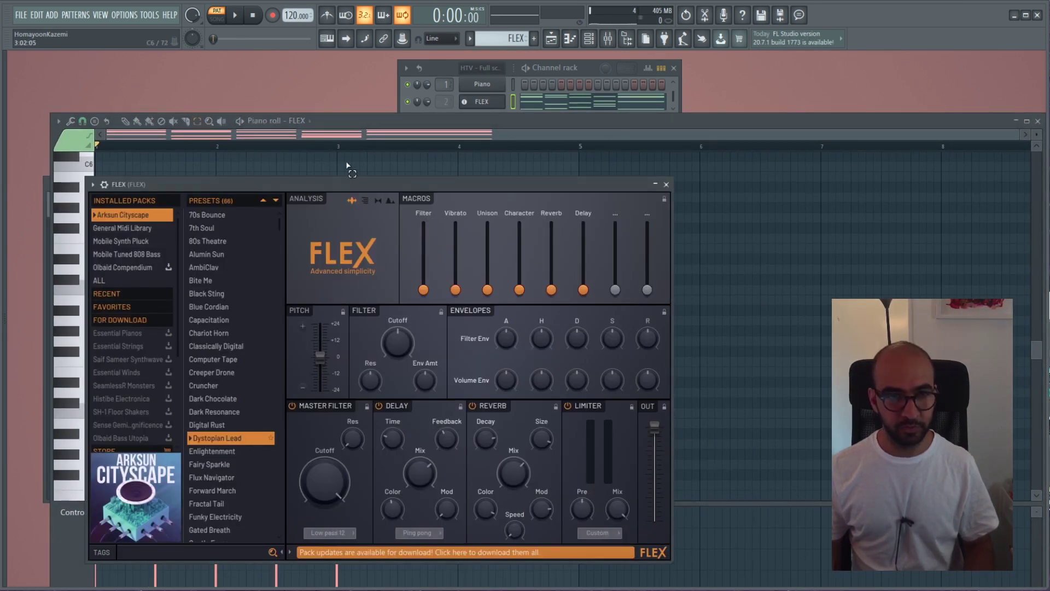
{"action": "left_click_drag", "start_coordinate": [331, 182], "coordinate": [663, 137]}
{"action": "key", "text": "space"}
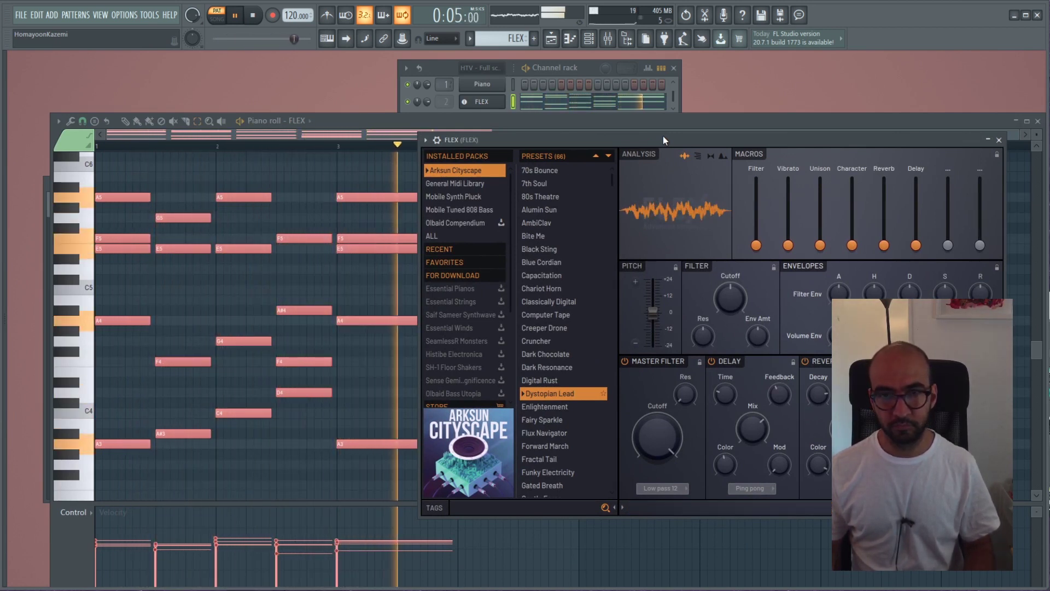
{"action": "left_click", "coordinate": [655, 122]}
{"action": "key", "text": "space"}
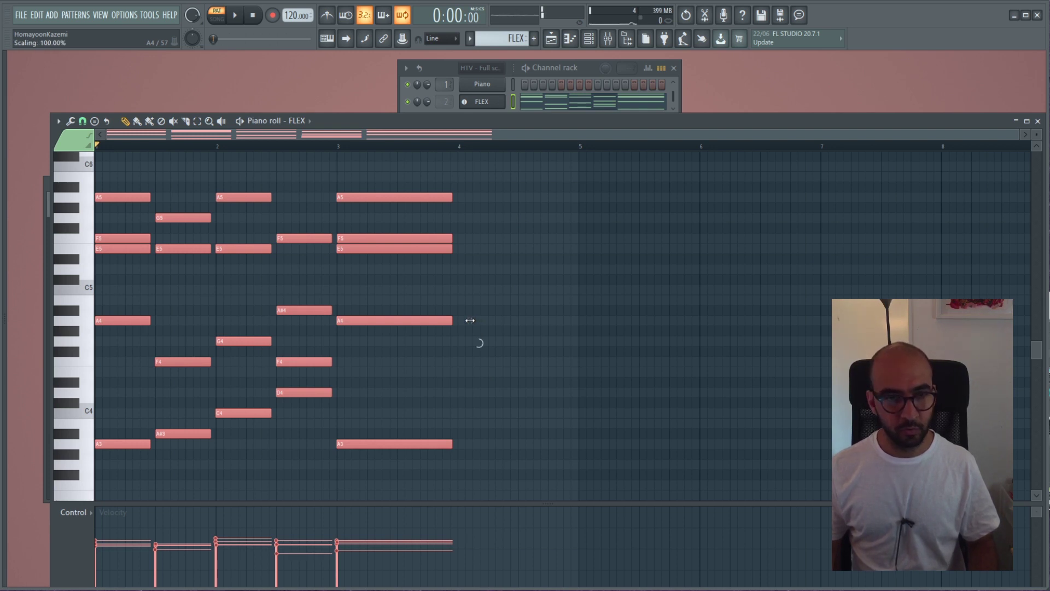
- Stretch the selected FLEX notes to twice their length so that they span bars 1 to 6
{"action": "left_click_drag", "start_coordinate": [470, 320], "coordinate": [829, 320]}
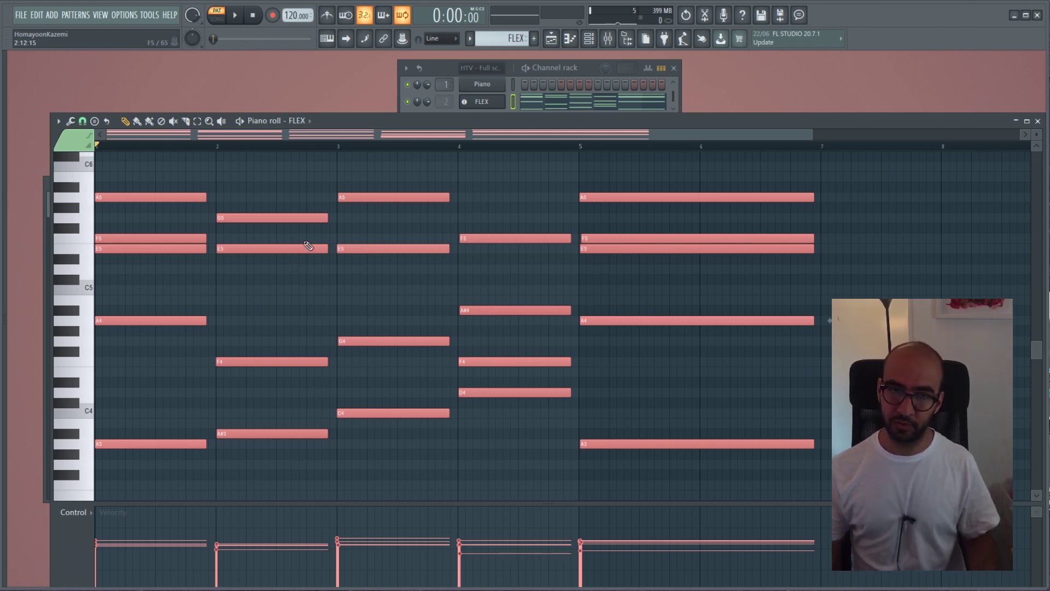
- Play the stretched FLEX notes from the start of bar 1 into the following bars
{"action": "scroll", "coordinate": [346, 200], "scroll_direction": "up", "scroll_amount": 2}
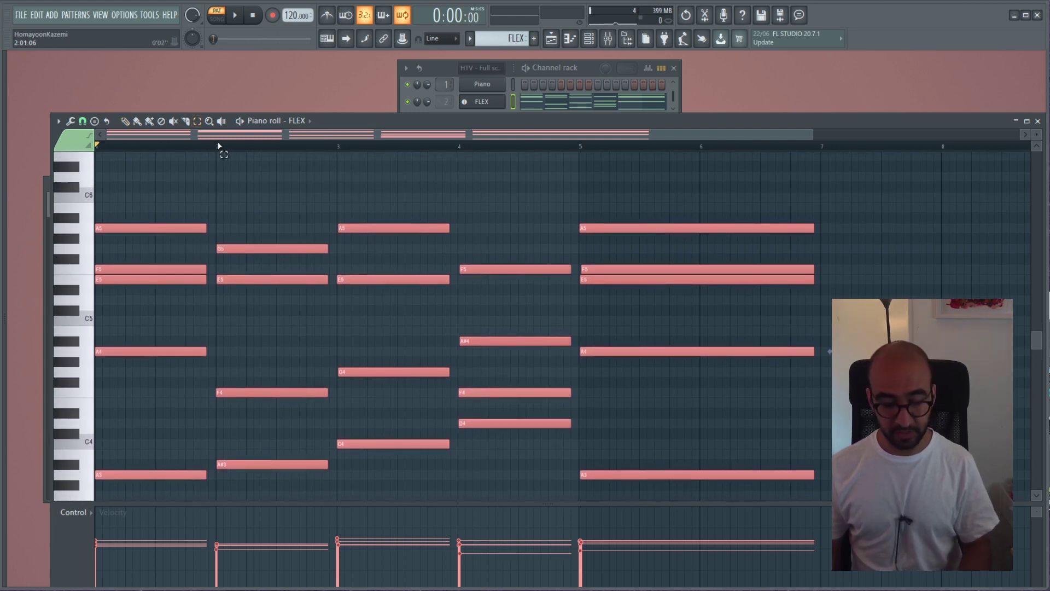
{"action": "key", "text": "space"}
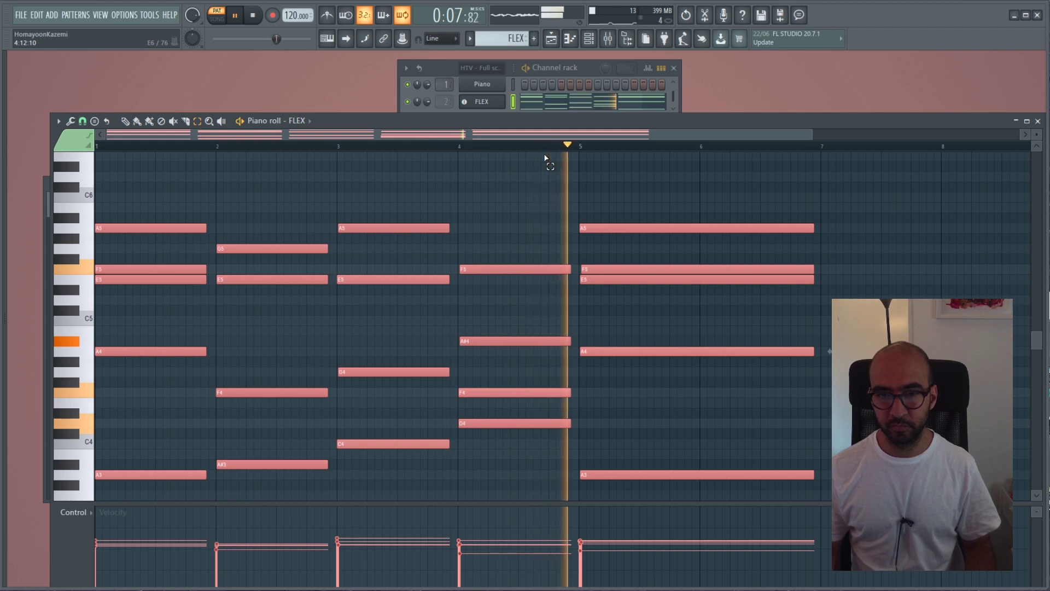
{"action": "key", "text": "space"}
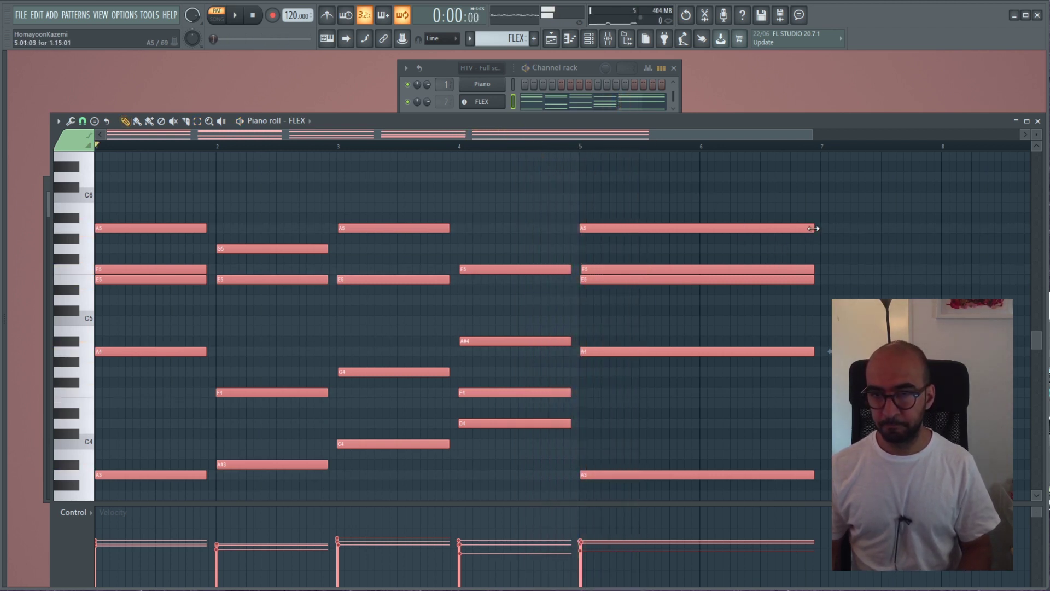
- Compress all the FLEX notes together so that the whole phrase fits within bar 1, and play it
{"action": "left_click_drag", "start_coordinate": [813, 228], "coordinate": [686, 241]}
{"action": "key", "text": "ctrl+z"}
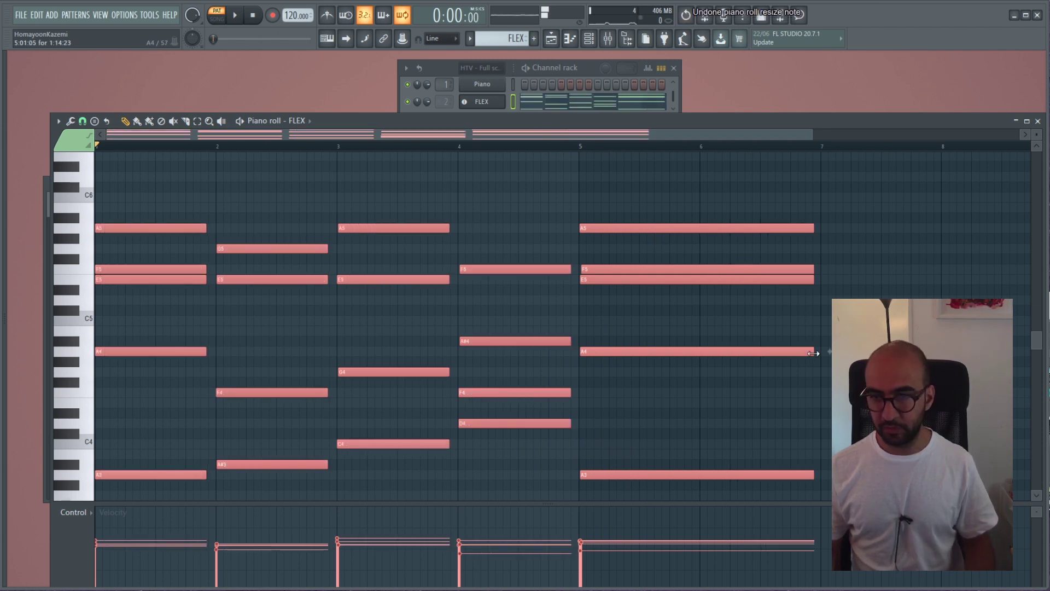
{"action": "left_click_drag", "start_coordinate": [827, 352], "coordinate": [236, 345]}
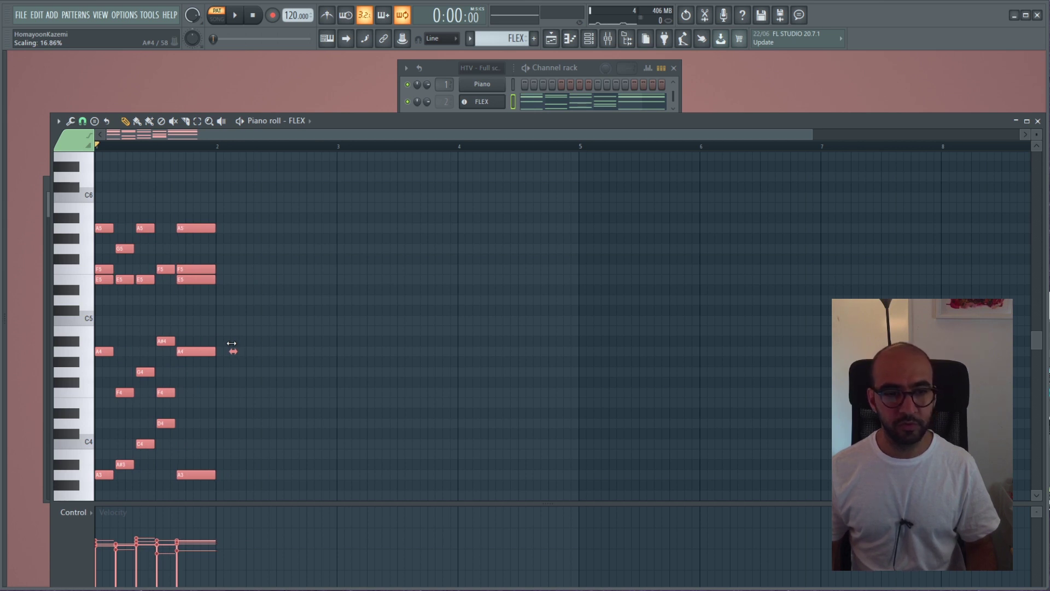
{"action": "left_click_drag", "start_coordinate": [231, 343], "coordinate": [232, 343]}
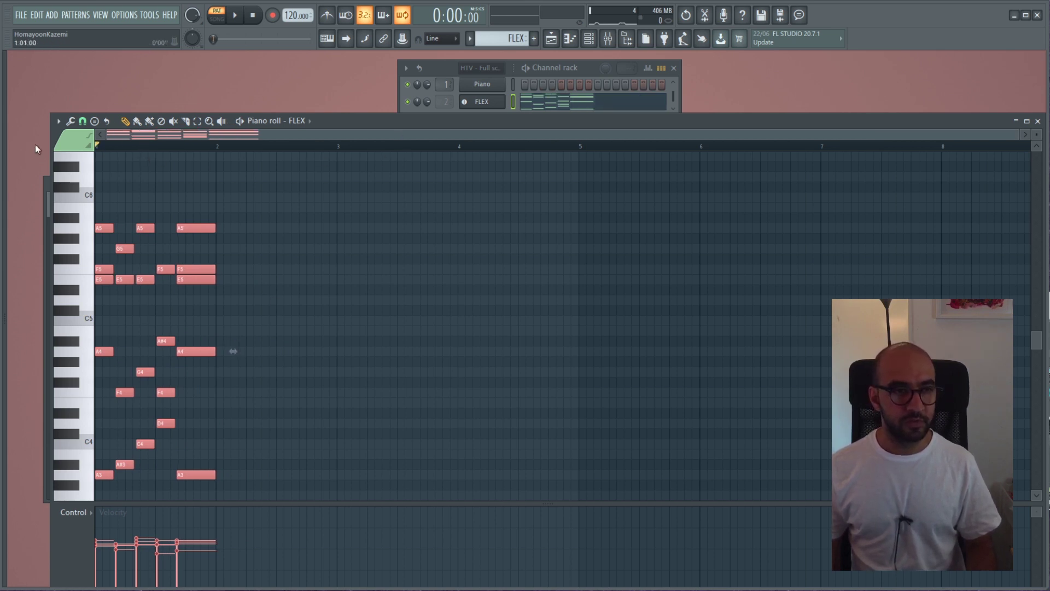
{"action": "key", "text": "space"}
{"action": "key", "text": "space"}
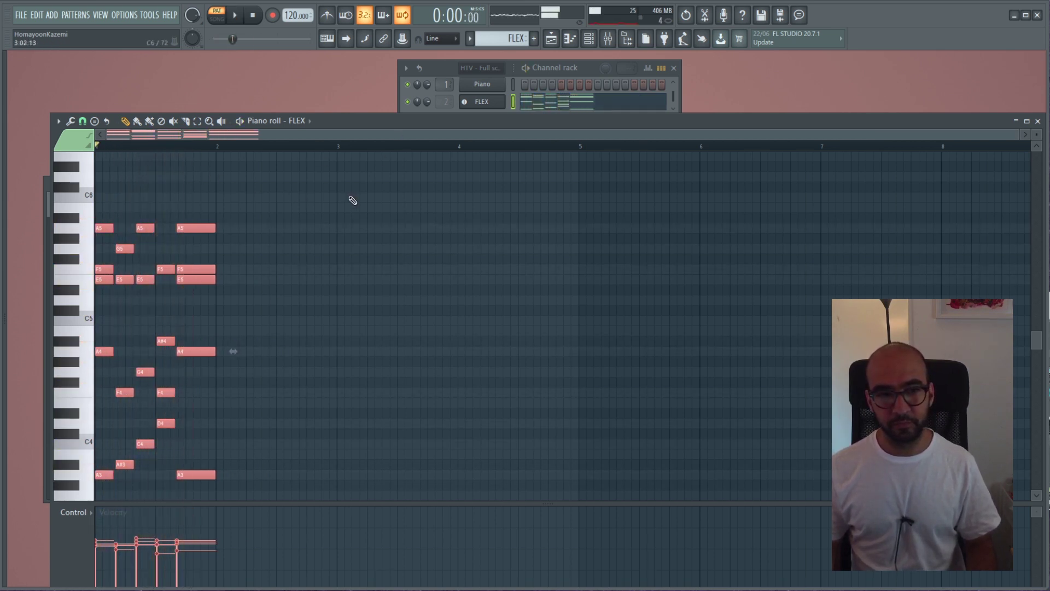
- Move the channel rack aside and check the audio device settings
{"action": "left_click_drag", "start_coordinate": [475, 76], "coordinate": [668, 104]}
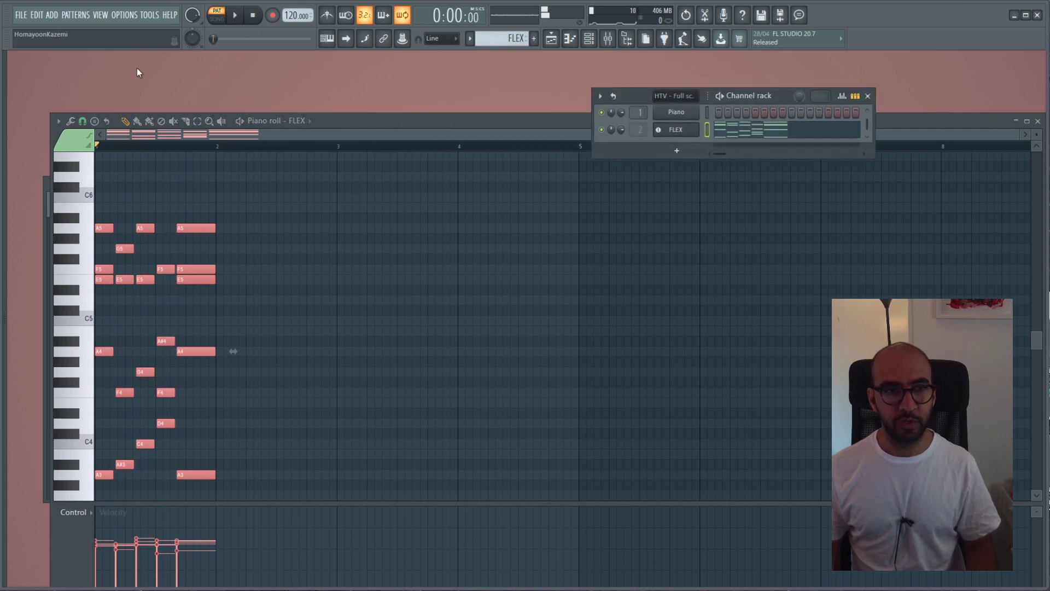
{"action": "left_click", "coordinate": [129, 17]}
{"action": "left_click", "coordinate": [135, 53]}
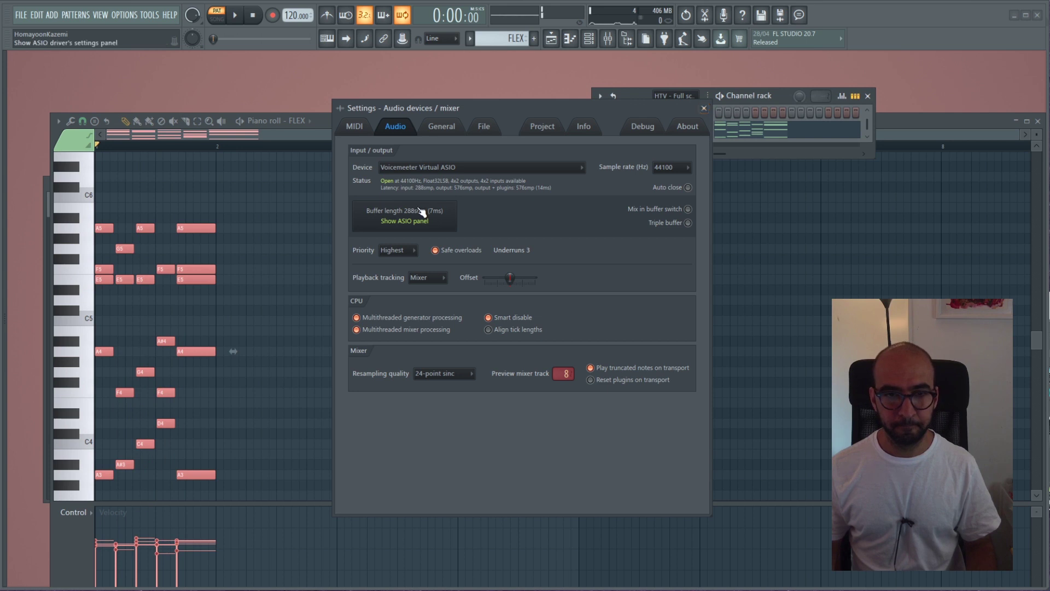
{"action": "left_click", "coordinate": [704, 108]}
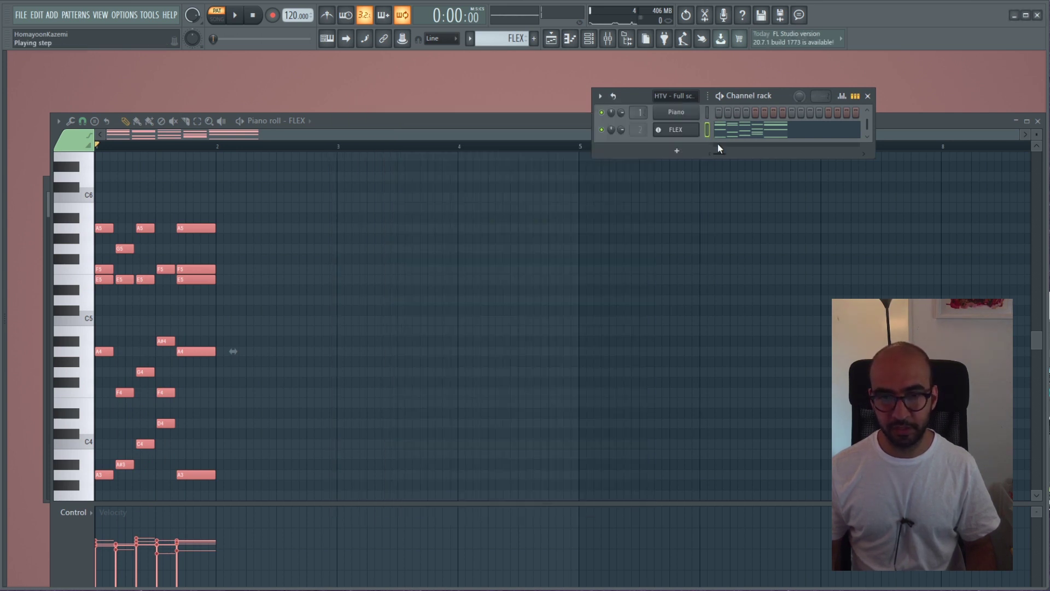
- Load the Punch It preset from the Arksun Cityscape pack in the FLEX instrument and close its window
{"action": "right_click", "coordinate": [687, 129]}
{"action": "left_click", "coordinate": [668, 135]}
{"action": "key", "text": "F7"}
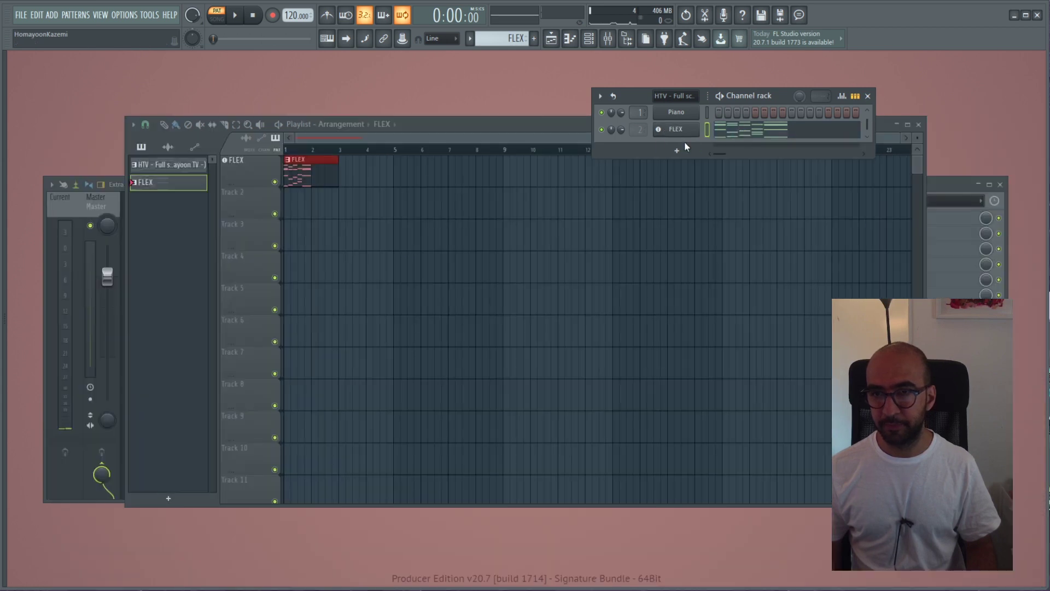
{"action": "left_click", "coordinate": [699, 130]}
{"action": "right_click", "coordinate": [688, 130]}
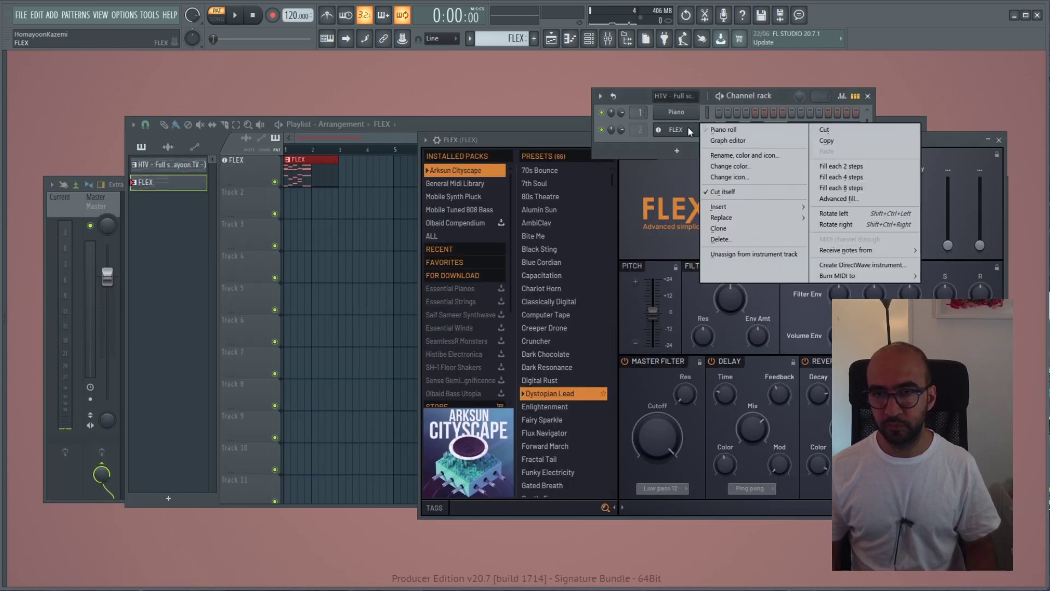
{"action": "left_click", "coordinate": [539, 143]}
{"action": "scroll", "coordinate": [562, 346], "scroll_direction": "down", "scroll_amount": 5}
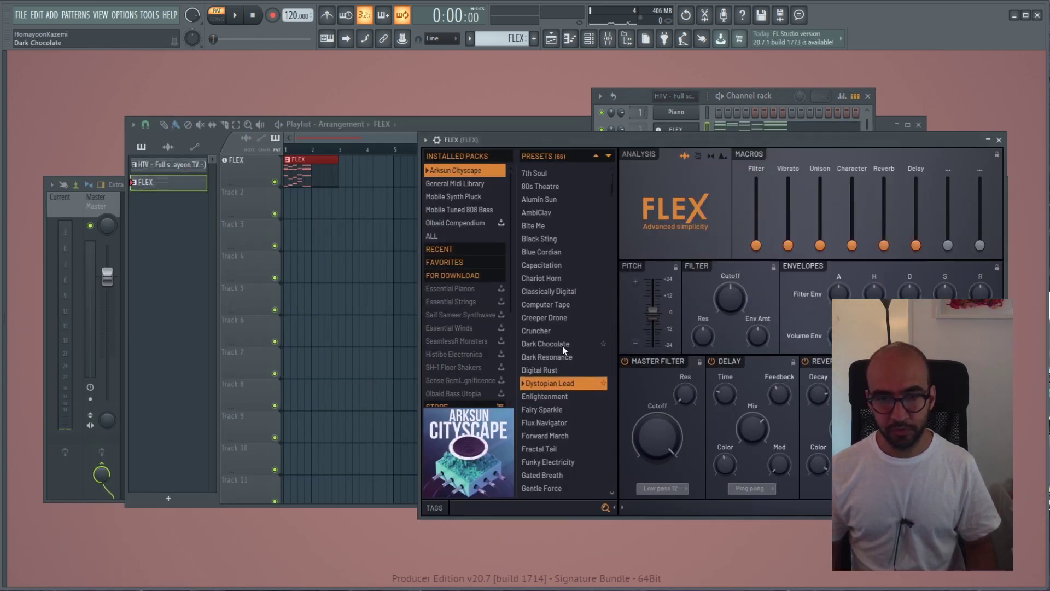
{"action": "scroll", "coordinate": [566, 336], "scroll_direction": "down", "scroll_amount": 6}
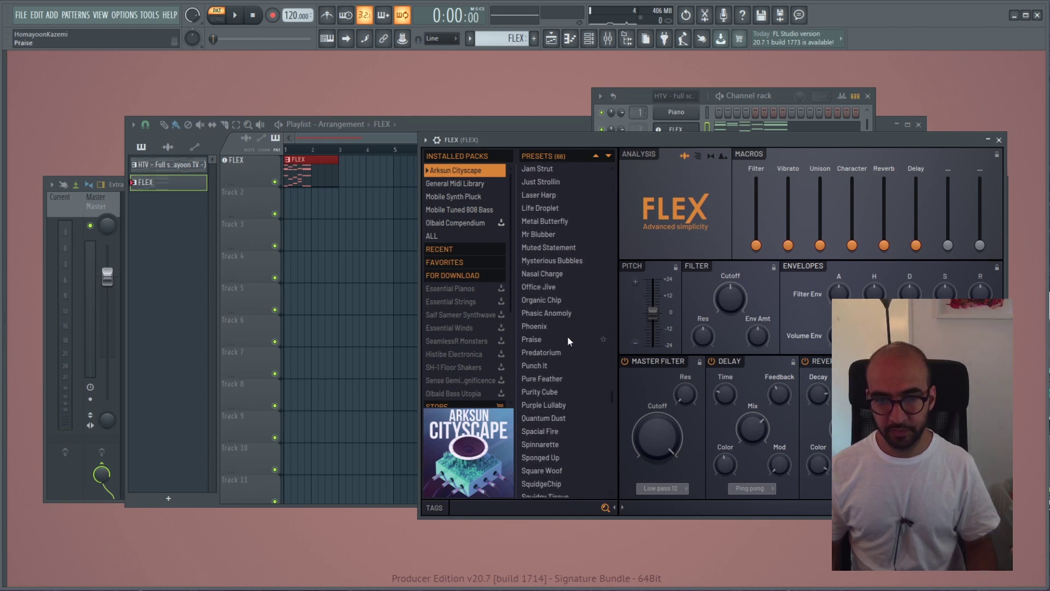
{"action": "left_click", "coordinate": [552, 291]}
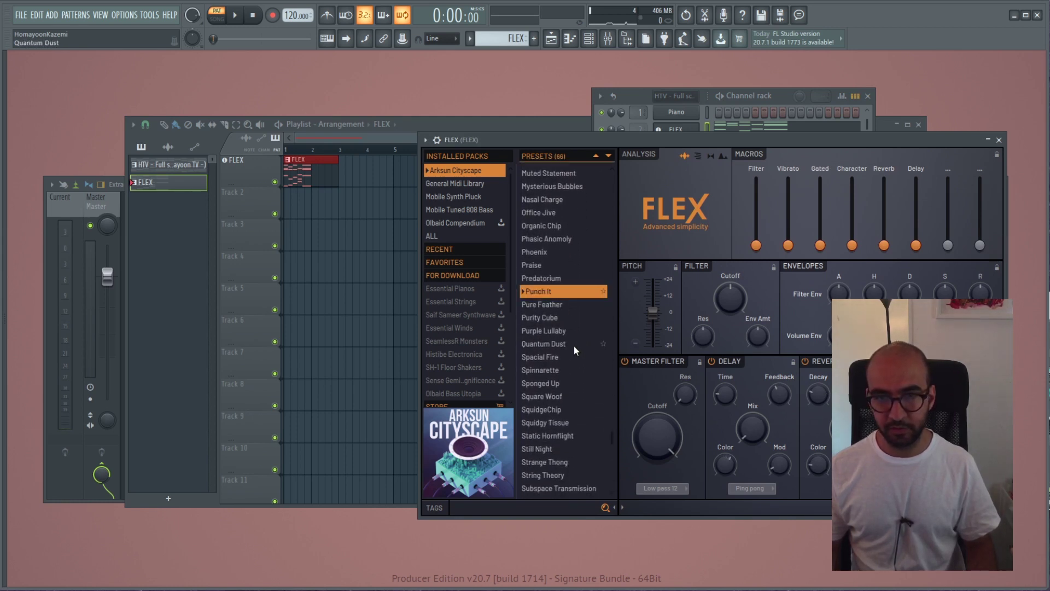
{"action": "left_click", "coordinate": [675, 131]}
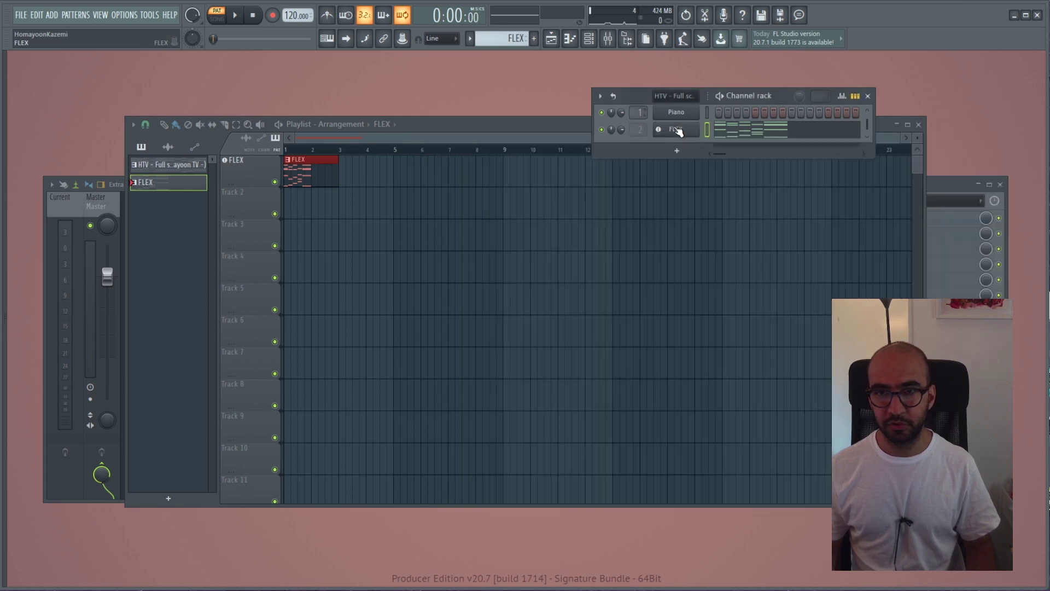
- Reopen the FLEX piano roll and play the compressed phrase with the new preset
{"action": "left_click", "coordinate": [675, 130]}
{"action": "right_click", "coordinate": [690, 135]}
{"action": "left_click", "coordinate": [722, 130]}
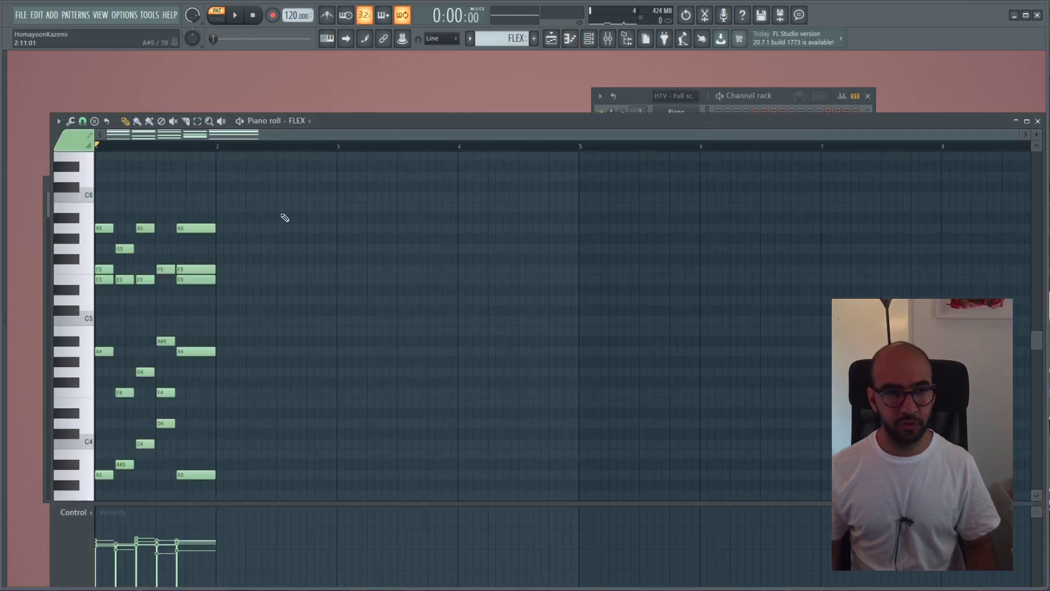
{"action": "scroll", "coordinate": [410, 284], "scroll_direction": "down", "scroll_amount": 2}
{"action": "key", "text": "space"}
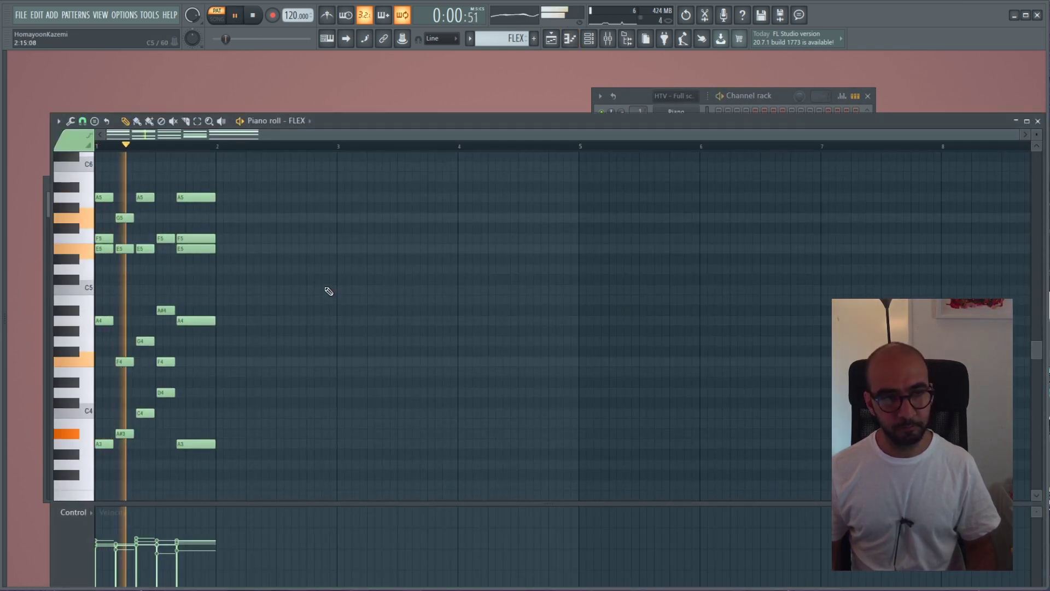
{"action": "key", "text": "space"}
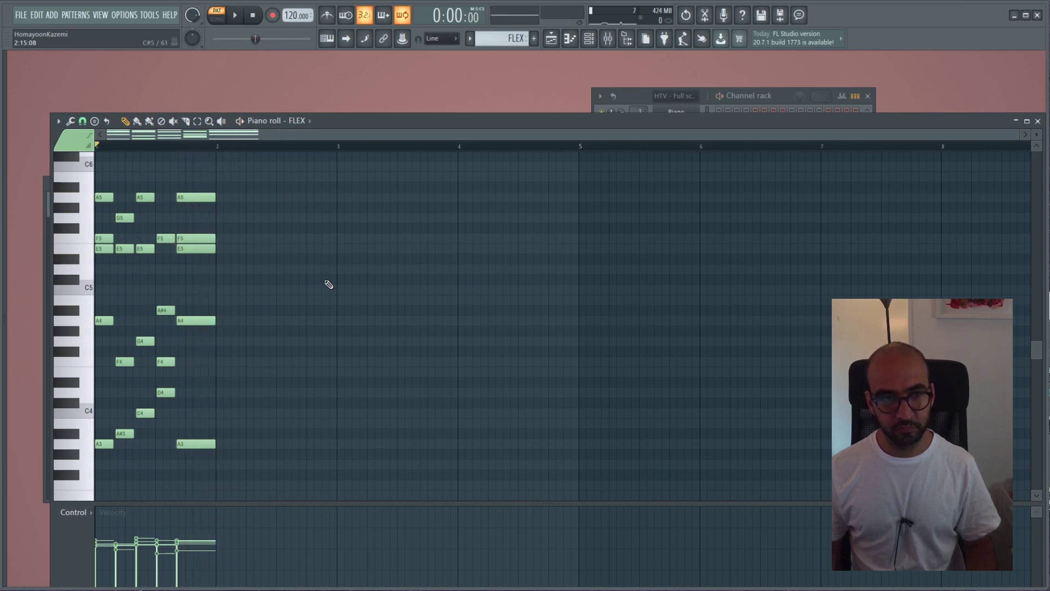
{"action": "key", "text": "space"}
{"action": "key", "text": "space"}
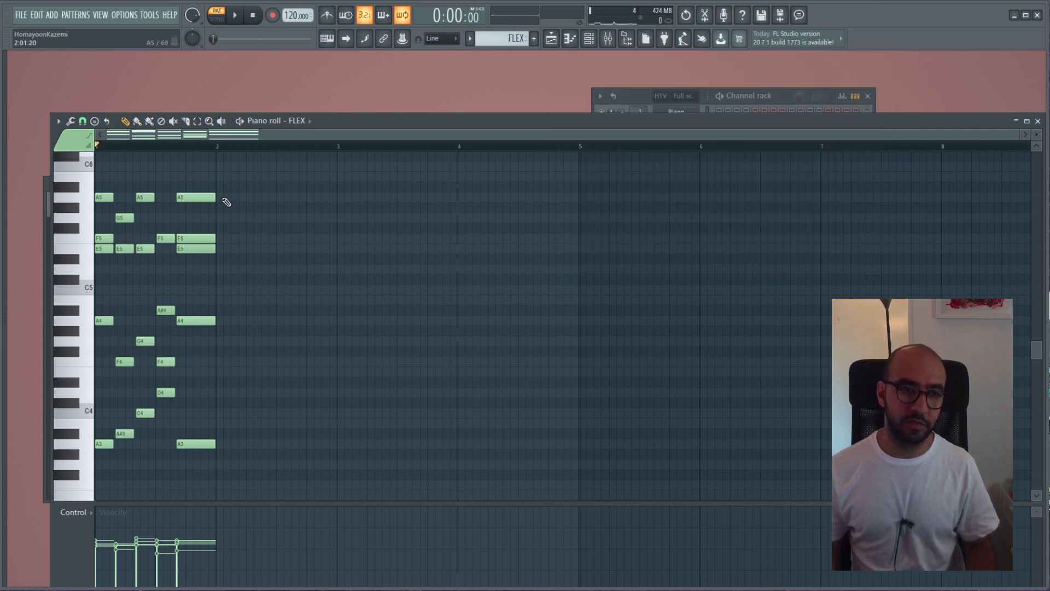
- Reduce the phrase to its first two chords, shortened and repeated to fill the first half of bar 1, and play it
{"action": "left_click_drag", "start_coordinate": [239, 183], "coordinate": [164, 480]}
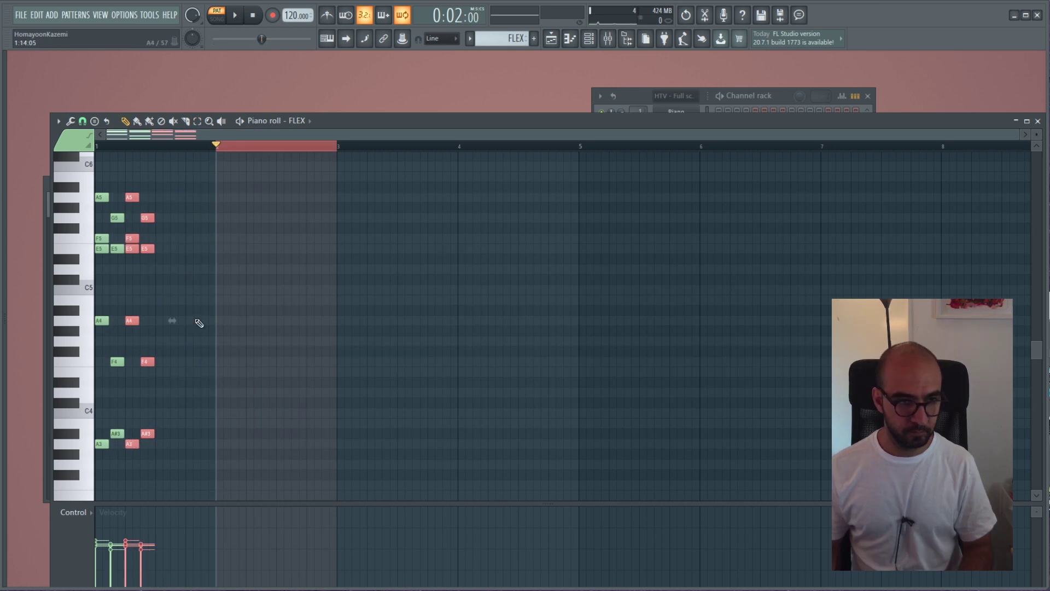
{"action": "left_click", "coordinate": [199, 323]}
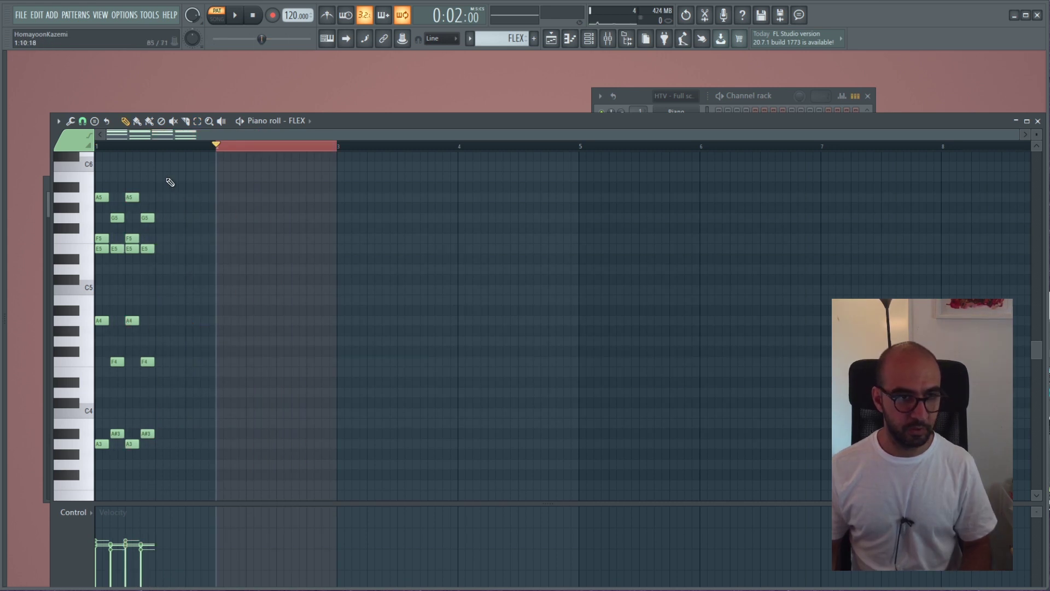
{"action": "key", "text": "space"}
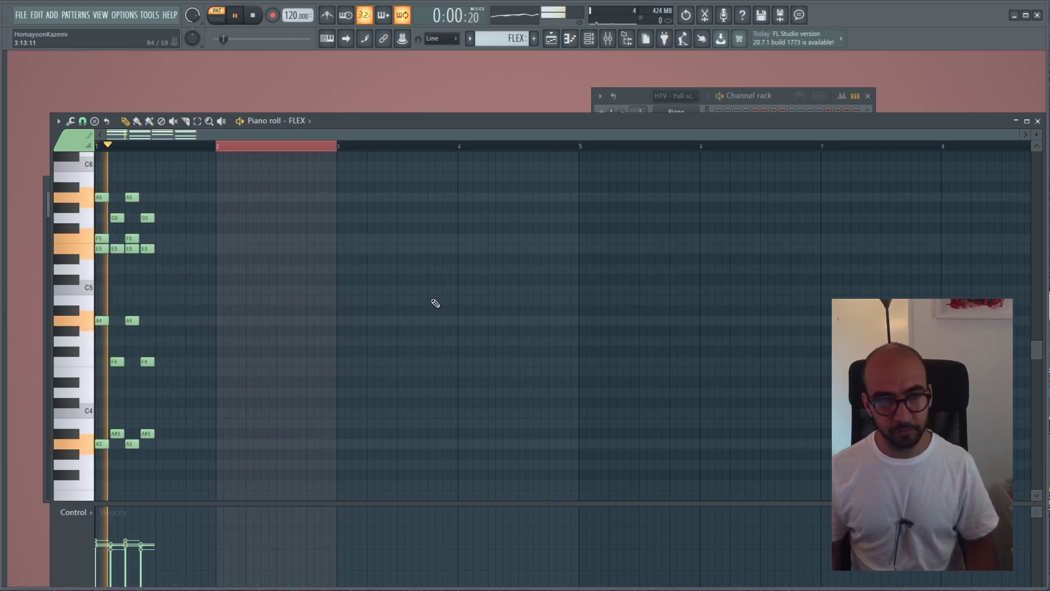
{"action": "key", "text": "space"}
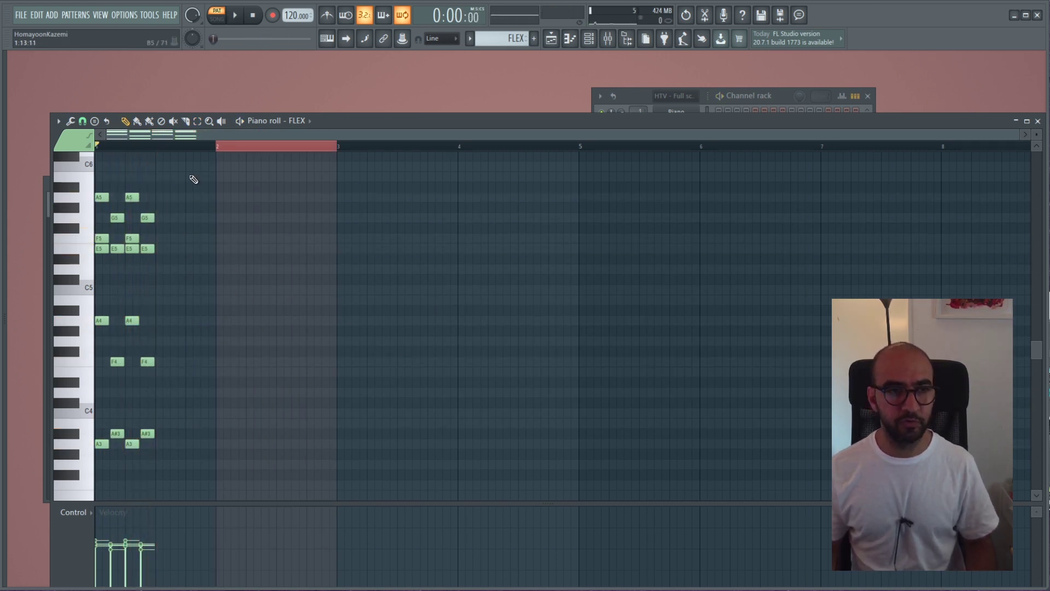
- Duplicate the four short chords into the second half of bar 1 and play the full bar
{"action": "left_click_drag", "start_coordinate": [191, 173], "coordinate": [87, 465]}
{"action": "key", "text": "ctrl+b"}
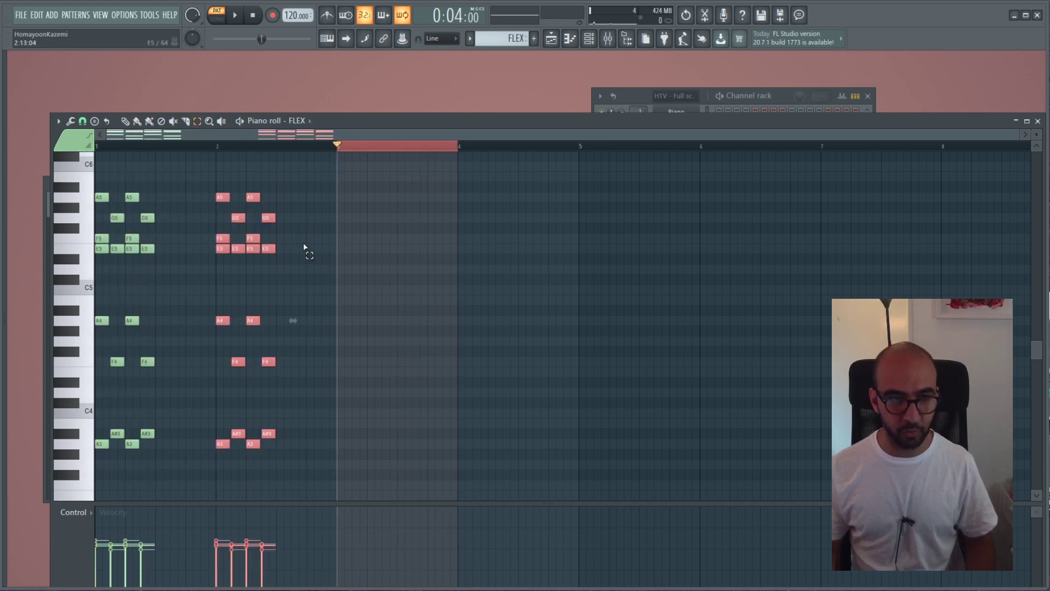
{"action": "left_click_drag", "start_coordinate": [221, 198], "coordinate": [161, 198]}
{"action": "left_click", "coordinate": [305, 241]}
{"action": "key", "text": "space"}
{"action": "key", "text": "space"}
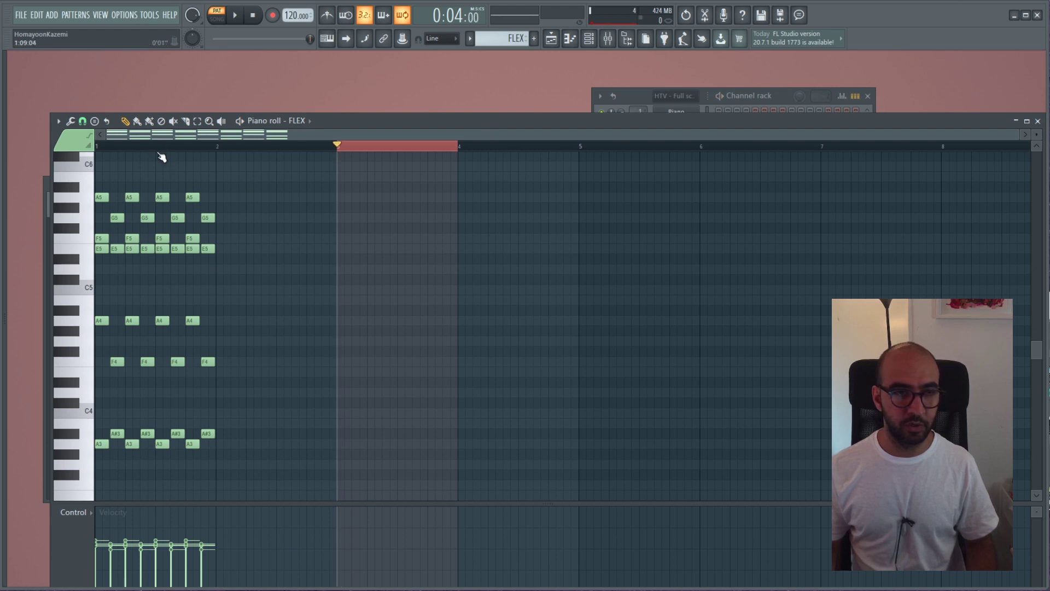
{"action": "key", "text": "space"}
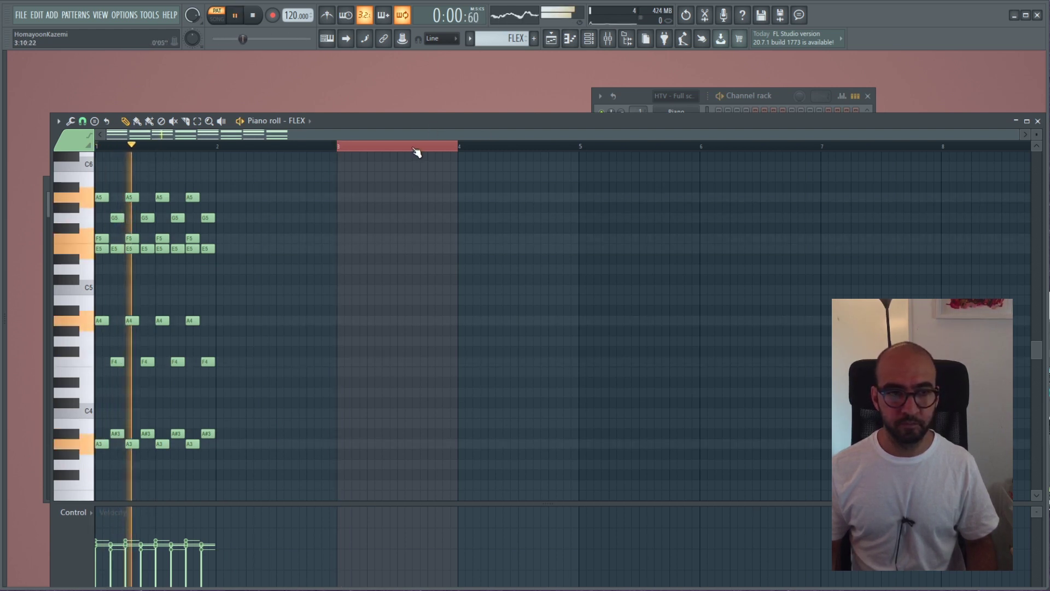
{"action": "key", "text": "space"}
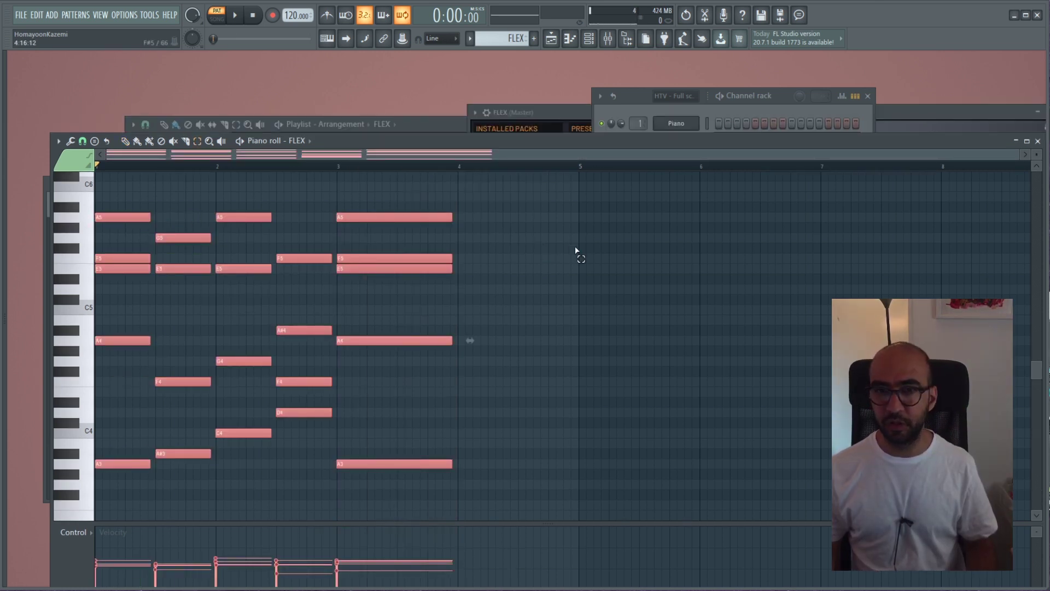
- Open the Arpeggiator on the three-bar FLEX notes and set its range to 2
{"action": "left_click", "coordinate": [634, 103]}
{"action": "left_click", "coordinate": [677, 142]}
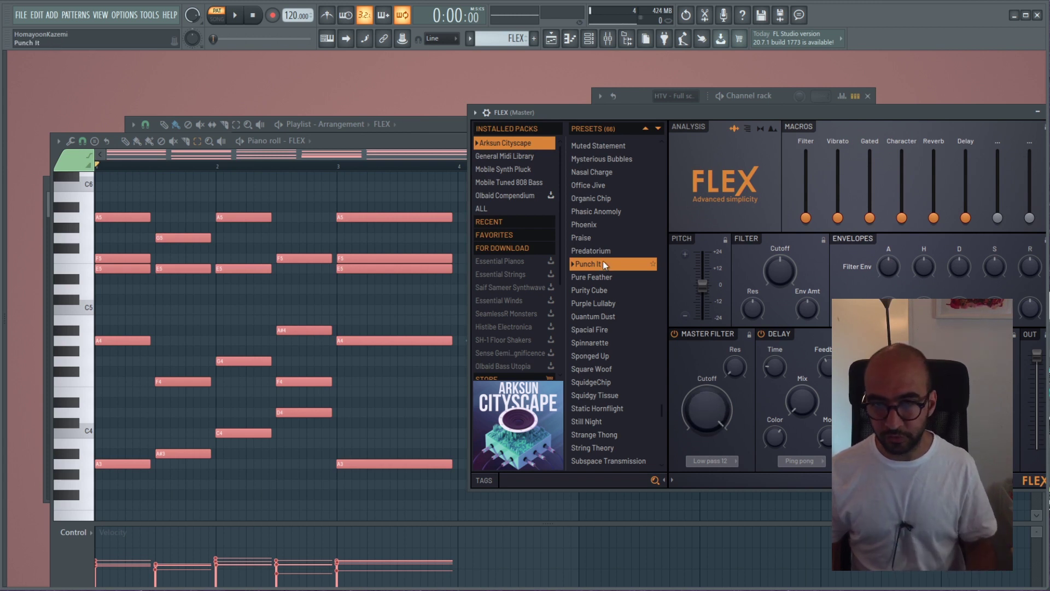
{"action": "left_click", "coordinate": [60, 141]}
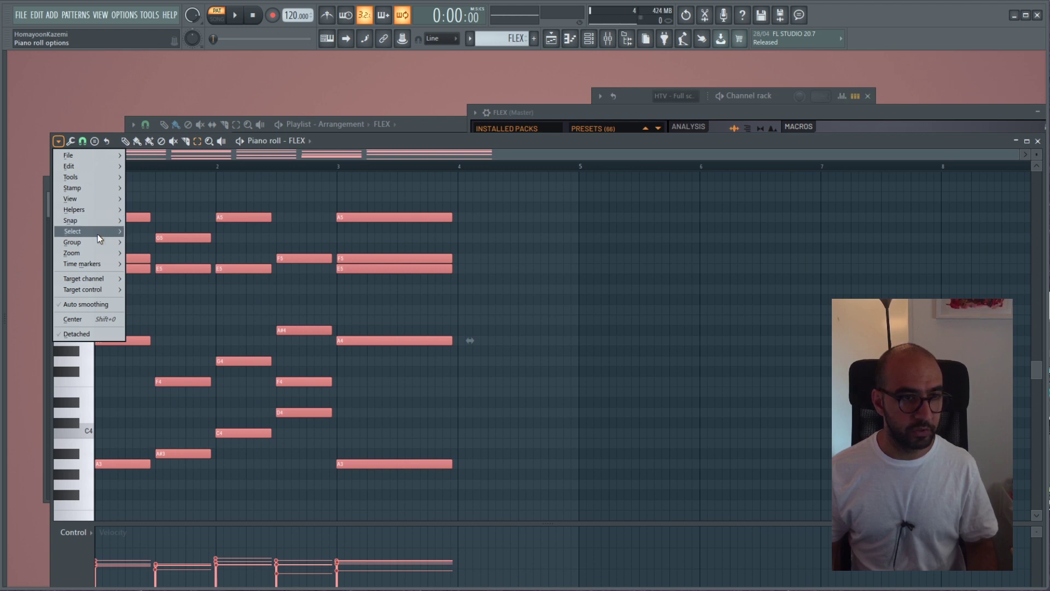
{"action": "mouse_move", "coordinate": [82, 176]}
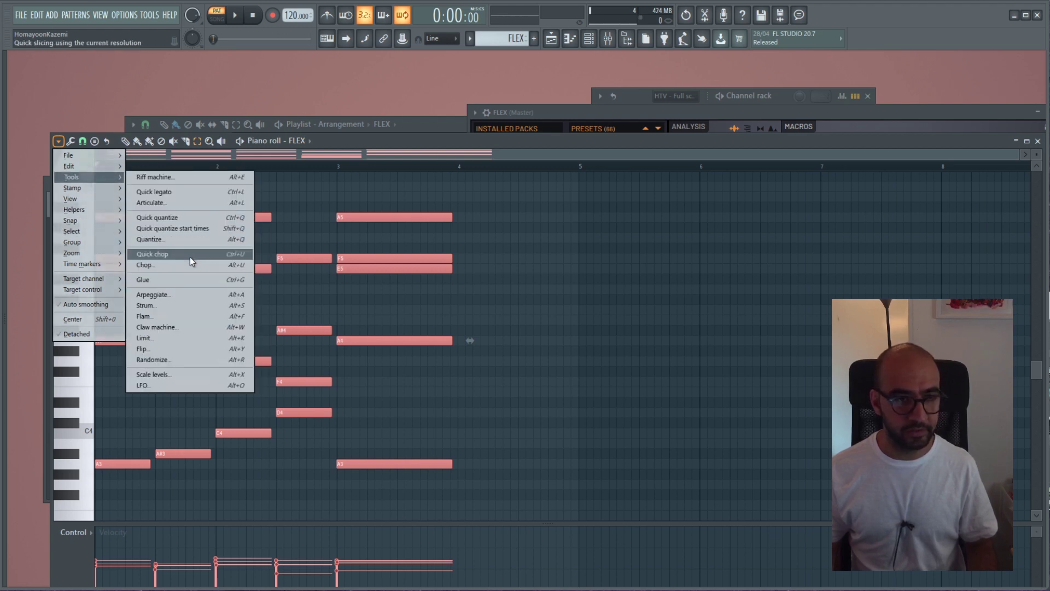
{"action": "left_click", "coordinate": [194, 296]}
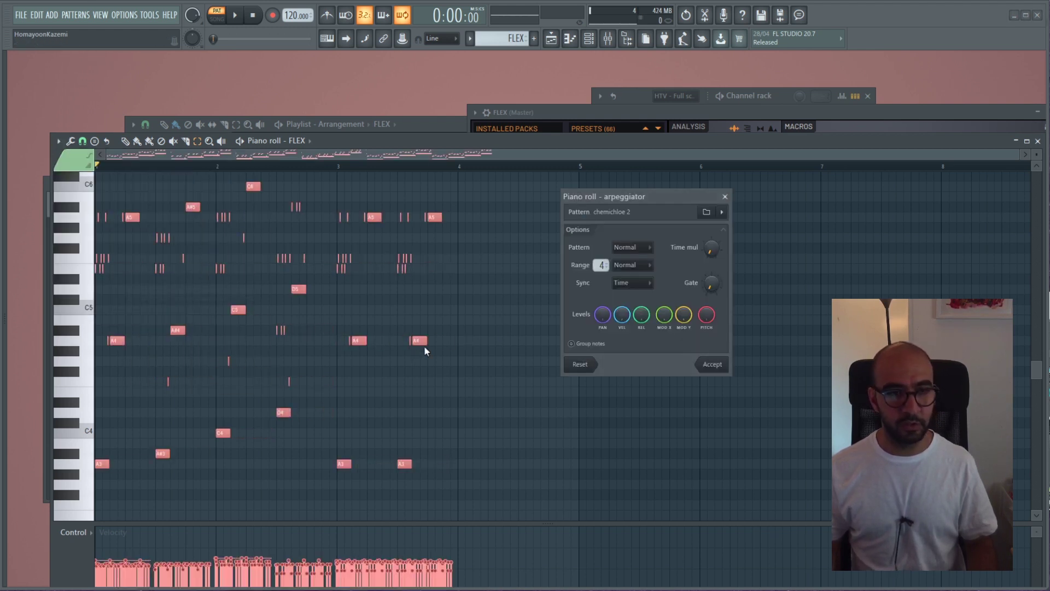
{"action": "left_click_drag", "start_coordinate": [601, 265], "coordinate": [470, 279]}
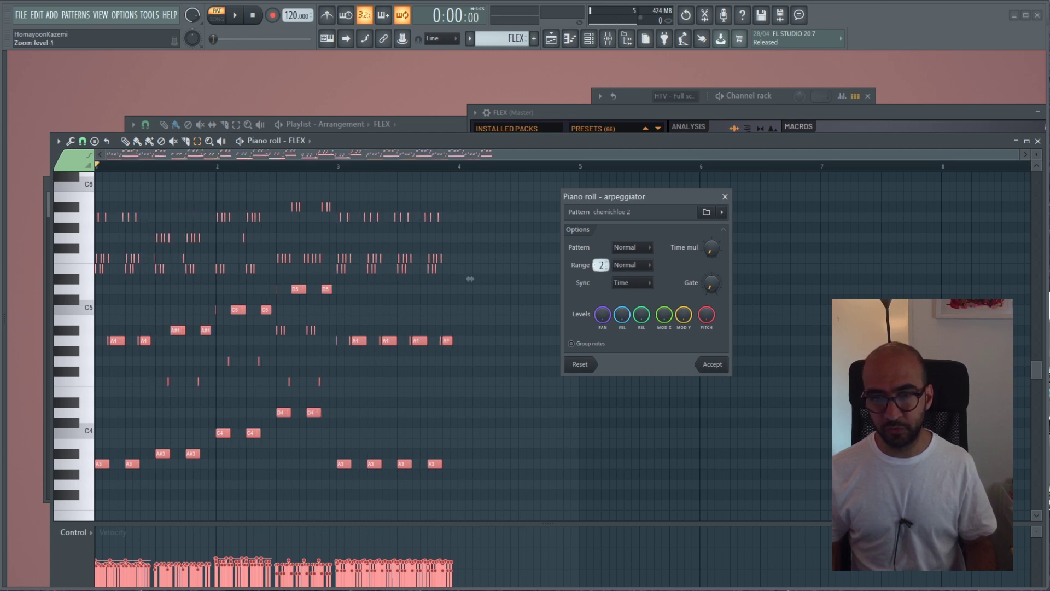
- Load the Simple pattern from the 2 notes folder into the Arpeggiator and play the result
{"action": "left_click", "coordinate": [706, 211]}
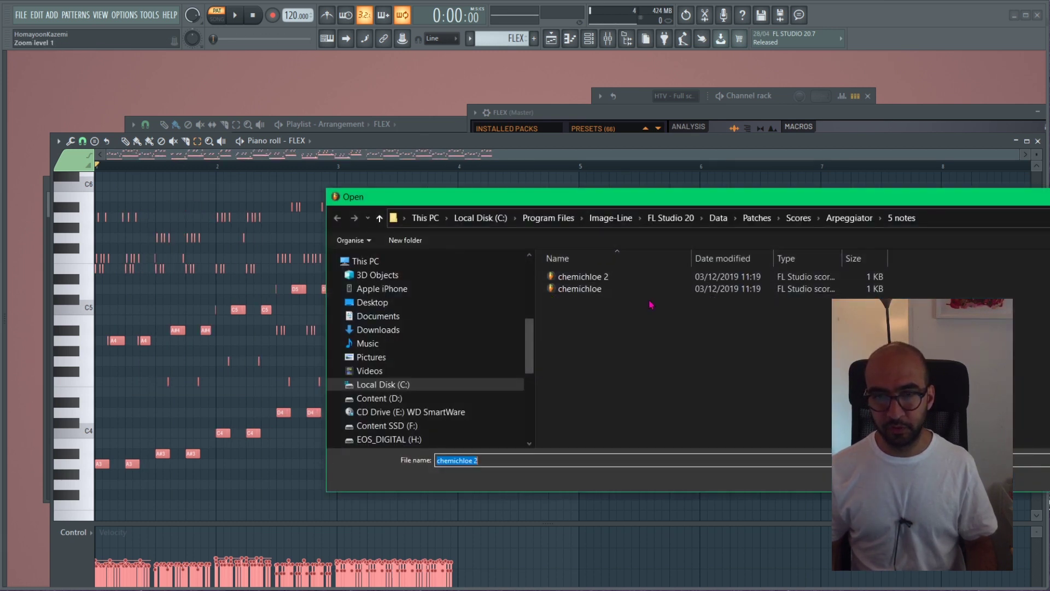
{"action": "left_click", "coordinate": [854, 218]}
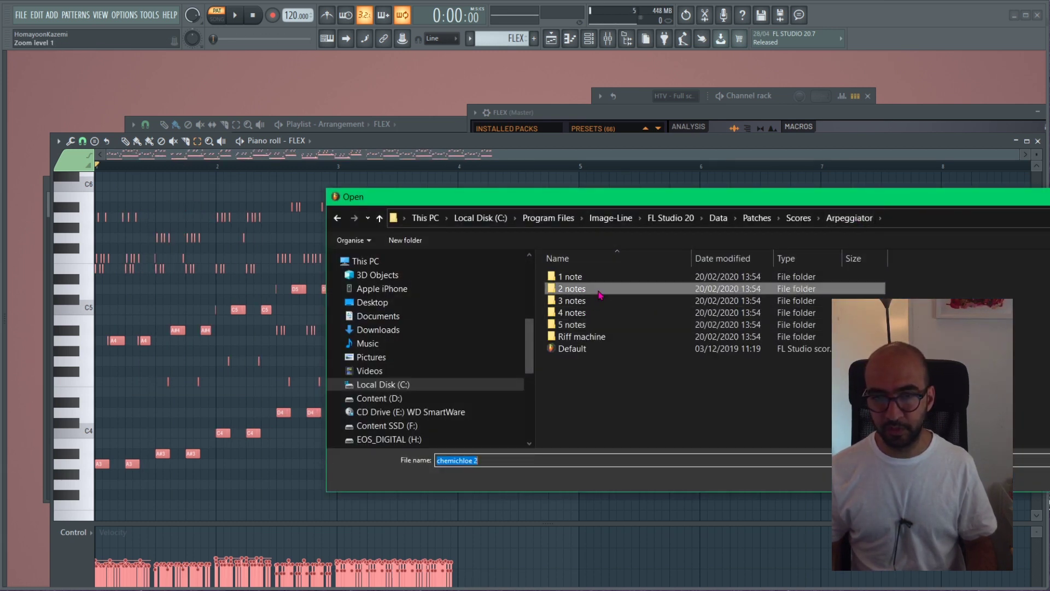
{"action": "double_click", "coordinate": [596, 290]}
{"action": "left_click", "coordinate": [592, 279]}
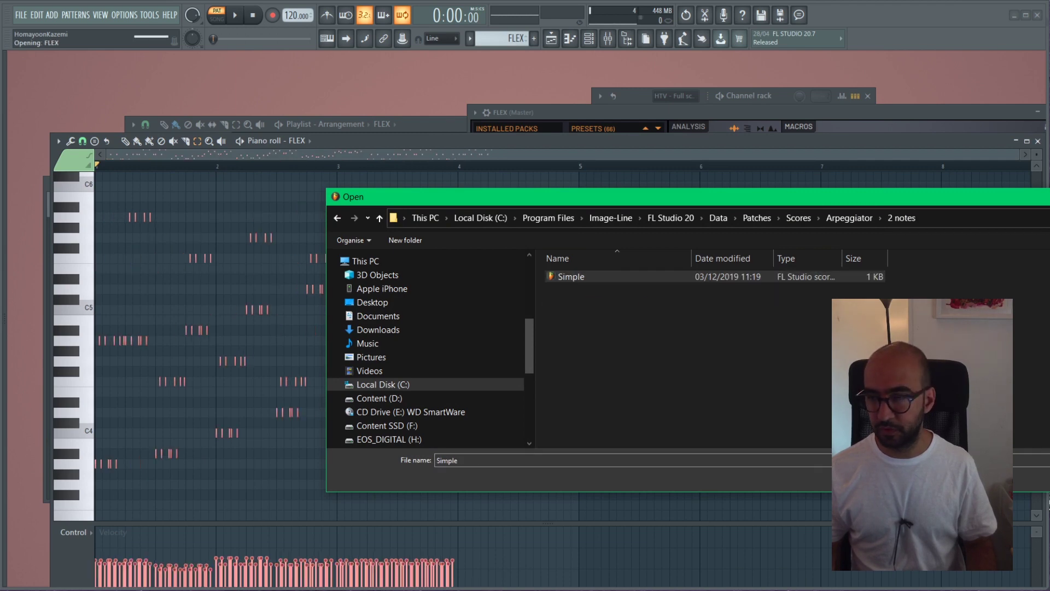
{"action": "key", "text": "Return"}
{"action": "key", "text": "space"}
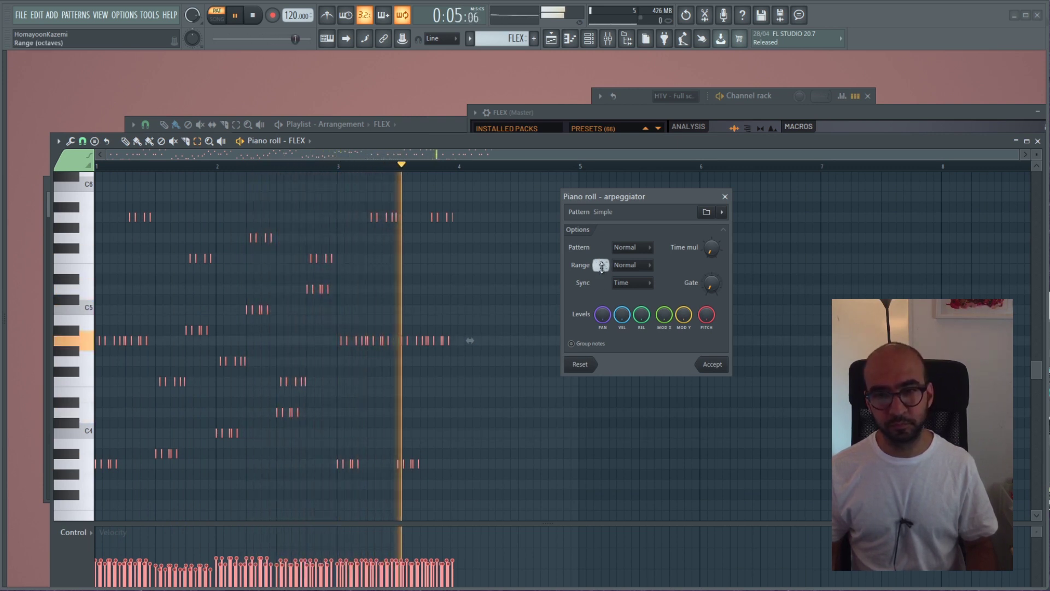
{"action": "key", "text": "space"}
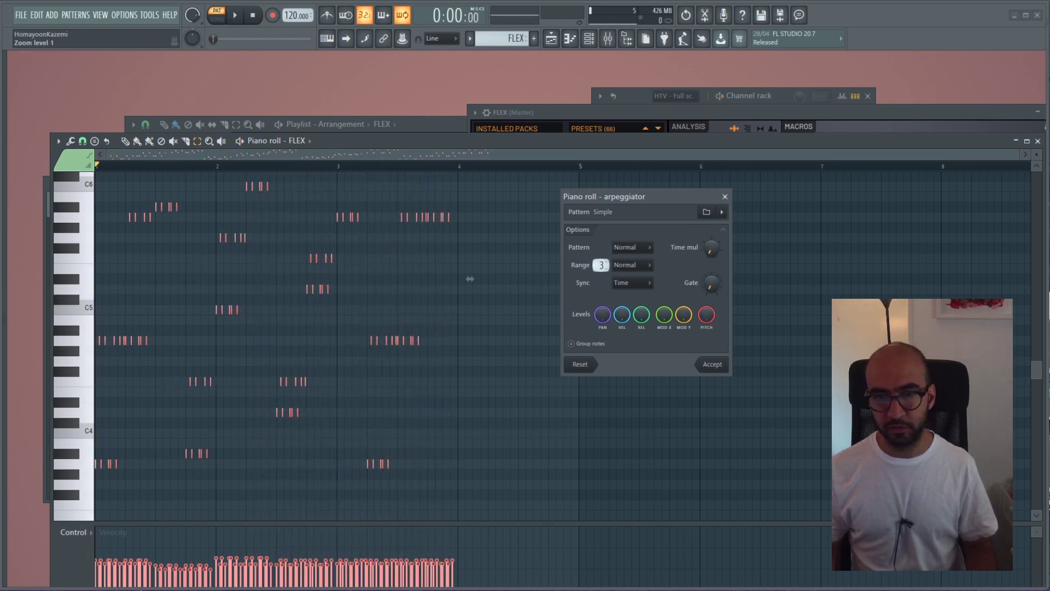
- Set the Arpeggiator's range to 3 and play the phrase
{"action": "scroll", "coordinate": [600, 266], "scroll_direction": "up", "scroll_amount": 1}
{"action": "key", "text": "space"}
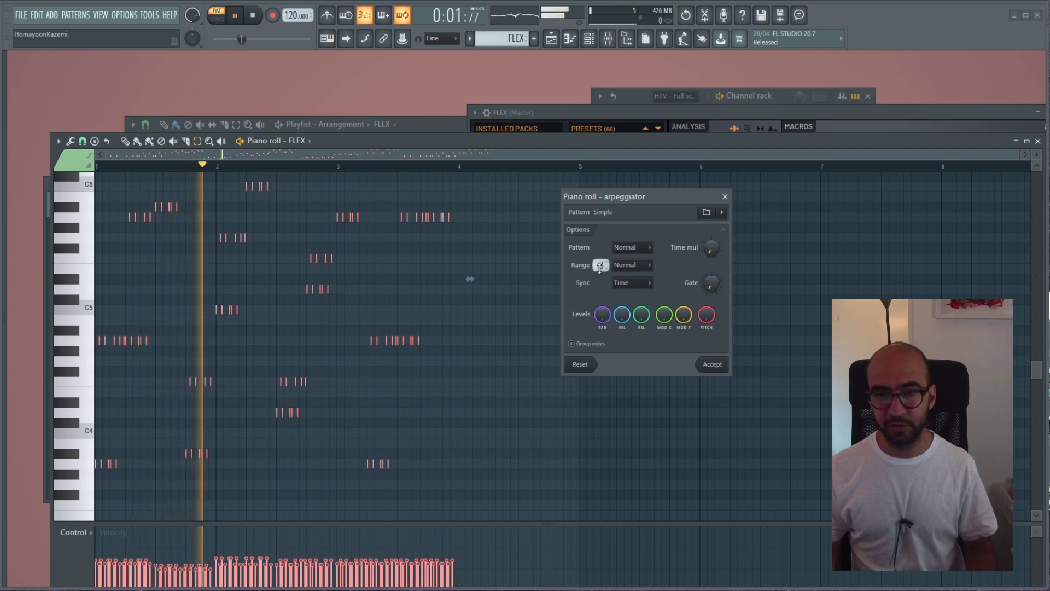
{"action": "key", "text": "space"}
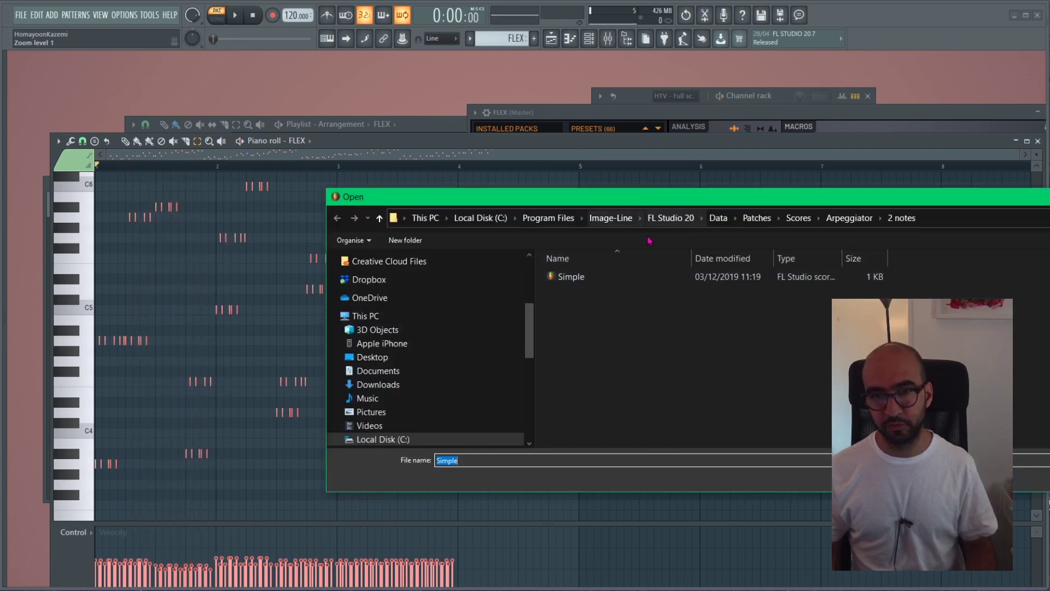
- Browse the other arpeggio folders and load the chemichloe pattern from the 4 notes folder
{"action": "left_click", "coordinate": [853, 217]}
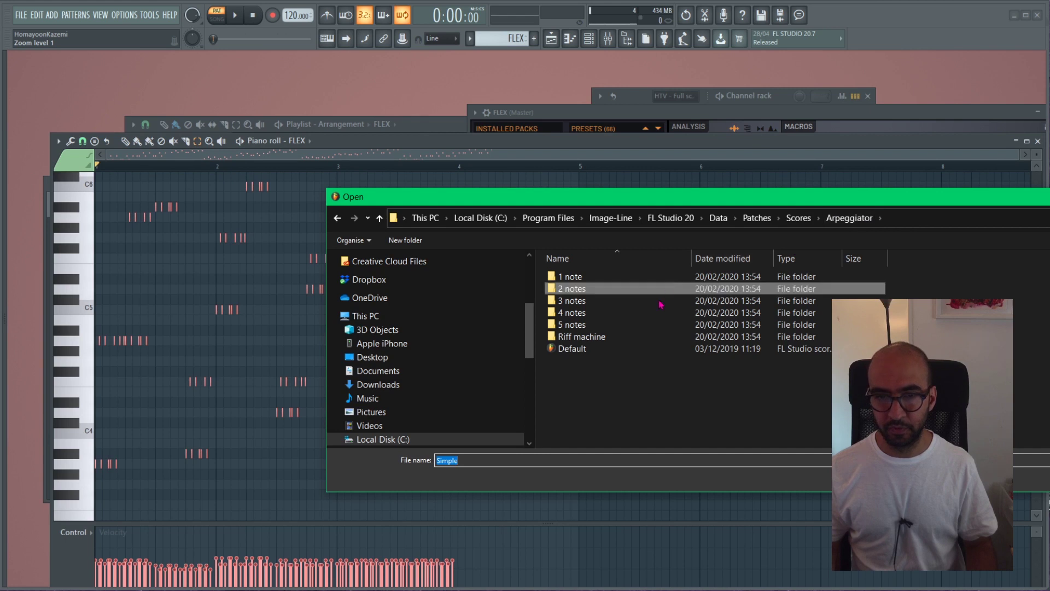
{"action": "double_click", "coordinate": [625, 337]}
{"action": "key", "text": "BackSpace"}
{"action": "double_click", "coordinate": [601, 313]}
{"action": "key", "text": "BackSpace"}
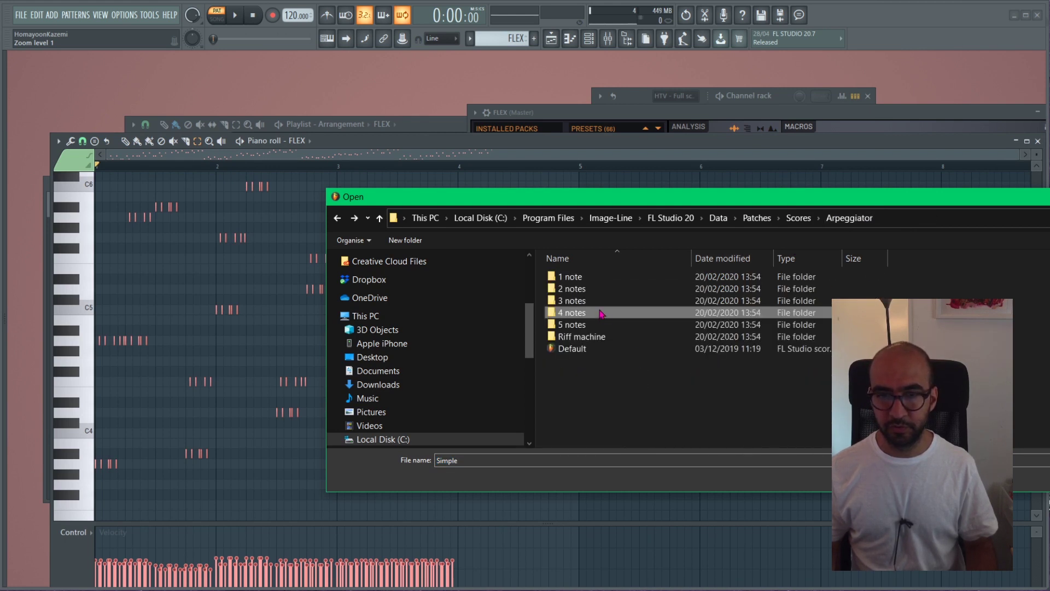
{"action": "double_click", "coordinate": [602, 312]}
{"action": "left_click", "coordinate": [575, 277]}
{"action": "double_click", "coordinate": [574, 276]}
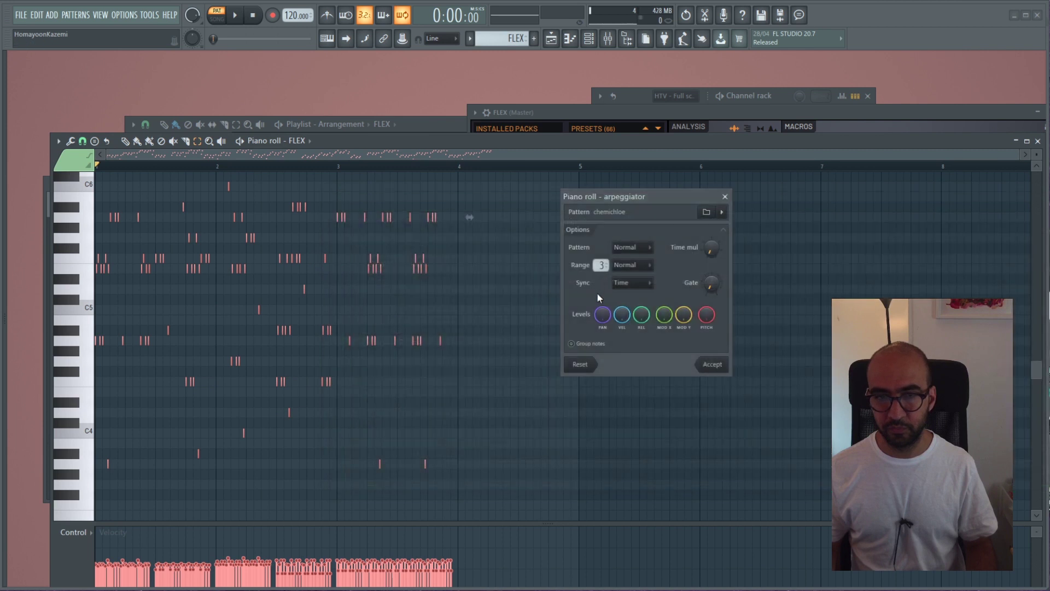
- Play the arpeggiated phrase, then close the Arpeggiator without applying it
{"action": "key", "text": "space"}
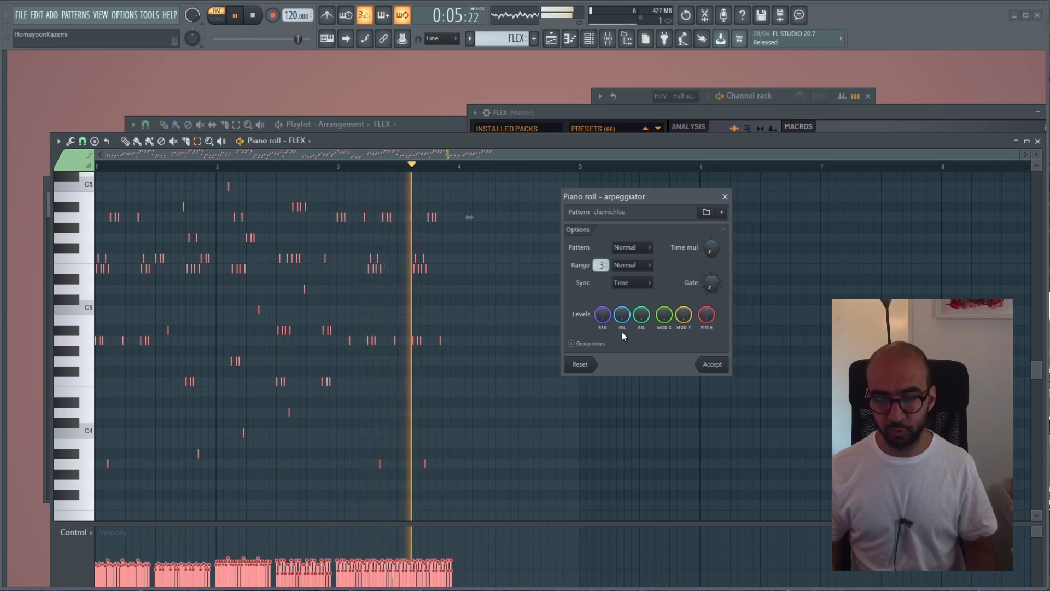
{"action": "key", "text": "space"}
{"action": "left_click", "coordinate": [725, 198]}
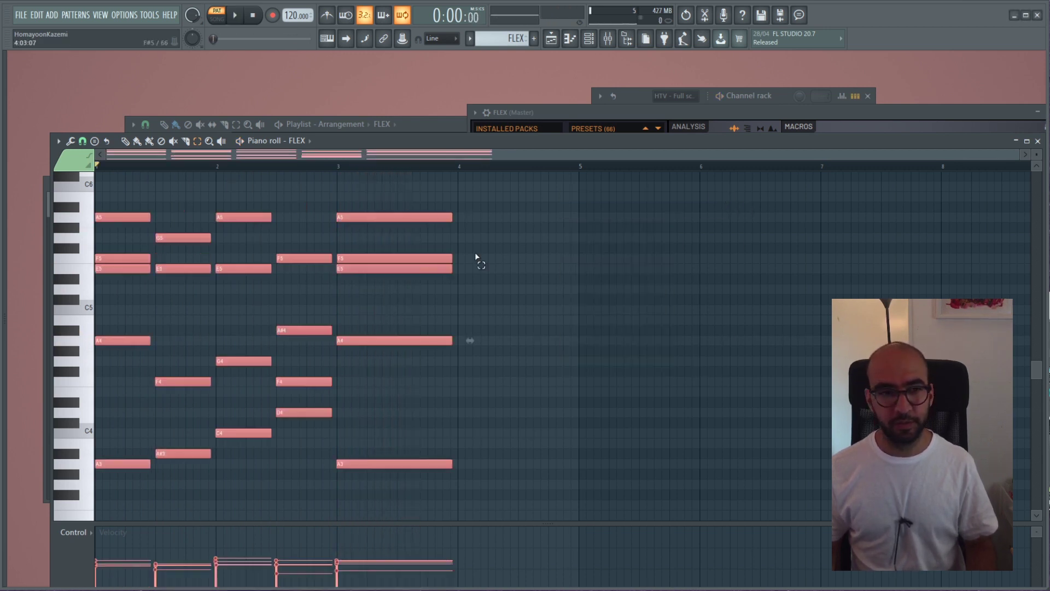
{"action": "scroll", "coordinate": [509, 247], "scroll_direction": "up", "scroll_amount": 1}
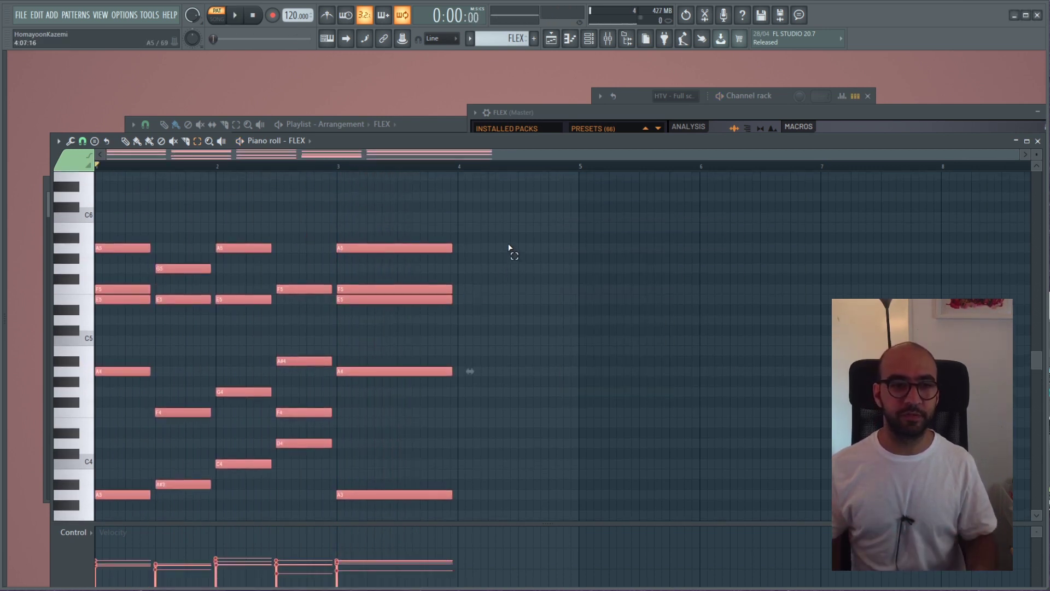
{"action": "scroll", "coordinate": [509, 247], "scroll_direction": "down", "scroll_amount": 1}
{"action": "scroll", "coordinate": [509, 248], "scroll_direction": "up", "scroll_amount": 3}
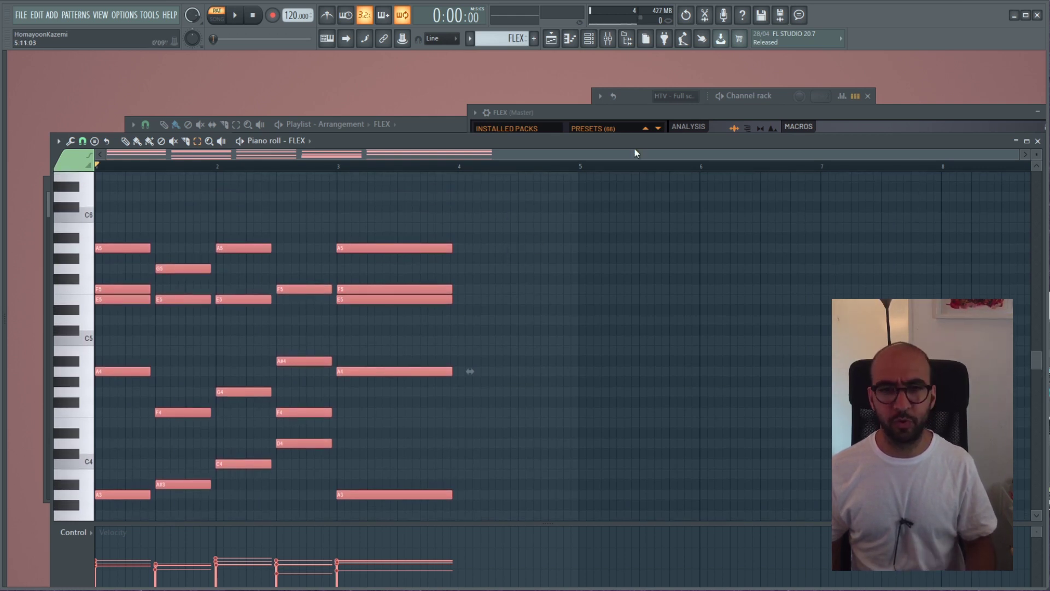
{"action": "left_click", "coordinate": [603, 113]}
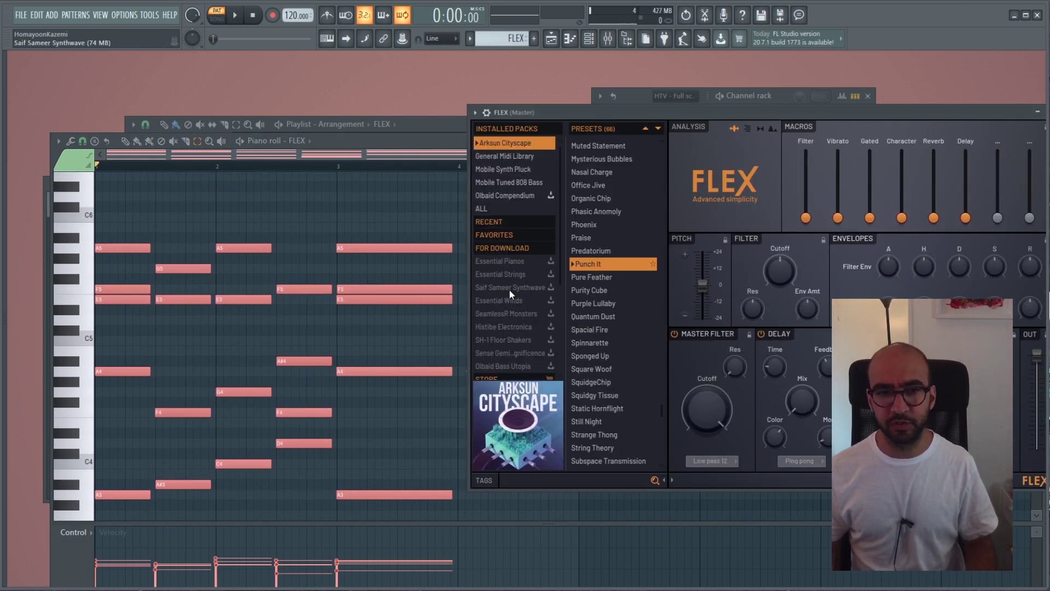
{"action": "scroll", "coordinate": [603, 321], "scroll_direction": "down", "scroll_amount": 4}
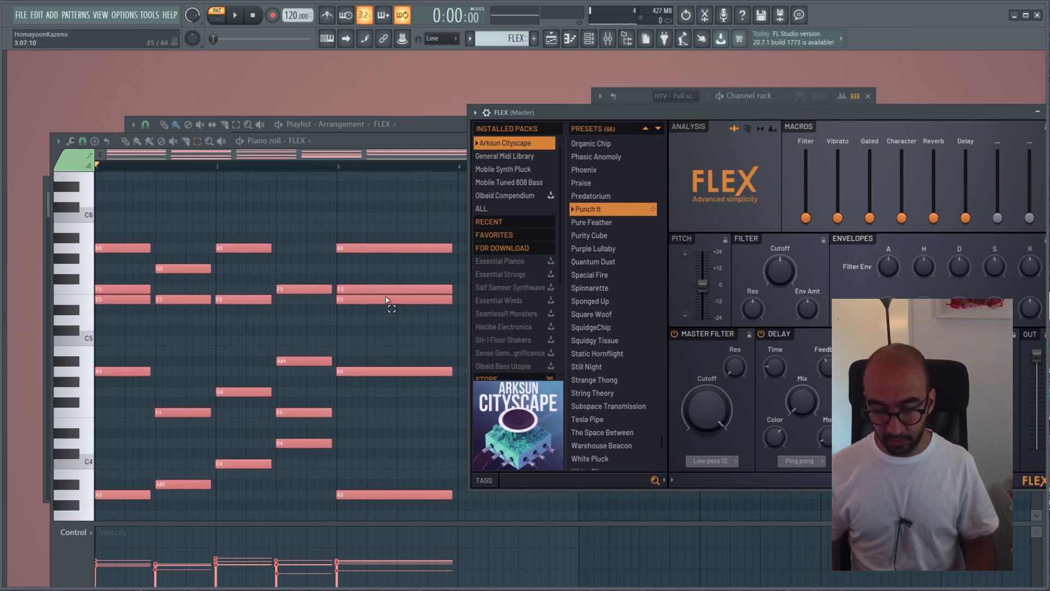
{"action": "left_click", "coordinate": [334, 149]}
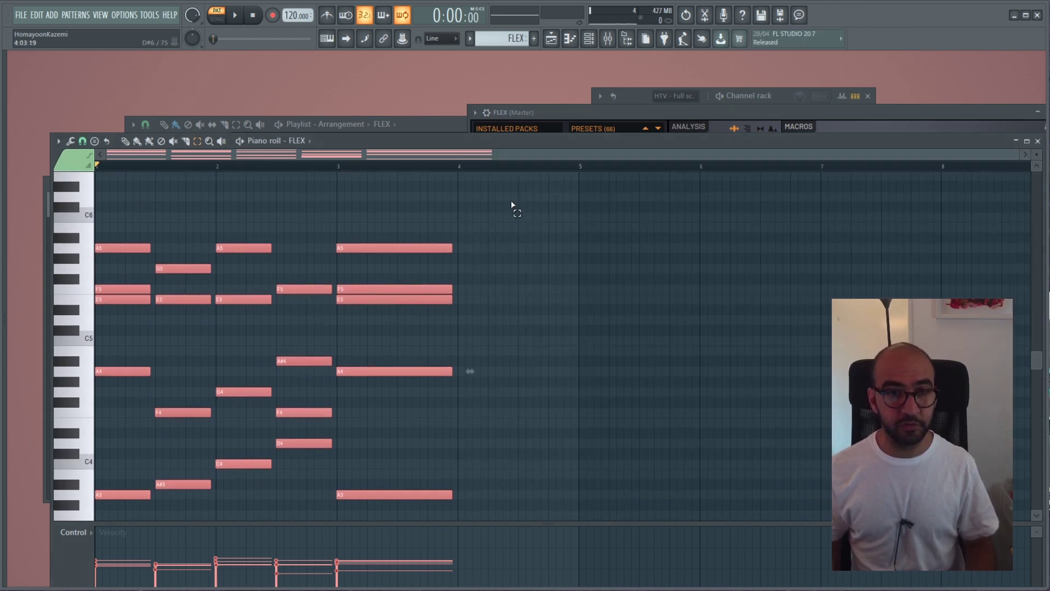
- Open the Chopper on the three-bar FLEX phrase and play the Stutter pattern while adjusting its time multiplier
{"action": "left_click", "coordinate": [58, 142]}
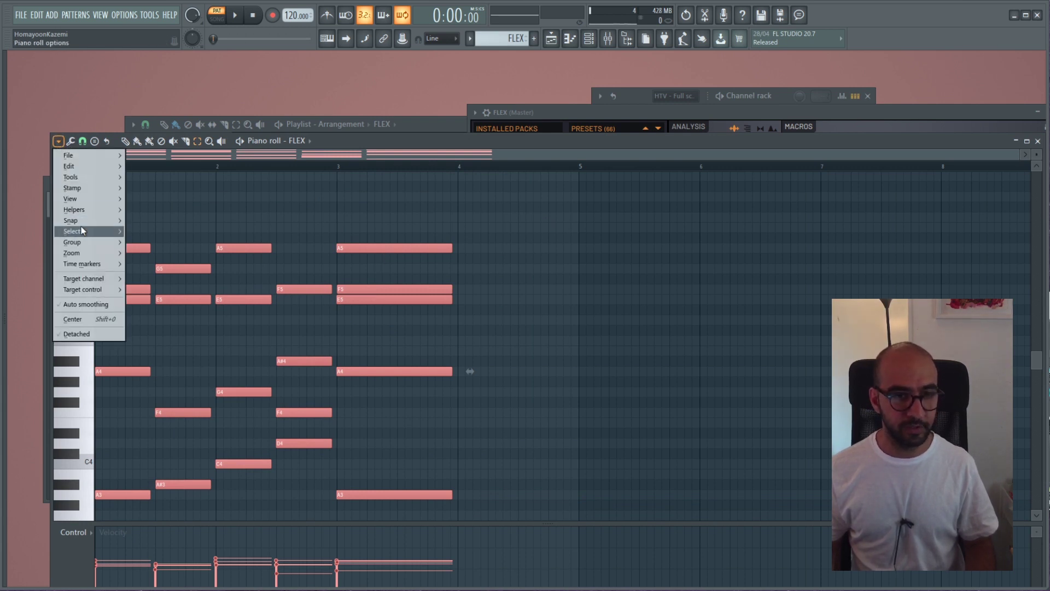
{"action": "mouse_move", "coordinate": [76, 221]}
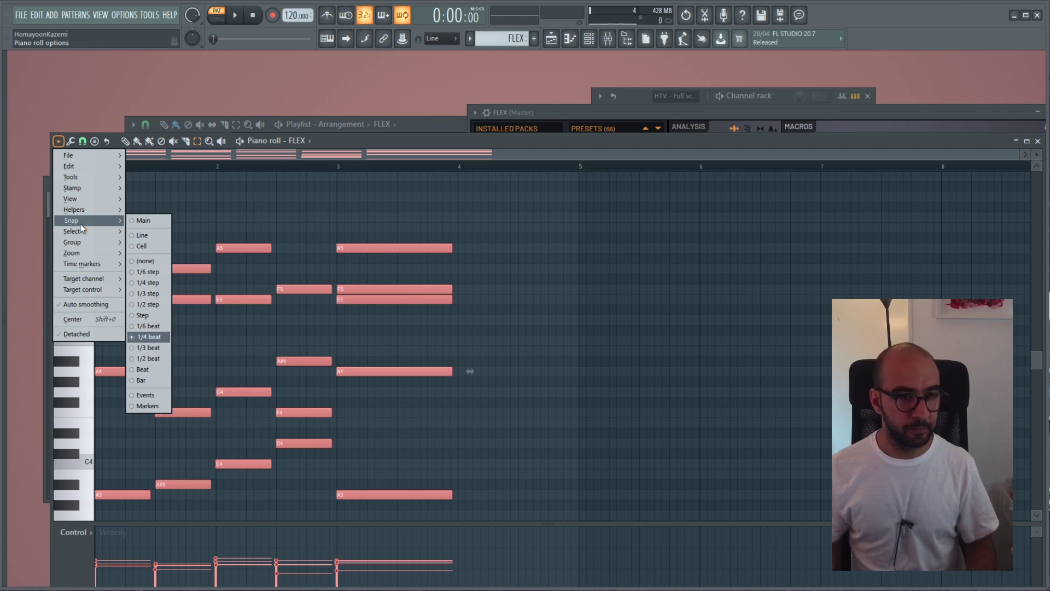
{"action": "mouse_move", "coordinate": [99, 182]}
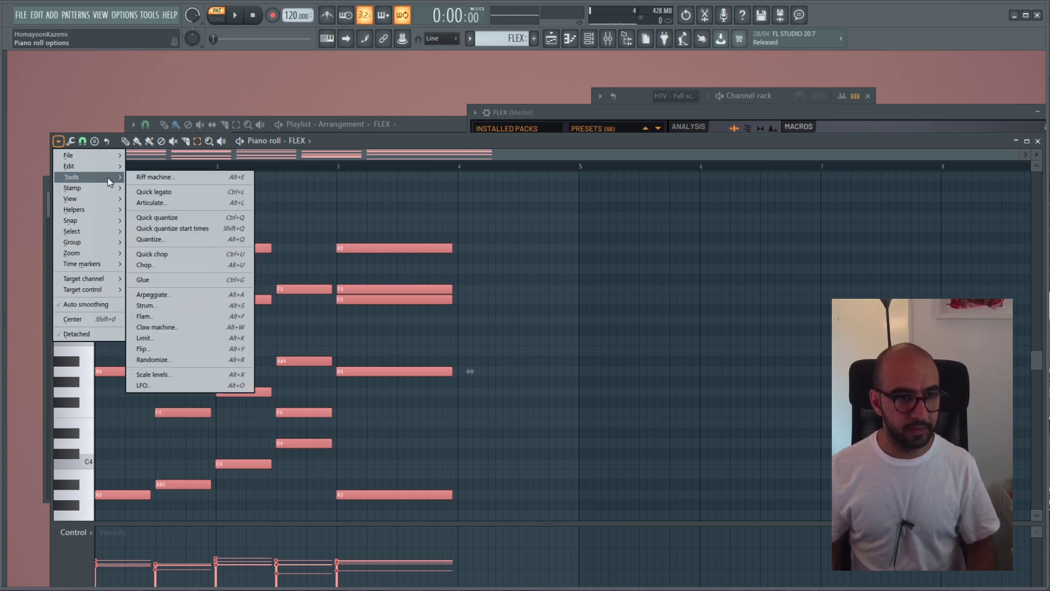
{"action": "left_click", "coordinate": [176, 262]}
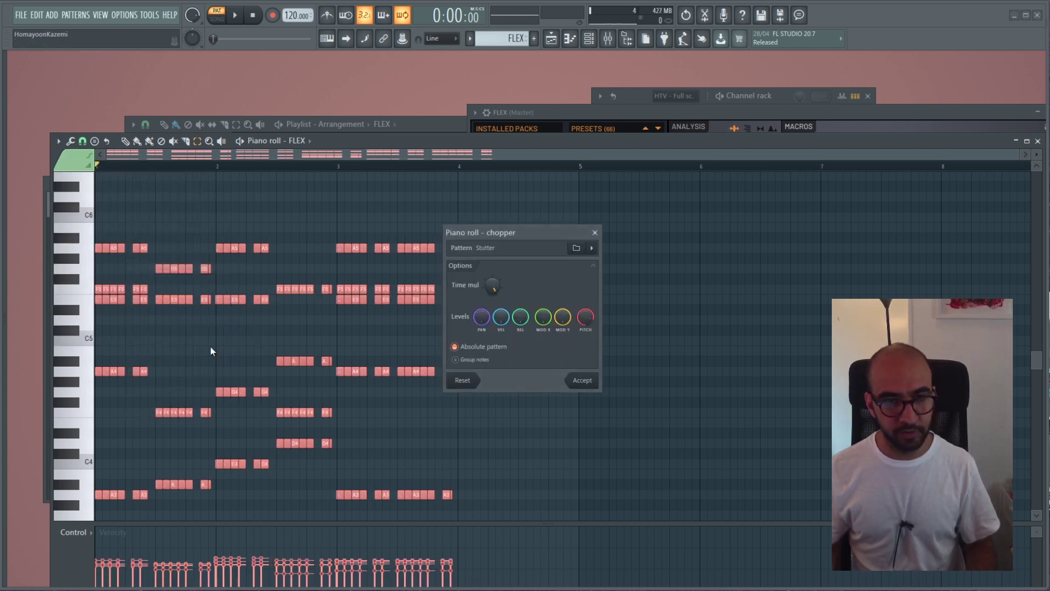
{"action": "key", "text": "space"}
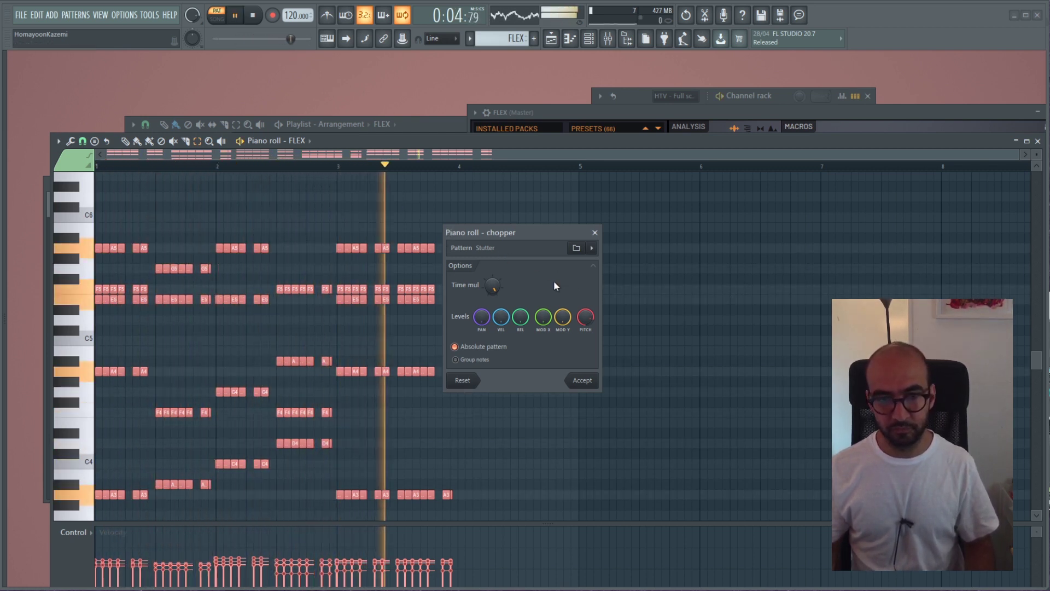
{"action": "mouse_move", "coordinate": [495, 285]}
{"action": "left_mouse_down"}
{"action": "mouse_move", "coordinate": [495, 265]}
{"action": "mouse_move", "coordinate": [494, 286]}
{"action": "mouse_move", "coordinate": [494, 276]}
{"action": "left_mouse_up"}
{"action": "key", "text": "space"}
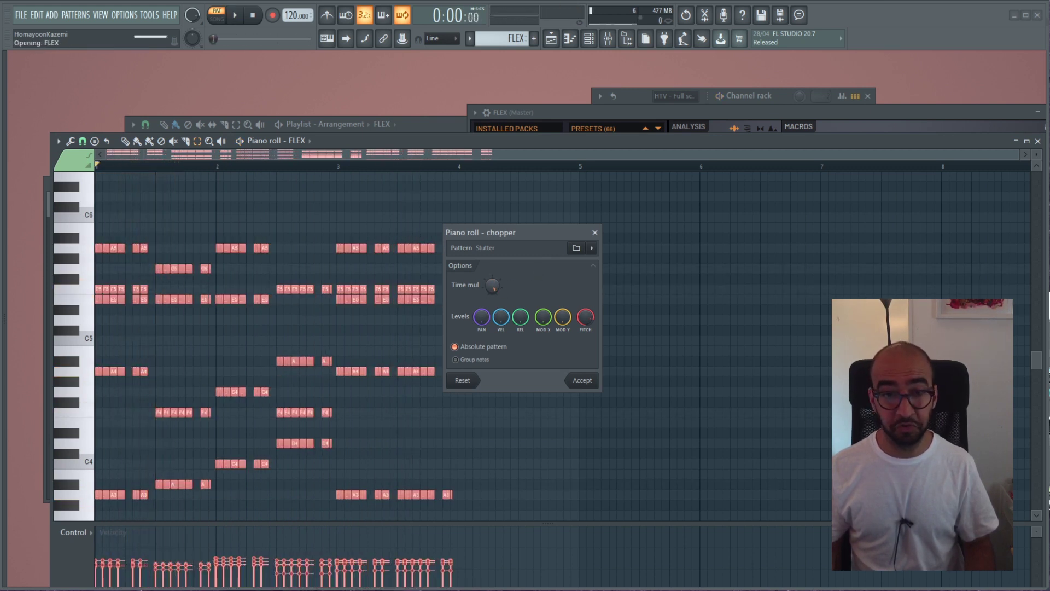
- Try the chemichloe pattern from the Melodies folder in the Chopper, then close it without applying
{"action": "left_click", "coordinate": [576, 248]}
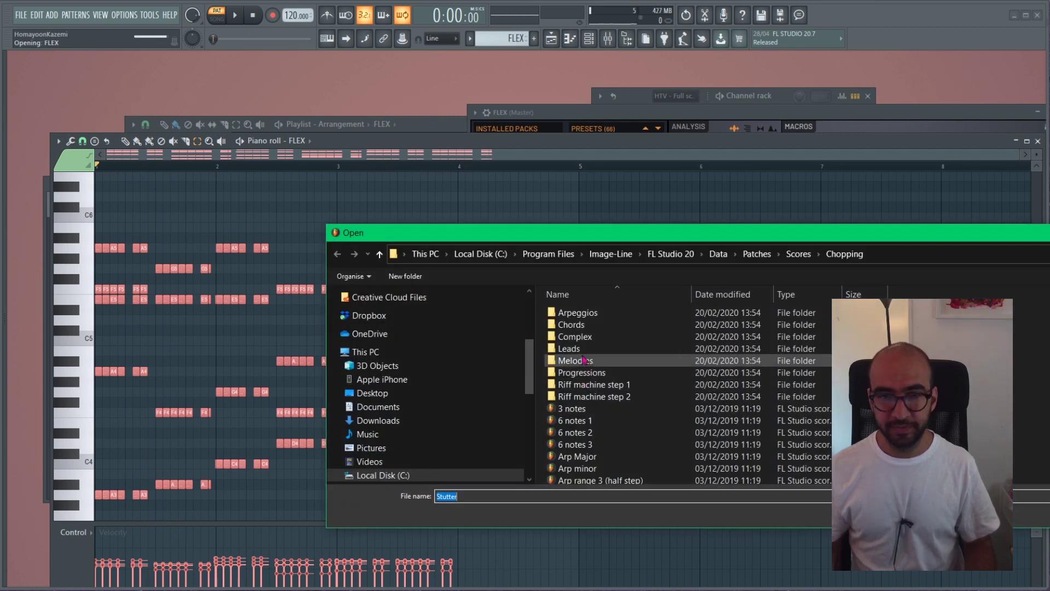
{"action": "double_click", "coordinate": [641, 362]}
{"action": "left_click", "coordinate": [613, 337]}
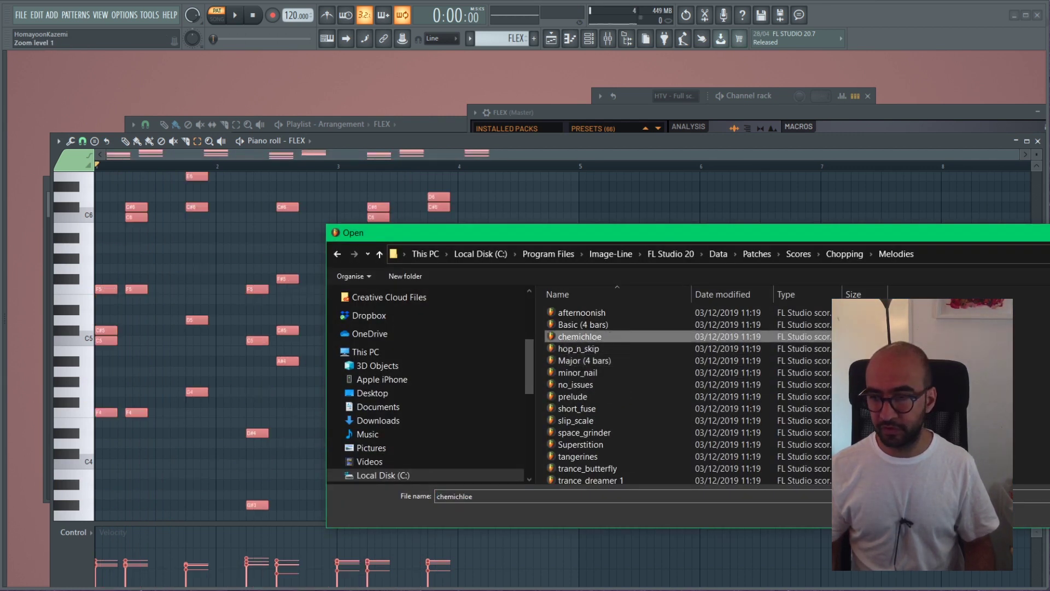
{"action": "key", "text": "Return"}
{"action": "key", "text": "space"}
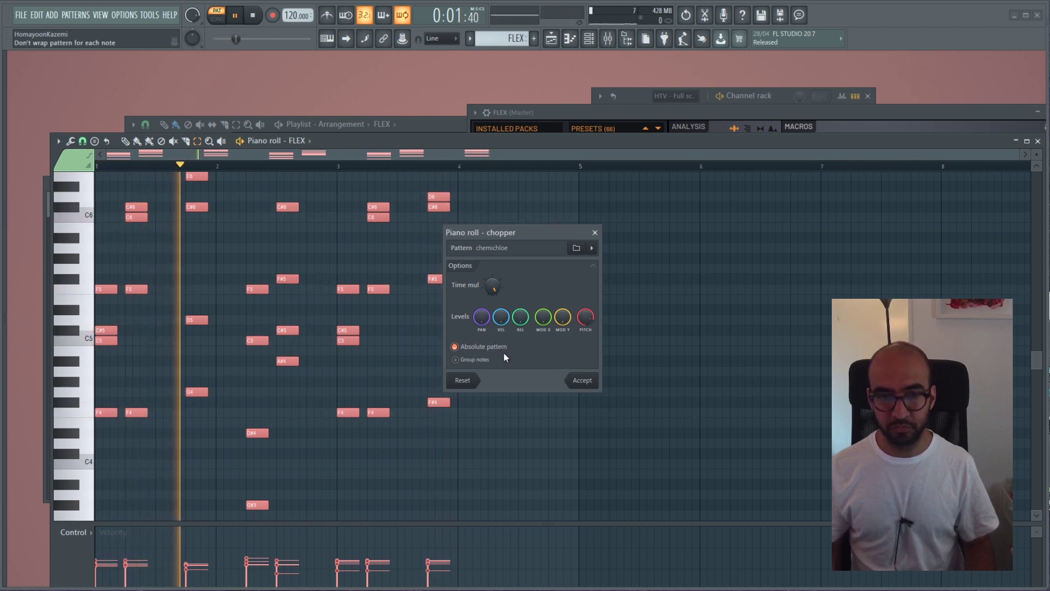
{"action": "key", "text": "space"}
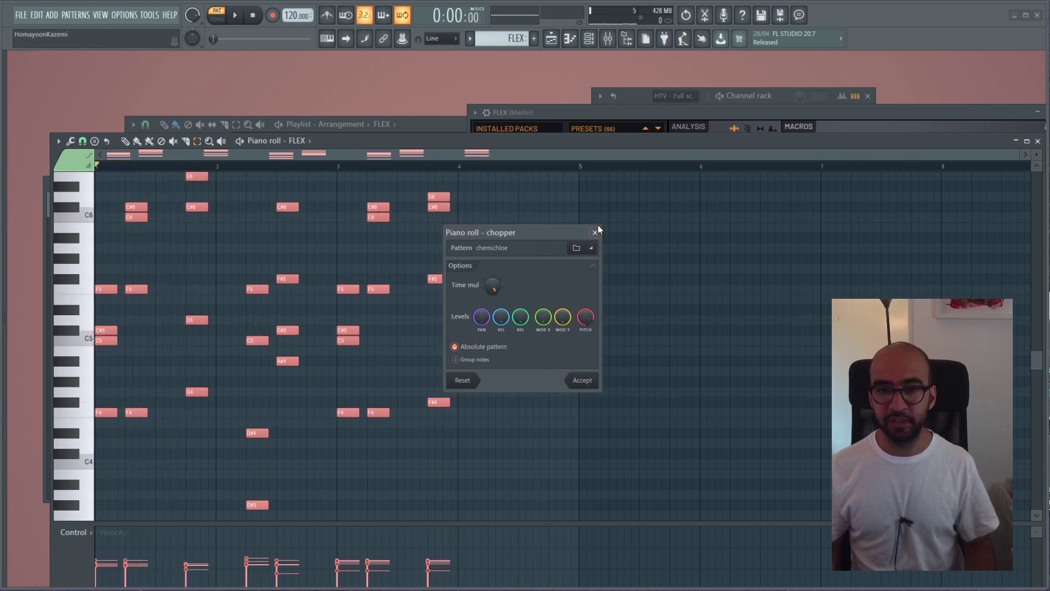
{"action": "left_click", "coordinate": [597, 231]}
- Shorten all five notes of the first chord in bar 1 to a length of 0:01:09
{"action": "scroll", "coordinate": [249, 299], "scroll_direction": "down", "scroll_amount": 1}
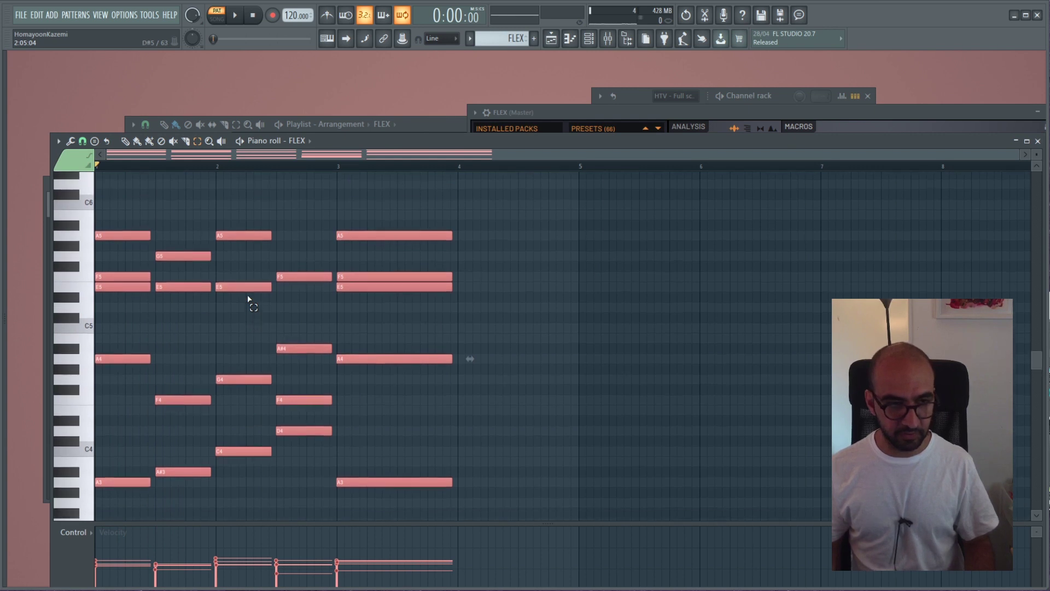
{"action": "scroll", "coordinate": [249, 299], "scroll_direction": "up", "scroll_amount": 1}
{"action": "key", "text": "ctrl+d"}
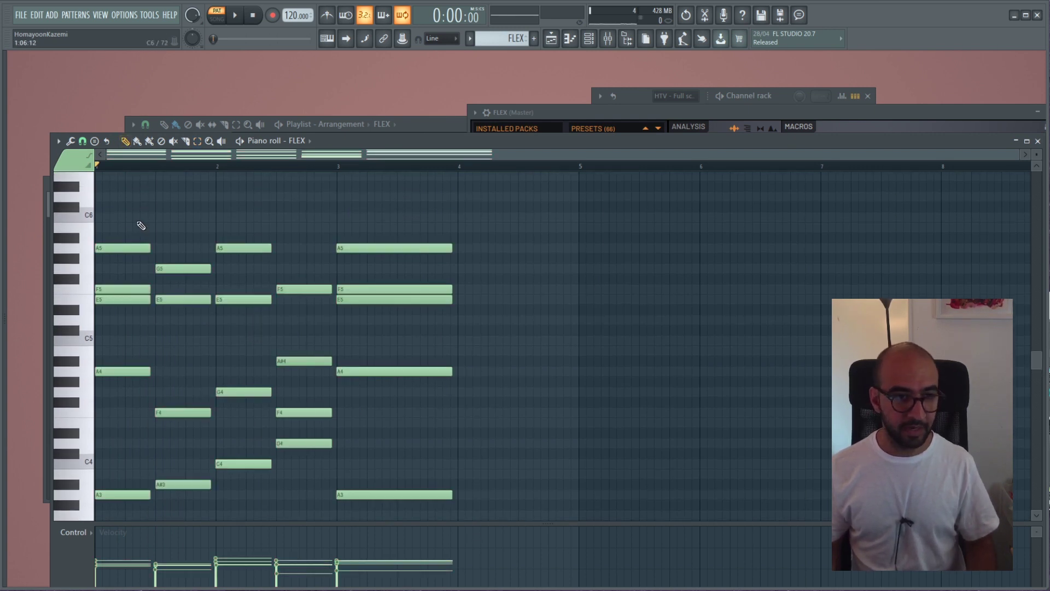
{"action": "left_click_drag", "start_coordinate": [143, 214], "coordinate": [106, 488]}
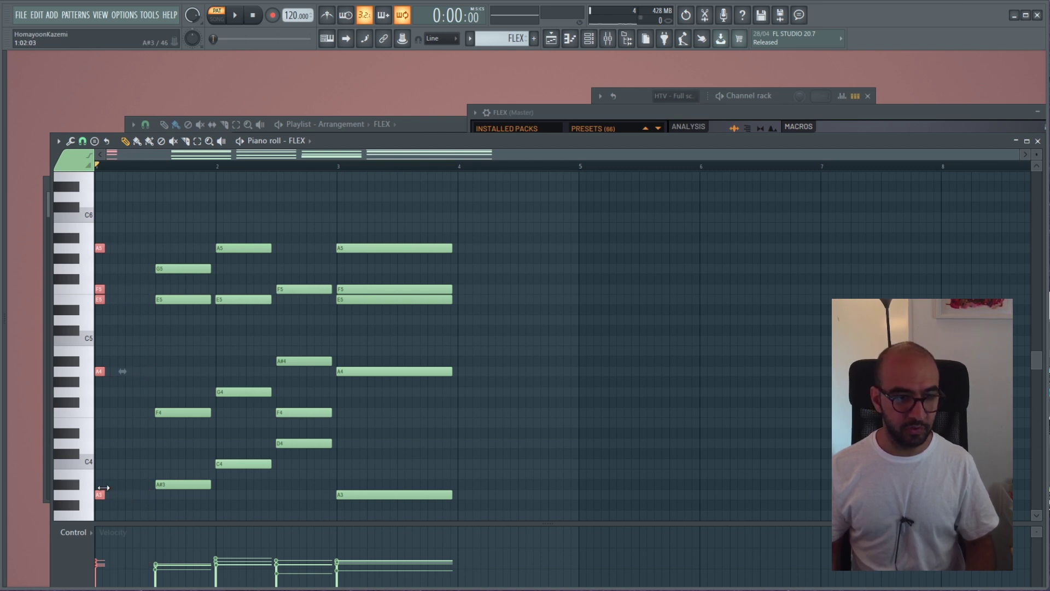
- Duplicate the shortened first chord five times up to the second chord and play it briefly
{"action": "left_click_drag", "start_coordinate": [121, 291], "coordinate": [100, 509]}
{"action": "key", "text": "ctrl+b"}
{"action": "key", "text": "ctrl+b"}
{"action": "key", "text": "ctrl+b"}
{"action": "key", "text": "ctrl+b"}
{"action": "key", "text": "ctrl+b"}
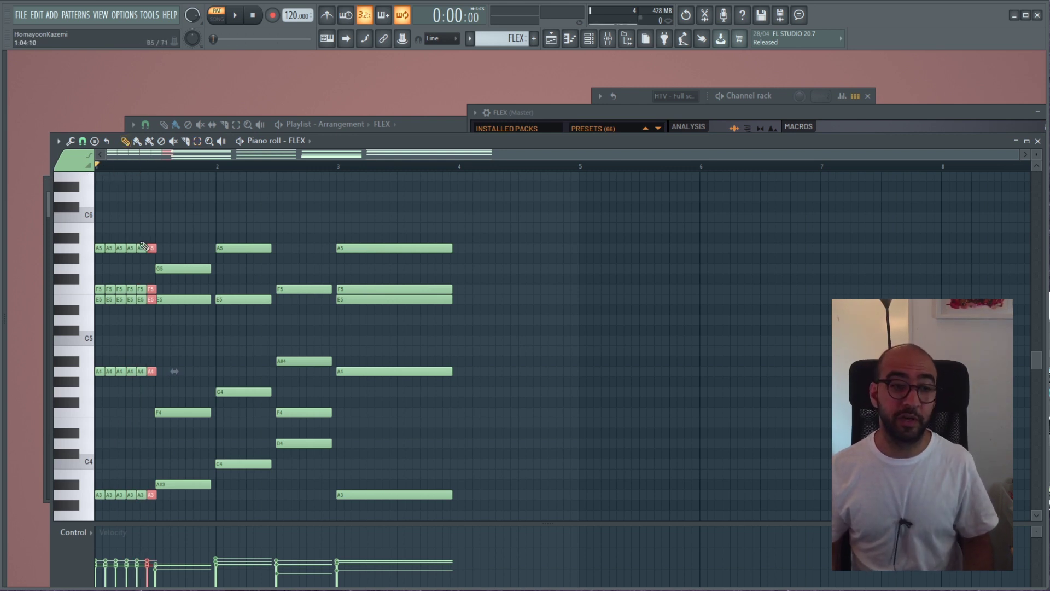
{"action": "key", "text": "space"}
{"action": "key", "text": "space"}
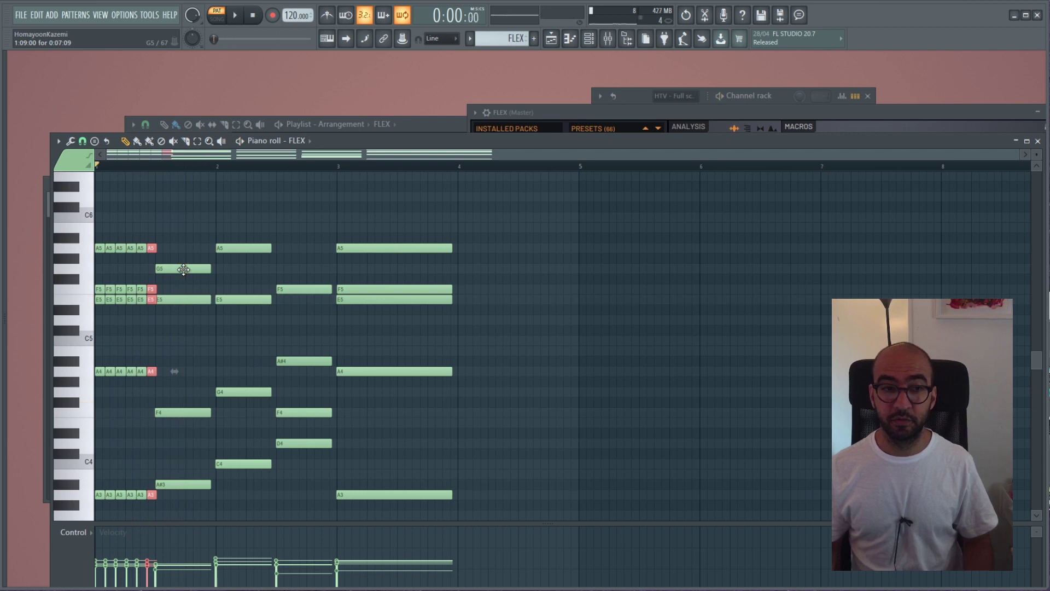
- Undo the five chord duplicates and deselect the remaining short chord
{"action": "key", "text": "ctrl+alt+z"}
{"action": "key", "text": "ctrl+alt+z"}
{"action": "key", "text": "ctrl+alt+z"}
{"action": "key", "text": "ctrl+alt+z"}
{"action": "key", "text": "ctrl+alt+z"}
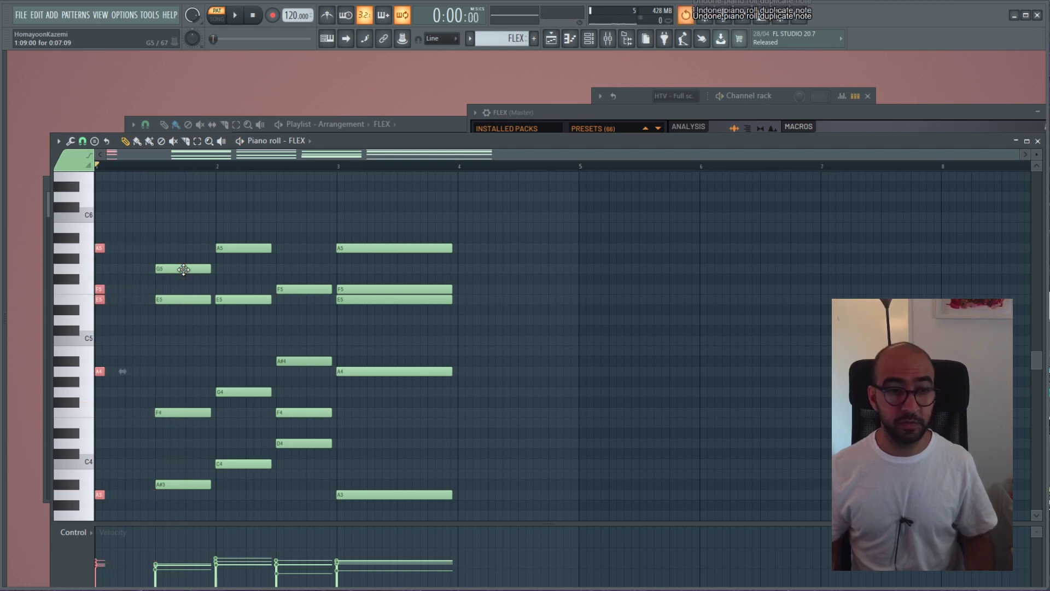
{"action": "key", "text": "ctrl+alt+z"}
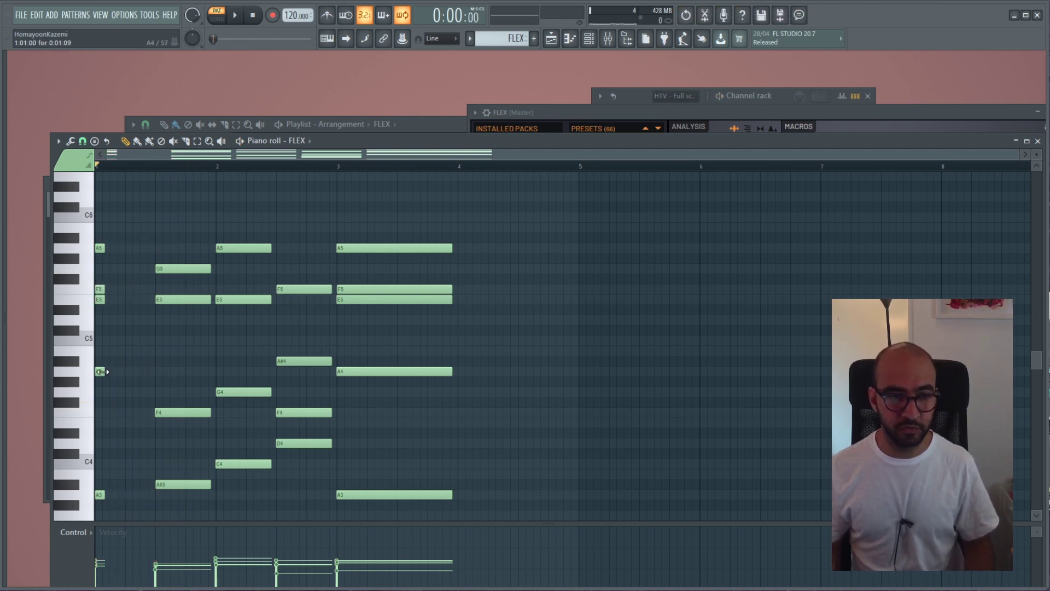
- Stagger the short A4, E5, F5 and A5 notes of the first chord after A3 as a manual ascending arpeggio
{"action": "left_click_drag", "start_coordinate": [102, 371], "coordinate": [105, 372]}
{"action": "left_click_drag", "start_coordinate": [96, 303], "coordinate": [114, 305]}
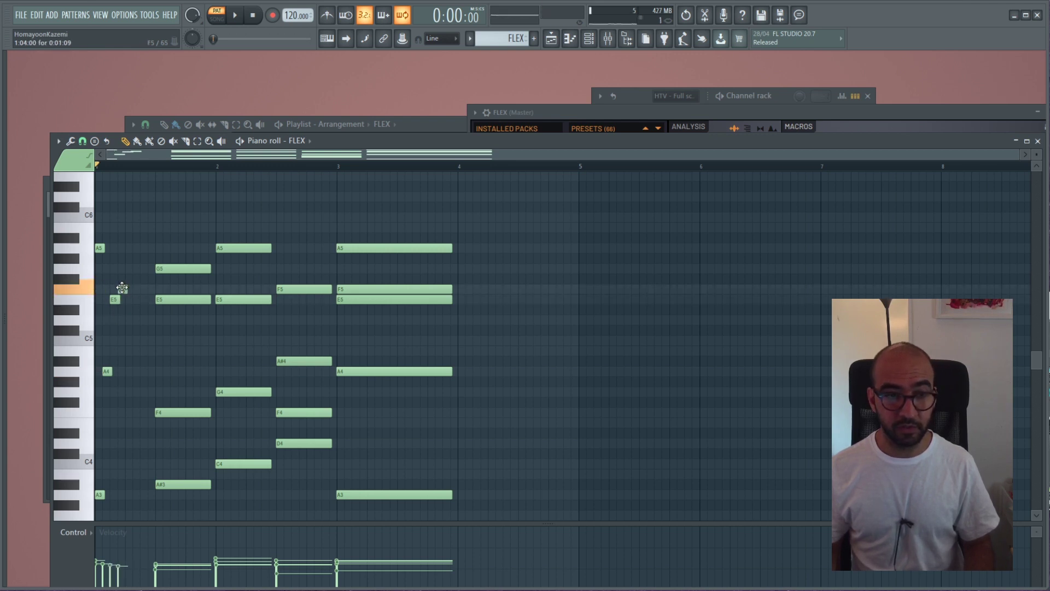
{"action": "left_click_drag", "start_coordinate": [98, 250], "coordinate": [109, 250]}
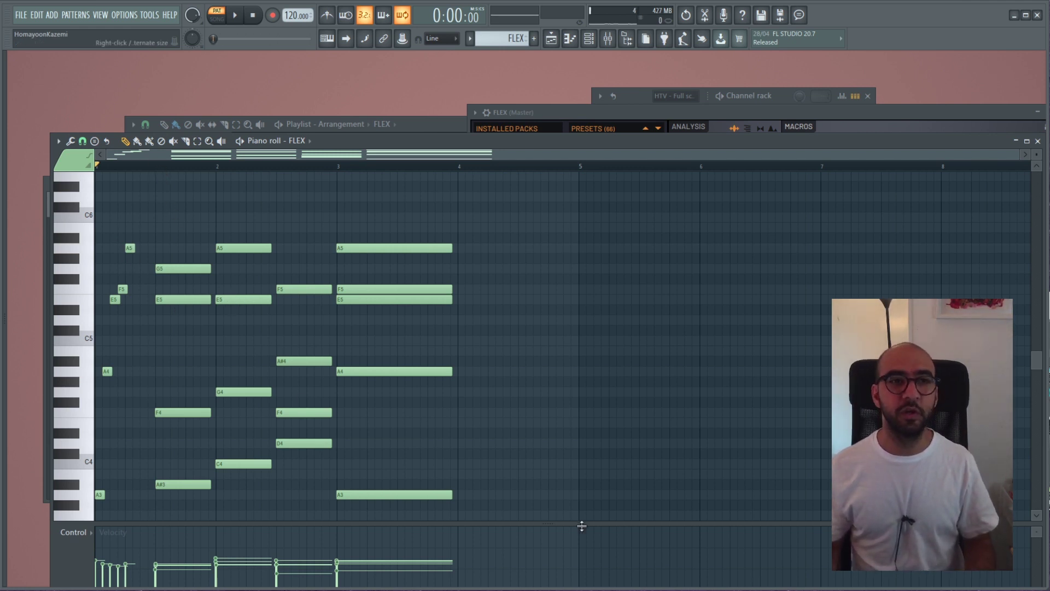
{"action": "scroll", "coordinate": [392, 317], "scroll_direction": "down", "scroll_amount": 1}
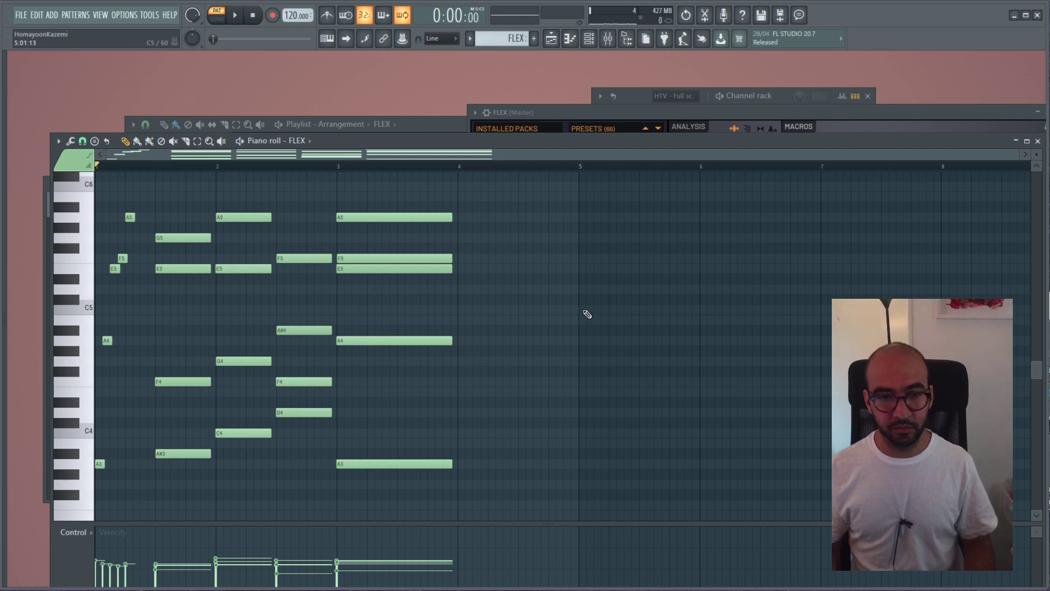
{"action": "scroll", "coordinate": [587, 314], "scroll_direction": "up", "scroll_amount": 1}
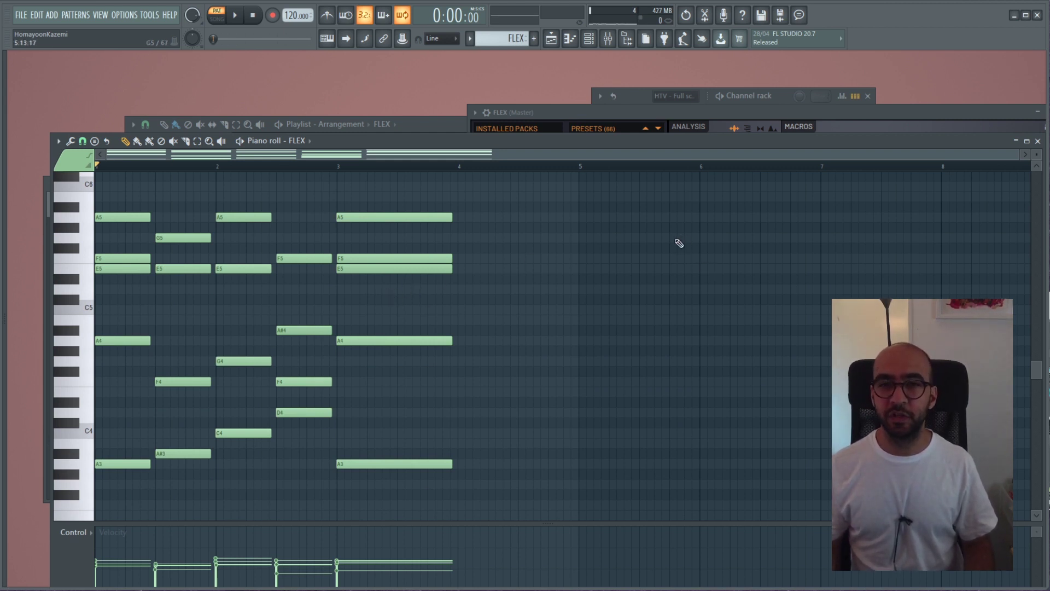
- Enlarge the piano roll's velocity lane and look over the chords and their note velocities
{"action": "mouse_move", "coordinate": [631, 144]}
{"action": "left_mouse_down"}
{"action": "mouse_move", "coordinate": [619, 130]}
{"action": "mouse_move", "coordinate": [619, 149]}
{"action": "mouse_move", "coordinate": [613, 117]}
{"action": "mouse_move", "coordinate": [631, 148]}
{"action": "left_mouse_up"}
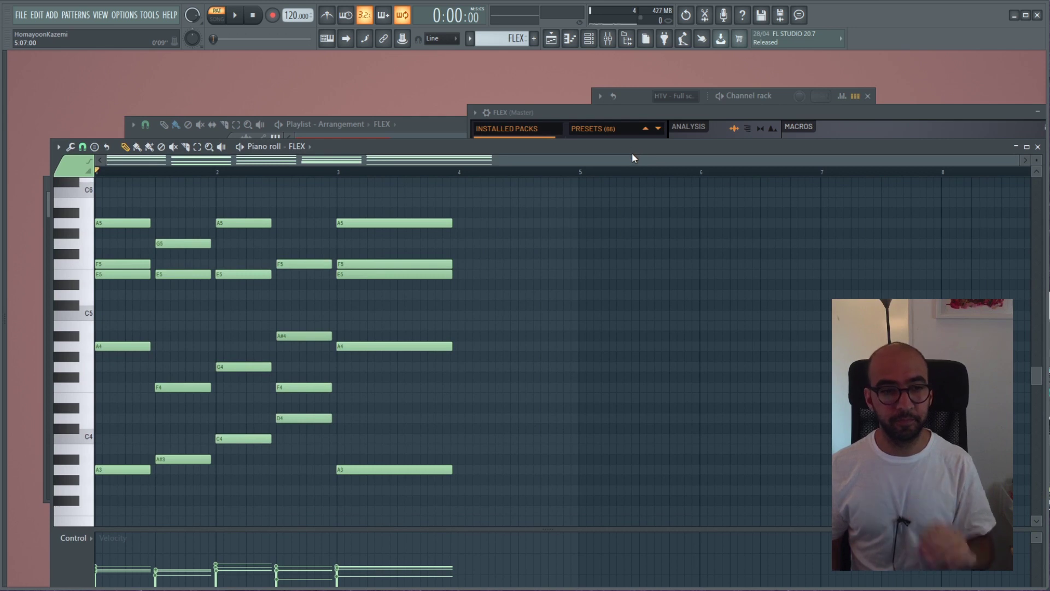
{"action": "left_click", "coordinate": [630, 114]}
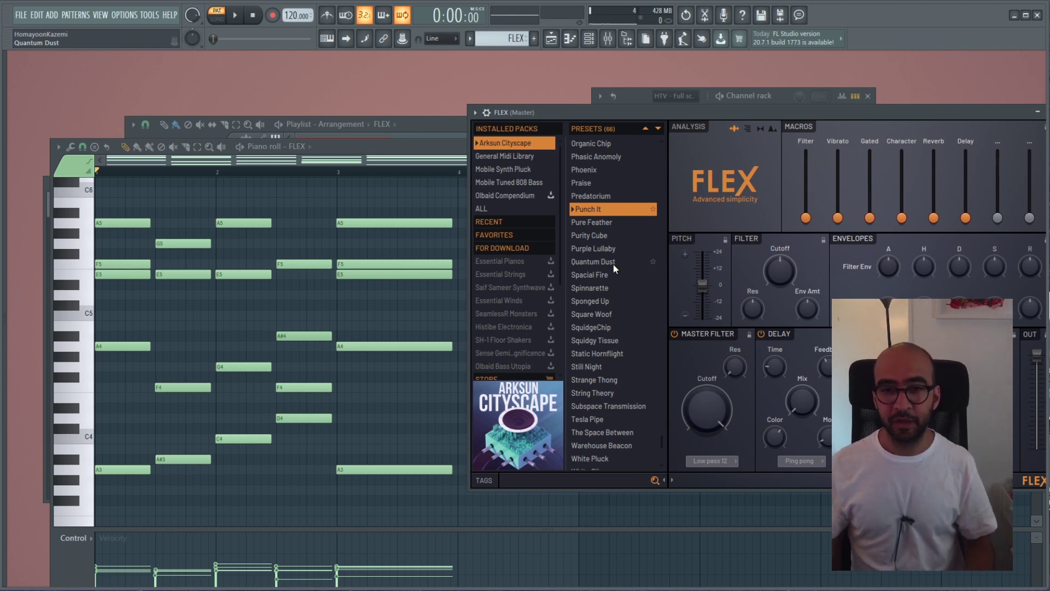
{"action": "scroll", "coordinate": [394, 328], "scroll_direction": "down", "scroll_amount": 4}
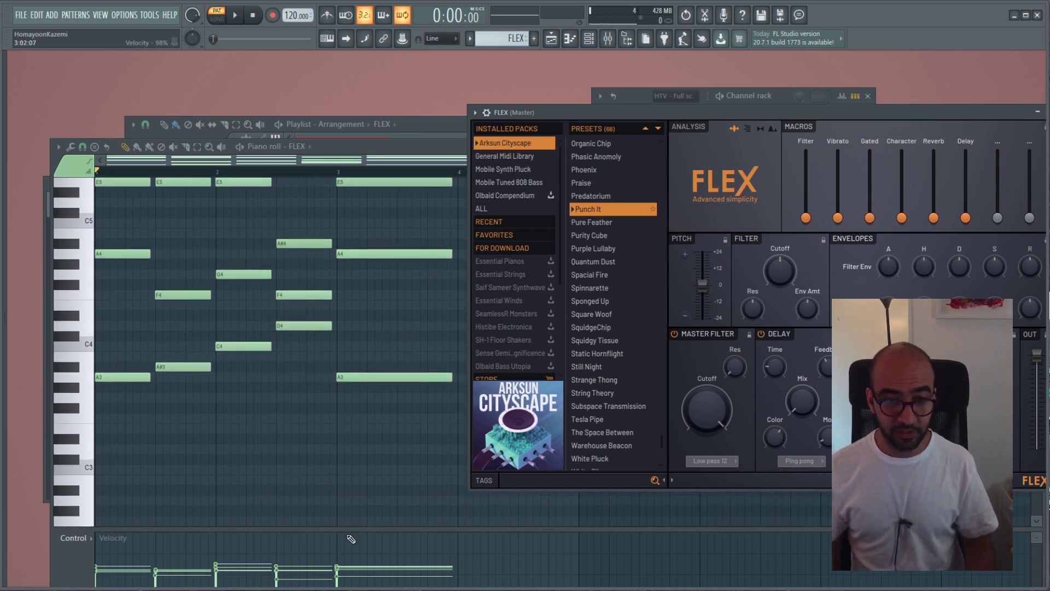
{"action": "left_click_drag", "start_coordinate": [351, 530], "coordinate": [353, 443]}
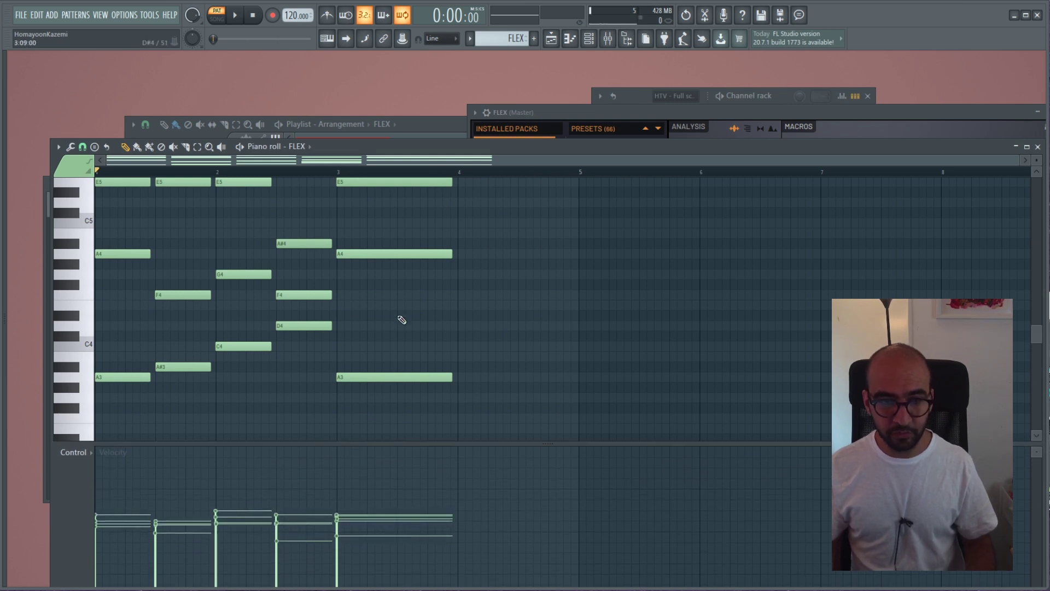
{"action": "scroll", "coordinate": [437, 383], "scroll_direction": "up", "scroll_amount": 2}
{"action": "scroll", "coordinate": [631, 282], "scroll_direction": "up", "scroll_amount": 2}
{"action": "scroll", "coordinate": [1023, 178], "scroll_direction": "up", "scroll_amount": 2}
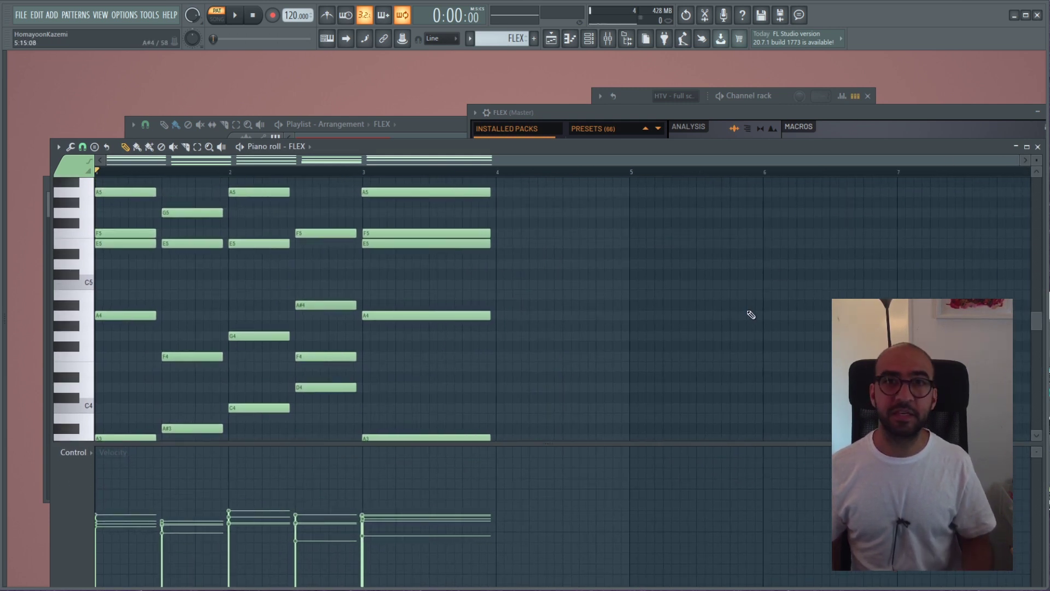
{"action": "scroll", "coordinate": [733, 328], "scroll_direction": "down", "scroll_amount": 1}
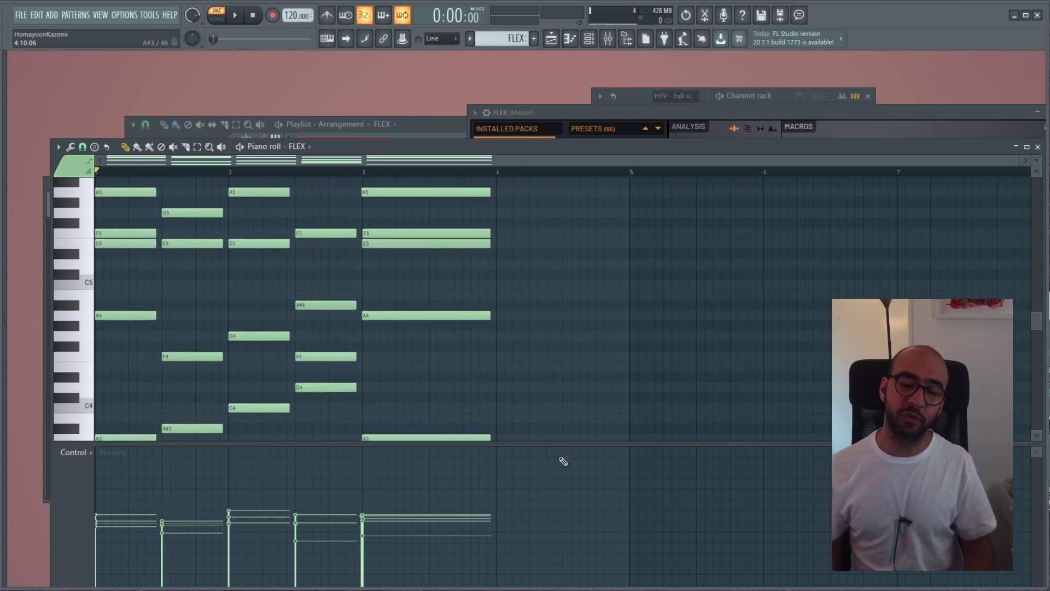
{"action": "scroll", "coordinate": [584, 405], "scroll_direction": "up", "scroll_amount": 2}
{"action": "scroll", "coordinate": [583, 392], "scroll_direction": "down", "scroll_amount": 4}
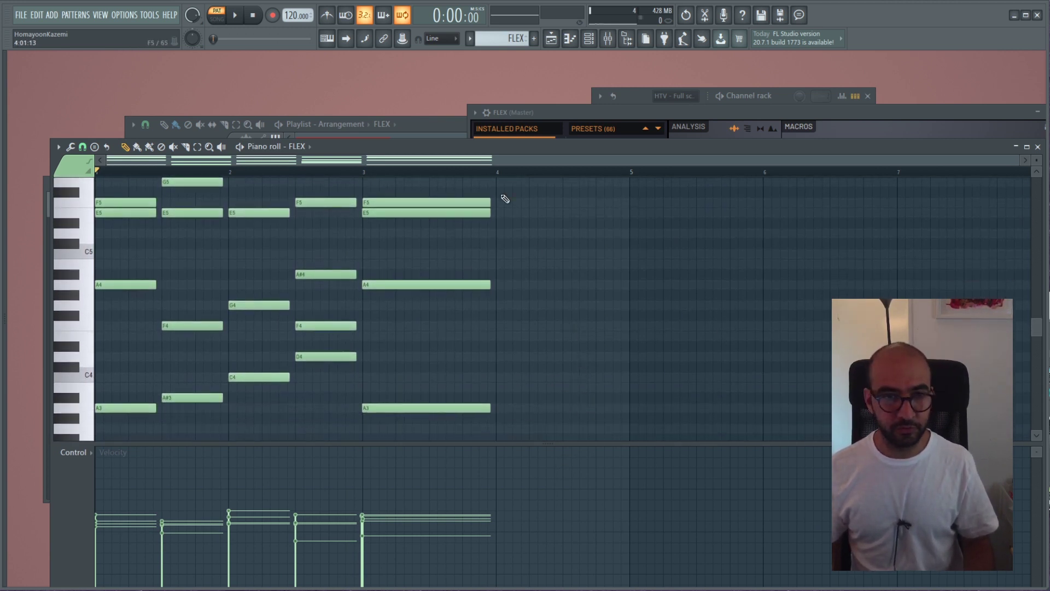
{"action": "left_click_drag", "start_coordinate": [510, 140], "coordinate": [511, 92]}
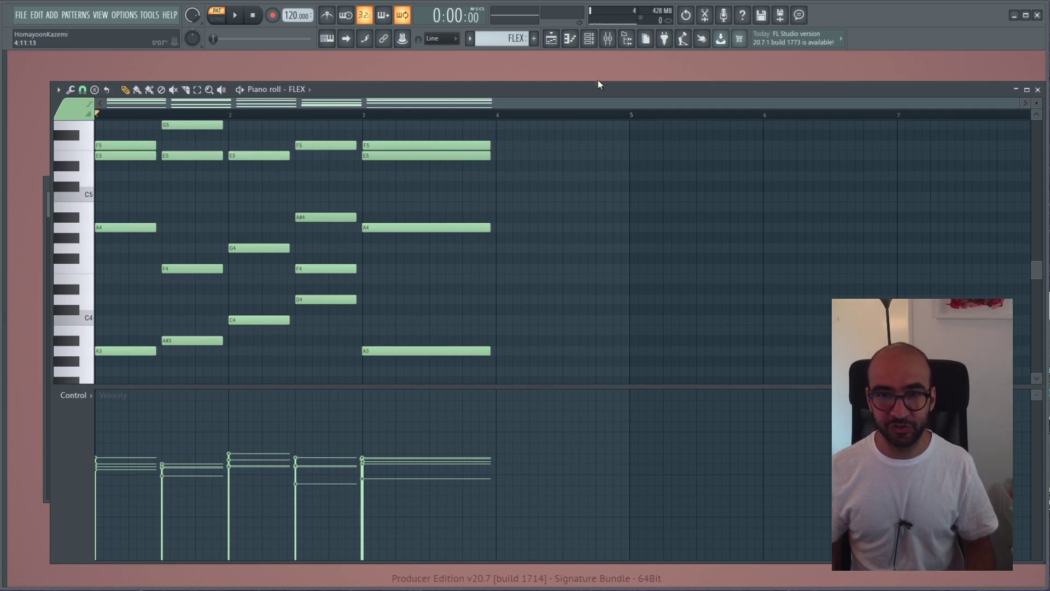
{"action": "left_click_drag", "start_coordinate": [598, 85], "coordinate": [581, 142]}
- Audition the Metal Butterfly and Homecoming presets in FLEX while the chord pattern plays
{"action": "left_click", "coordinate": [557, 116]}
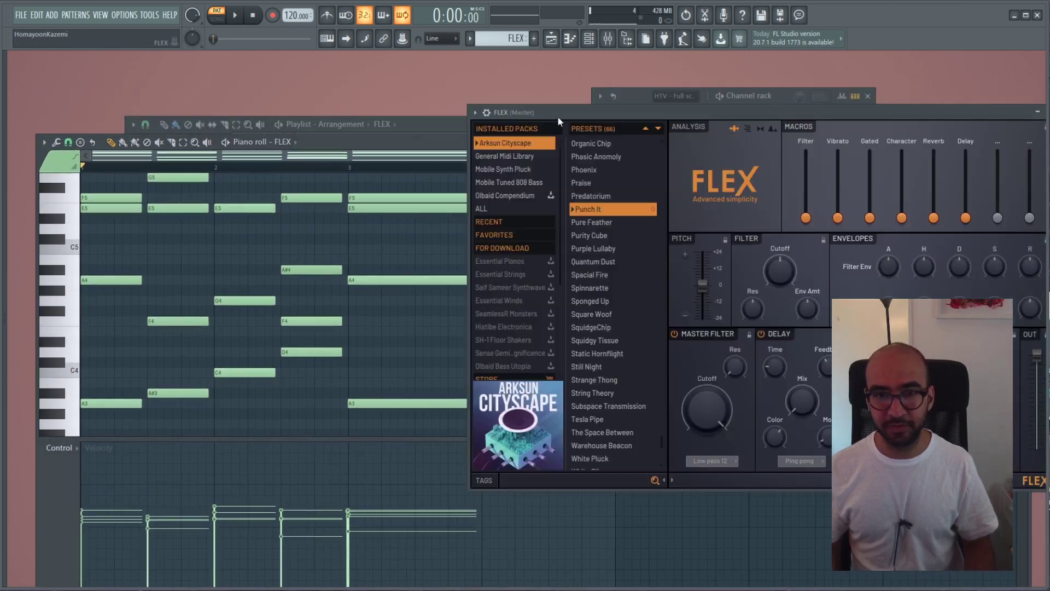
{"action": "left_click", "coordinate": [616, 225]}
{"action": "scroll", "coordinate": [613, 296], "scroll_direction": "up", "scroll_amount": 5}
{"action": "left_click", "coordinate": [612, 229]}
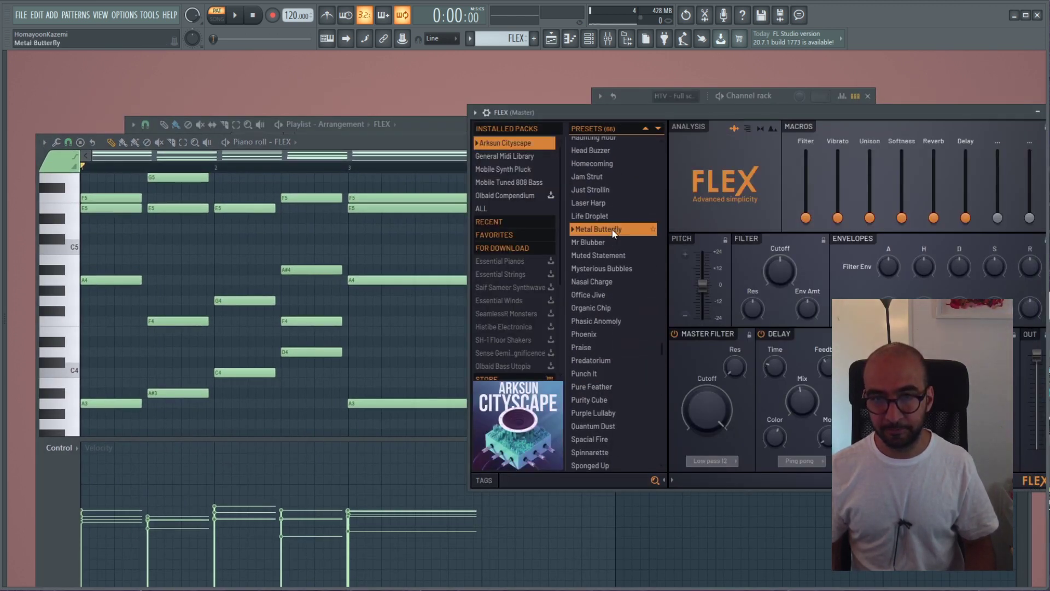
{"action": "key", "text": "space"}
{"action": "scroll", "coordinate": [598, 271], "scroll_direction": "up", "scroll_amount": 1}
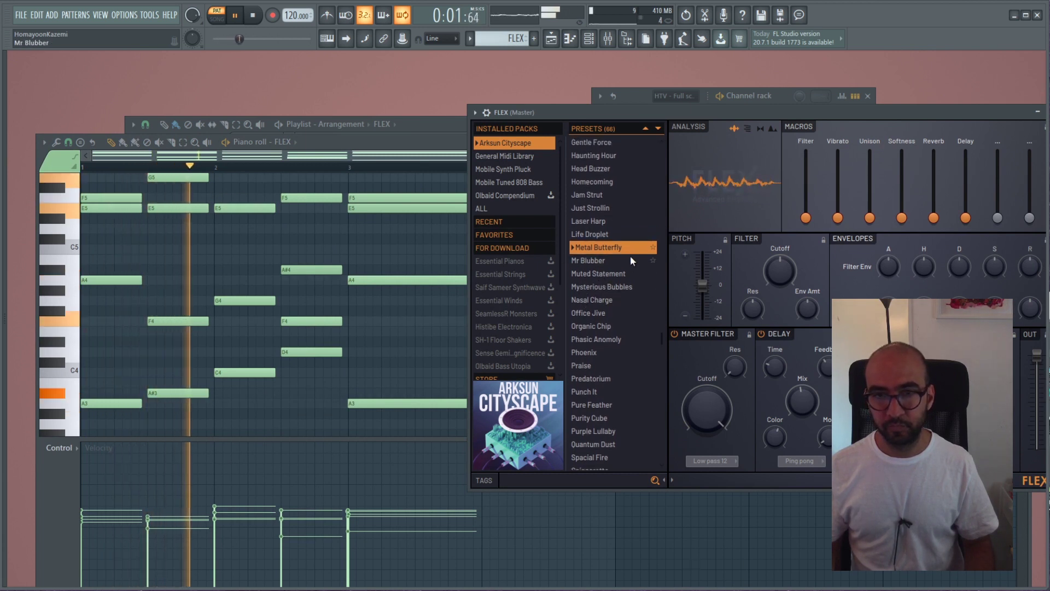
{"action": "scroll", "coordinate": [624, 246], "scroll_direction": "up", "scroll_amount": 2}
{"action": "left_click", "coordinate": [611, 237]}
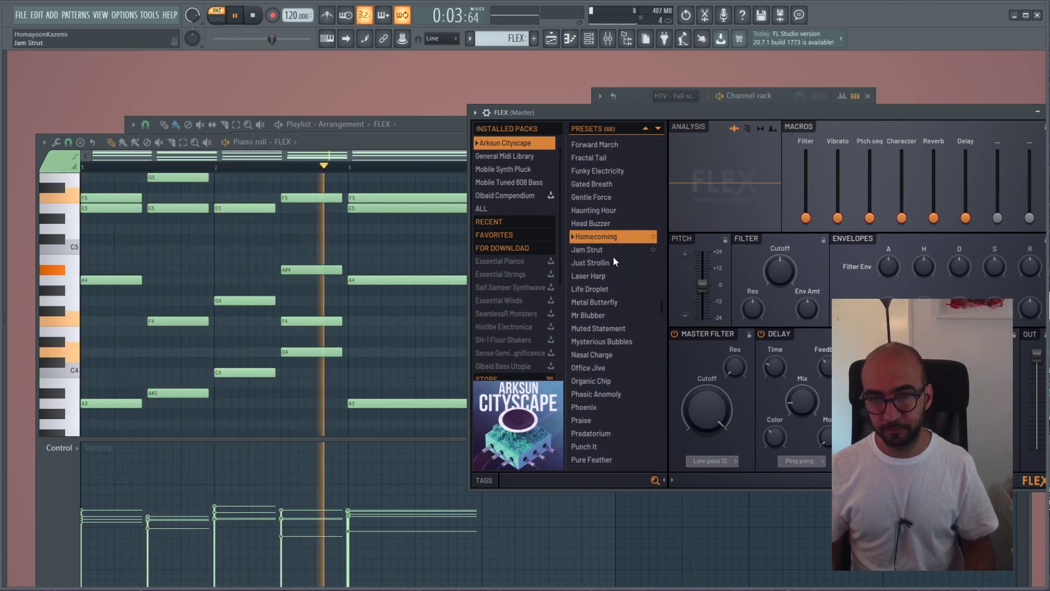
{"action": "scroll", "coordinate": [611, 222], "scroll_direction": "up", "scroll_amount": 1}
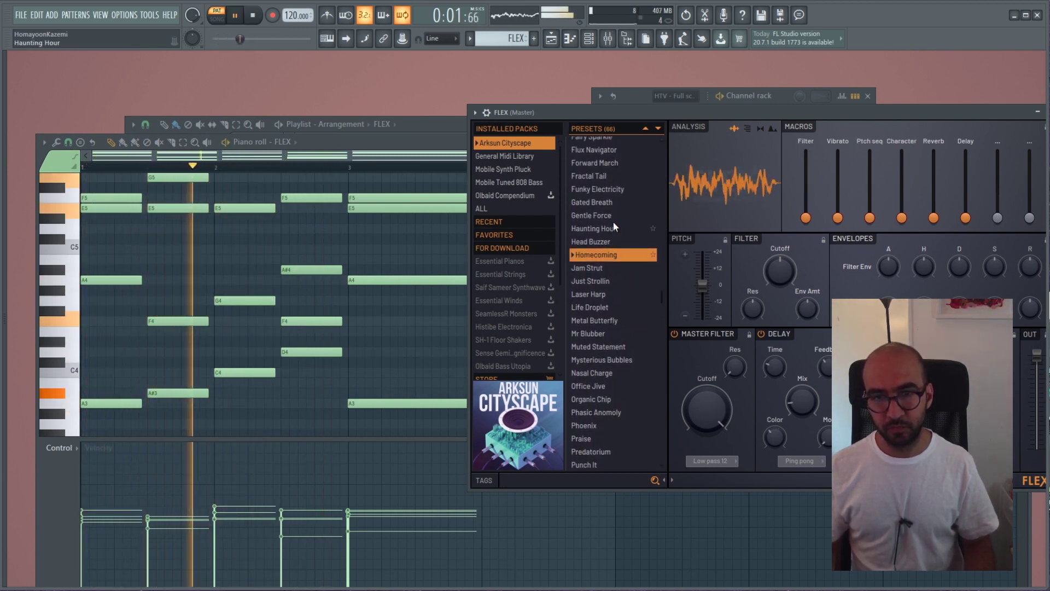
- Audition the Gated Breath and Enlightenment presets against the chords, ending playback after the second one
{"action": "left_click", "coordinate": [615, 203]}
{"action": "scroll", "coordinate": [620, 273], "scroll_direction": "up", "scroll_amount": 3}
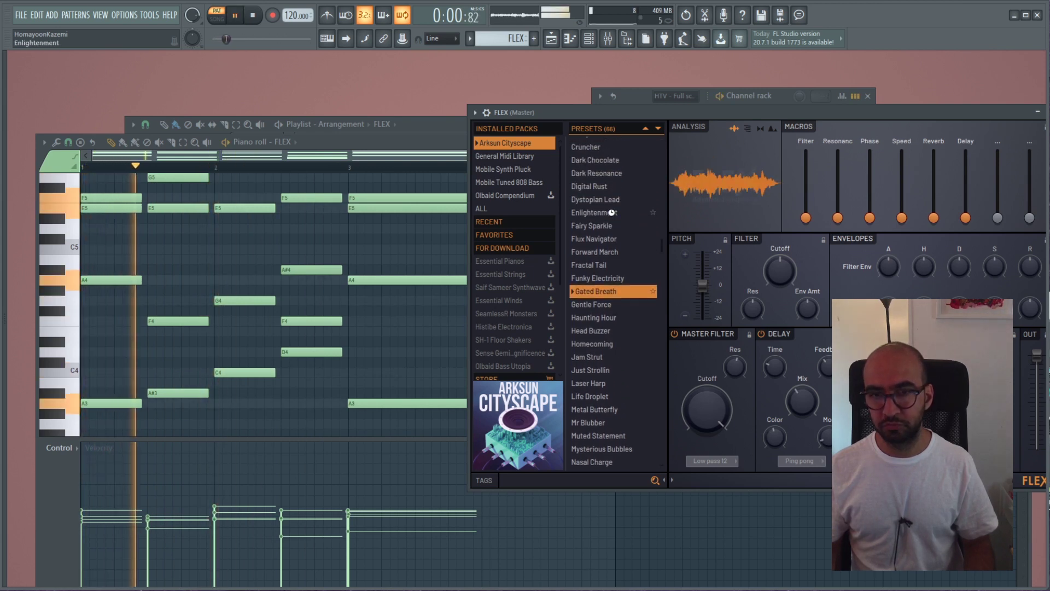
{"action": "left_click", "coordinate": [612, 212]}
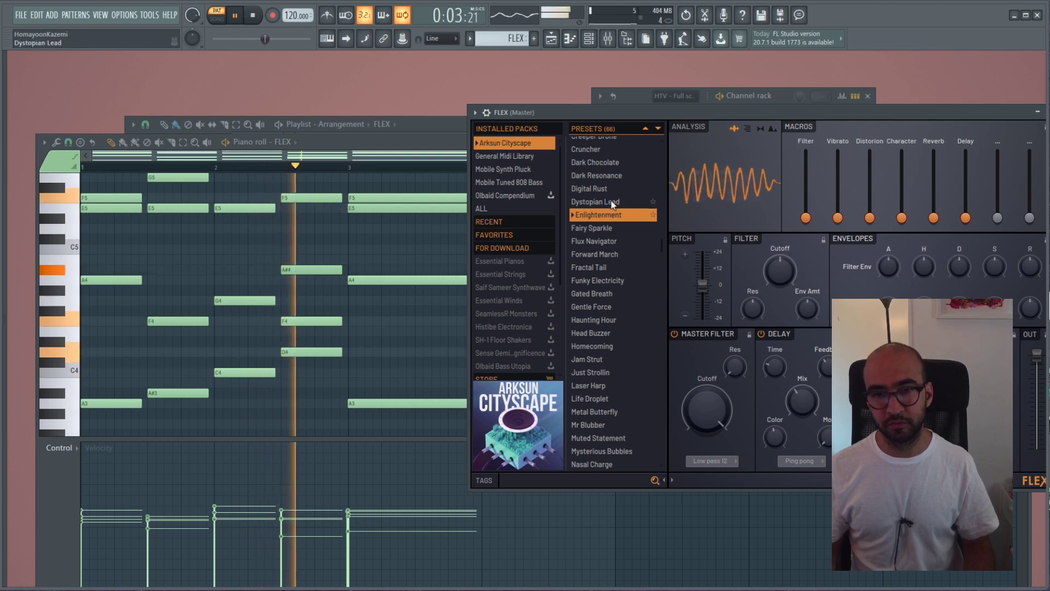
{"action": "key", "text": "space"}
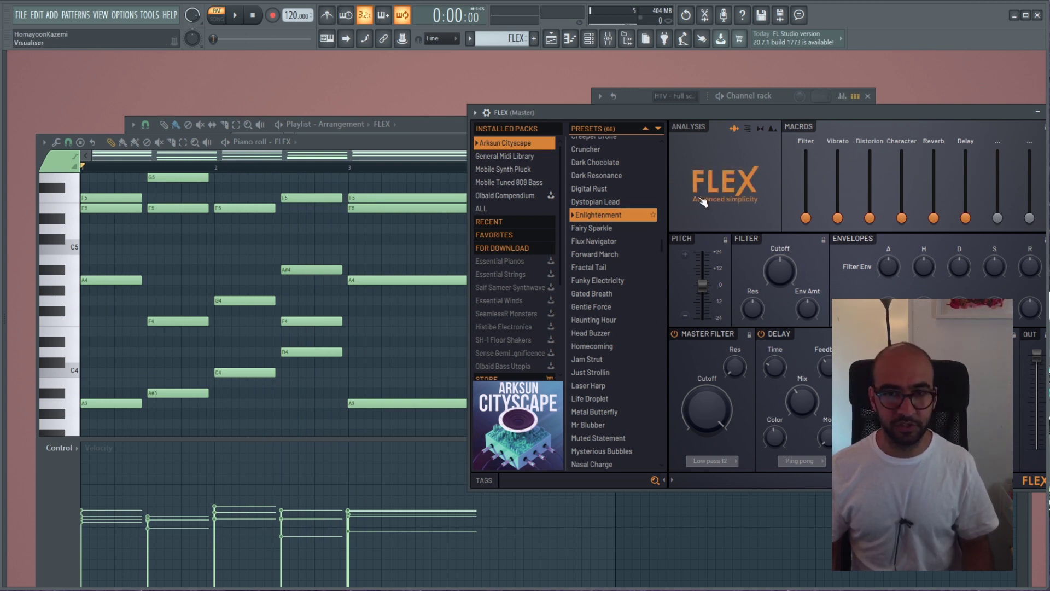
- Load the Dystopian Lead preset in FLEX and play the chord pattern briefly with it
{"action": "left_click", "coordinate": [622, 201]}
{"action": "key", "text": "space"}
{"action": "key", "text": "space"}
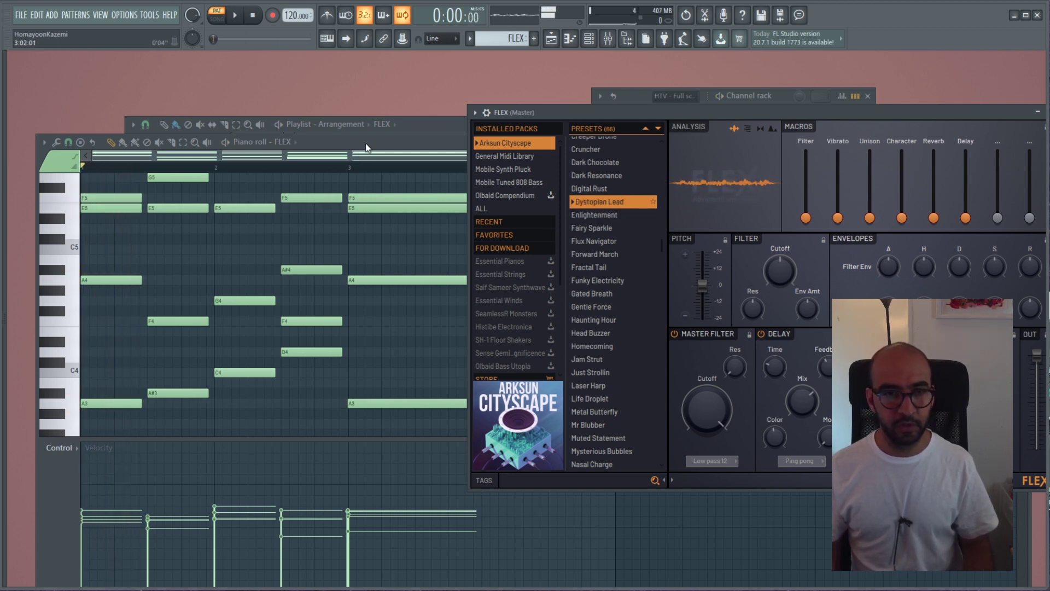
- Return to the piano roll, shrink its control lane and select the A4 notes in bars 1 and 3
{"action": "left_click", "coordinate": [430, 155]}
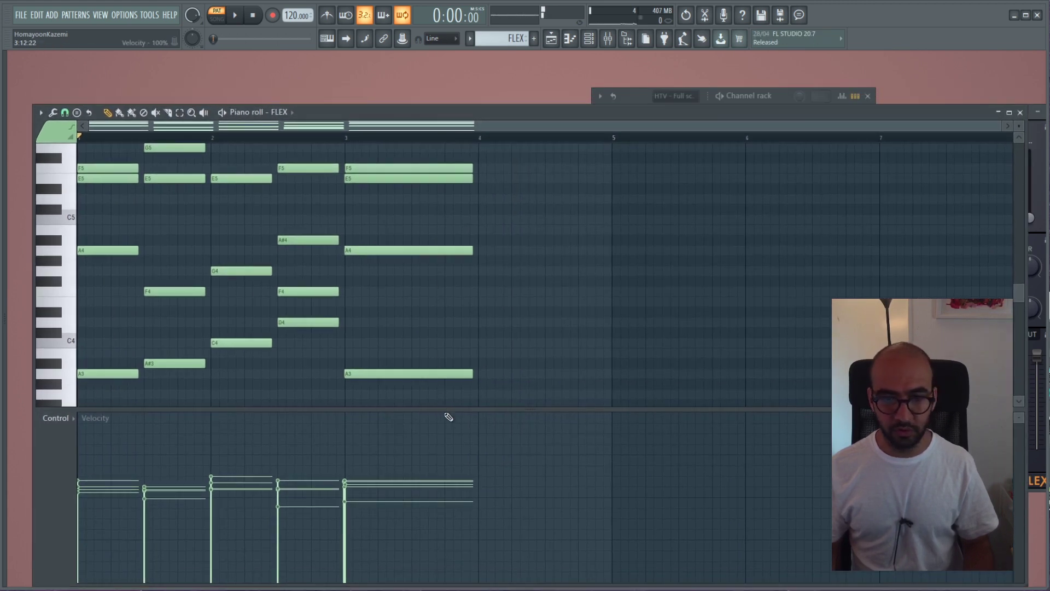
{"action": "left_click_drag", "start_coordinate": [445, 410], "coordinate": [445, 487]}
{"action": "scroll", "coordinate": [480, 382], "scroll_direction": "up", "scroll_amount": 3}
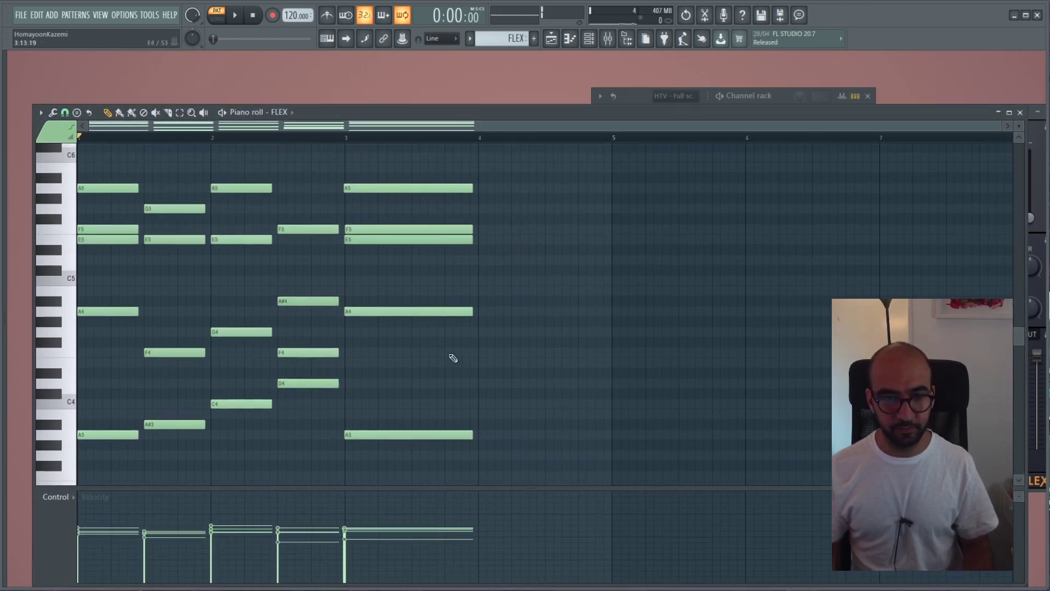
{"action": "left_click_drag", "start_coordinate": [386, 307], "coordinate": [407, 327]}
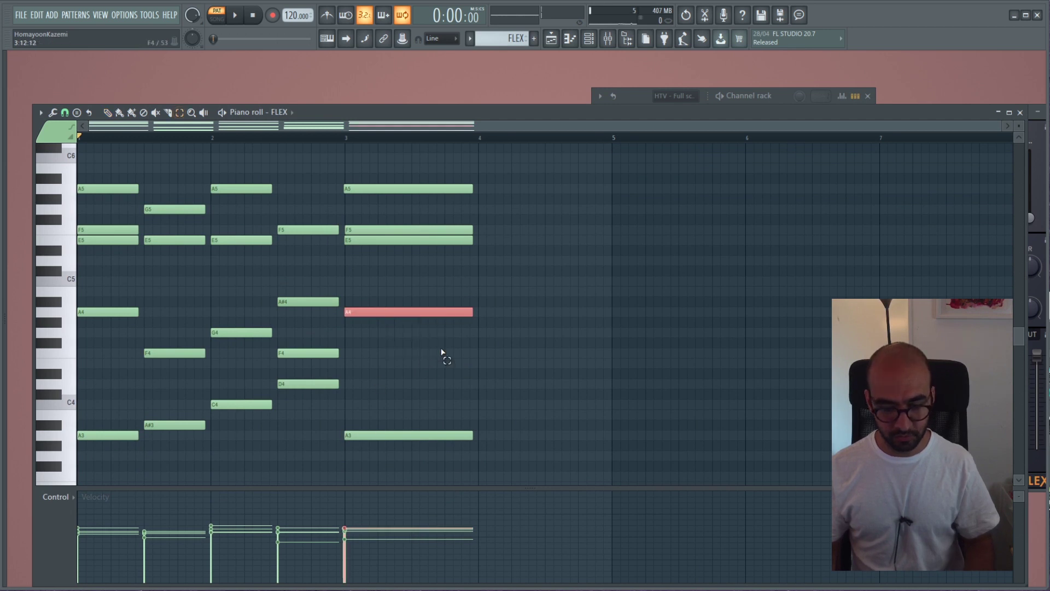
{"action": "key", "text": "e"}
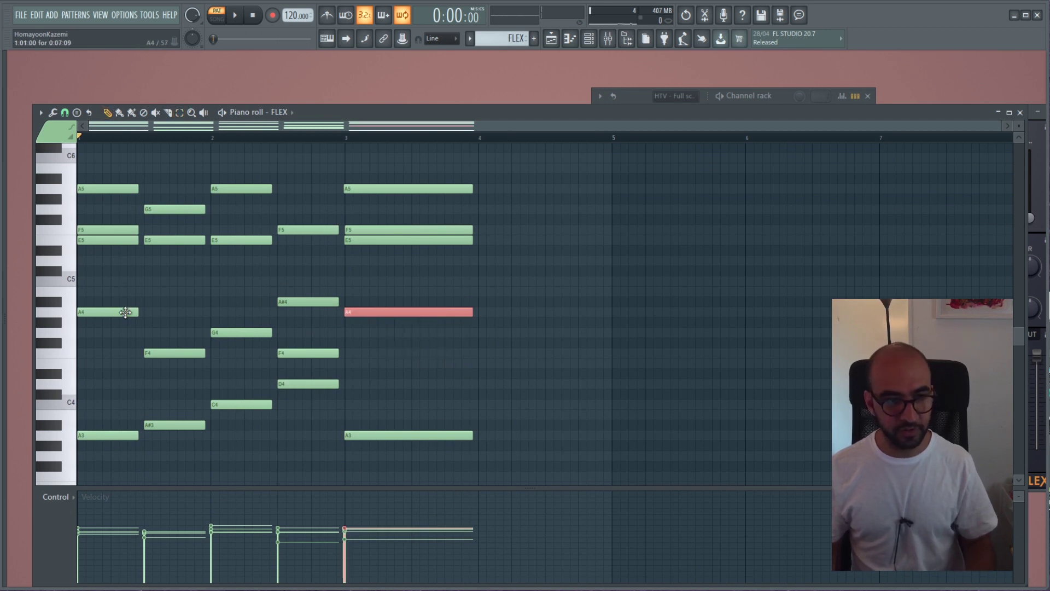
{"action": "left_click", "coordinate": [92, 312]}
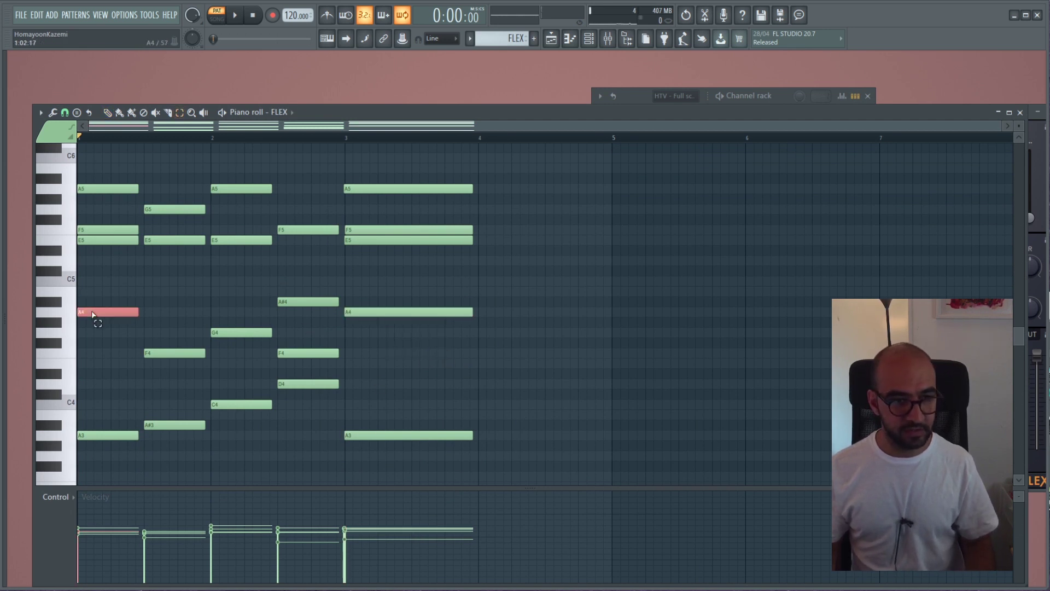
{"action": "left_click", "coordinate": [368, 314], "text": "shift"}
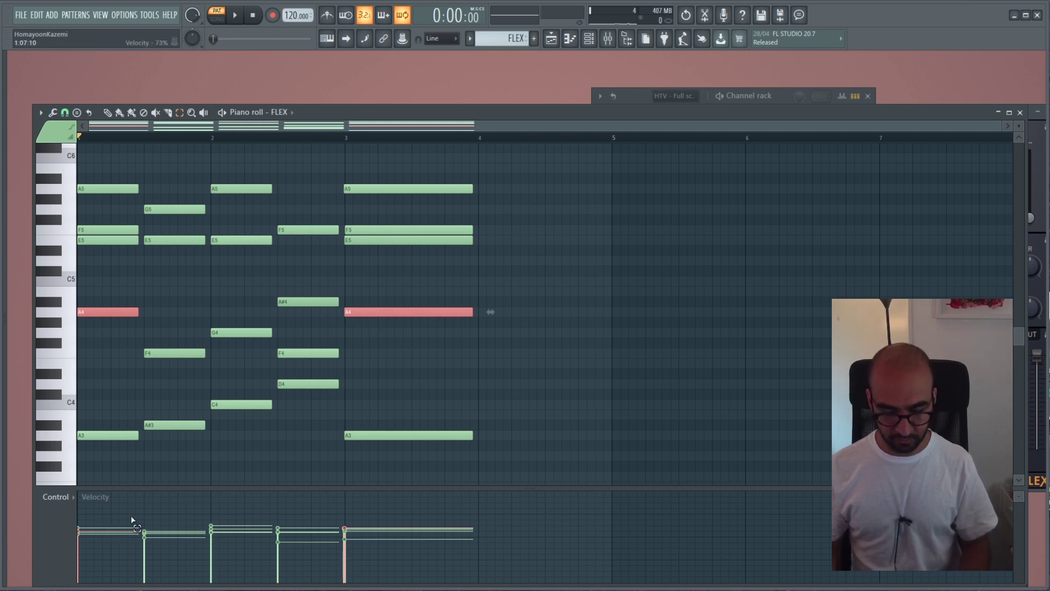
- Switch the piano roll's control lane to note fine pitch after briefly viewing channel pitch
{"action": "left_click", "coordinate": [73, 498]}
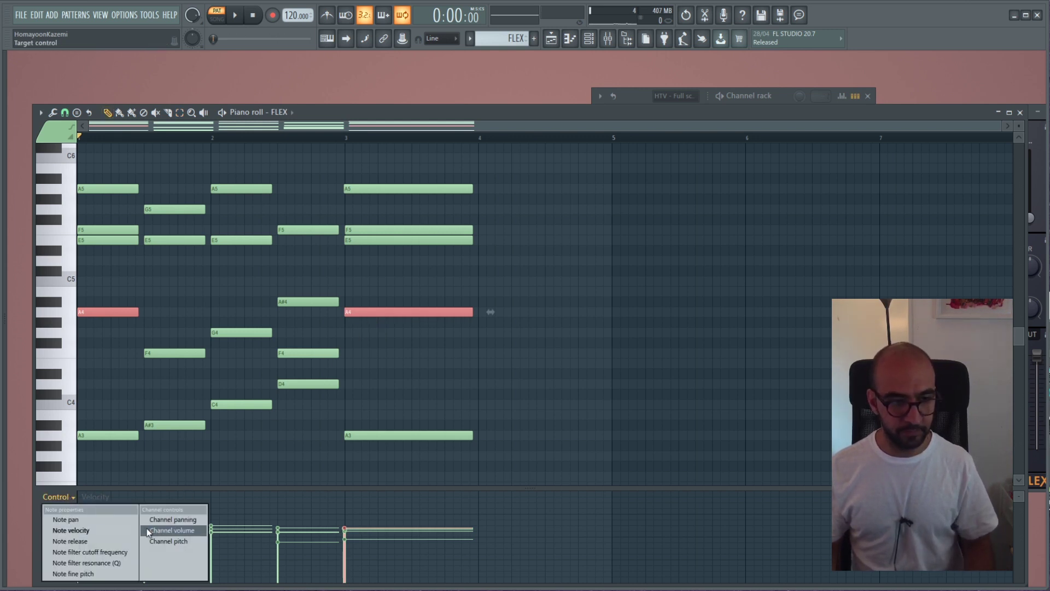
{"action": "left_click", "coordinate": [192, 542]}
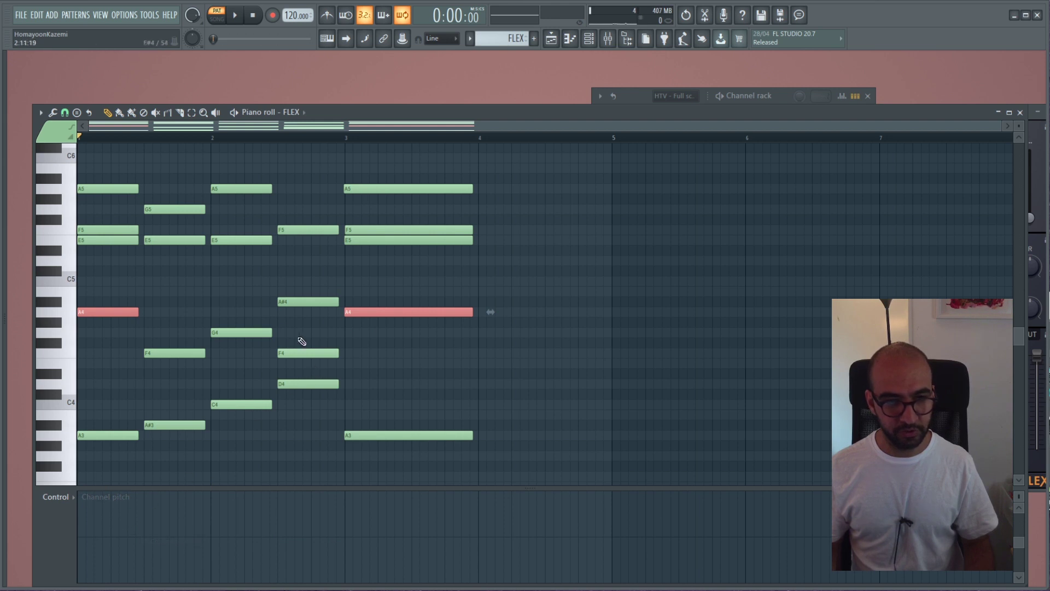
{"action": "left_click", "coordinate": [63, 507]}
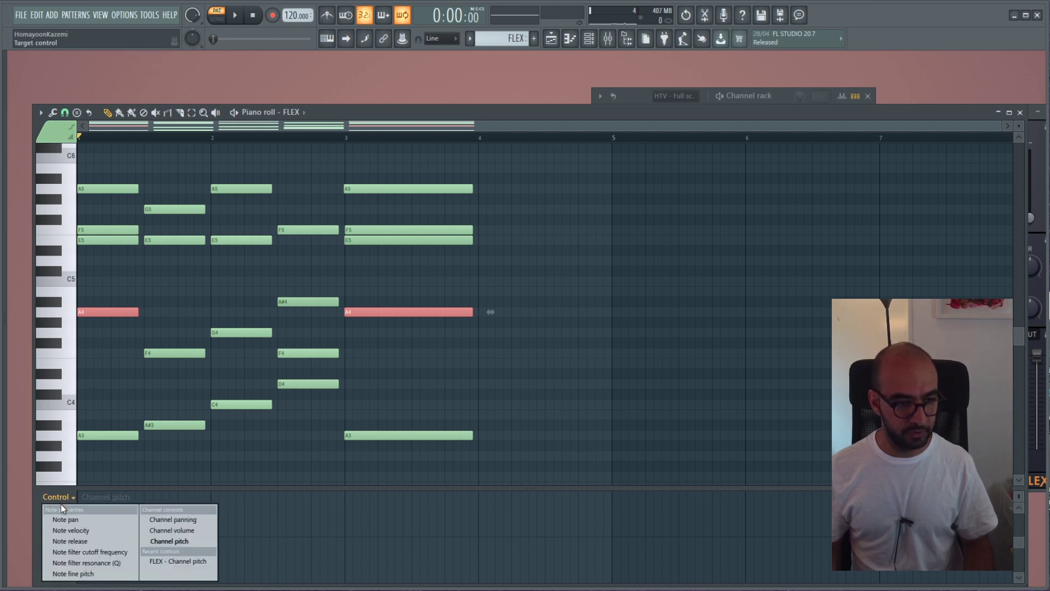
{"action": "left_click", "coordinate": [120, 579]}
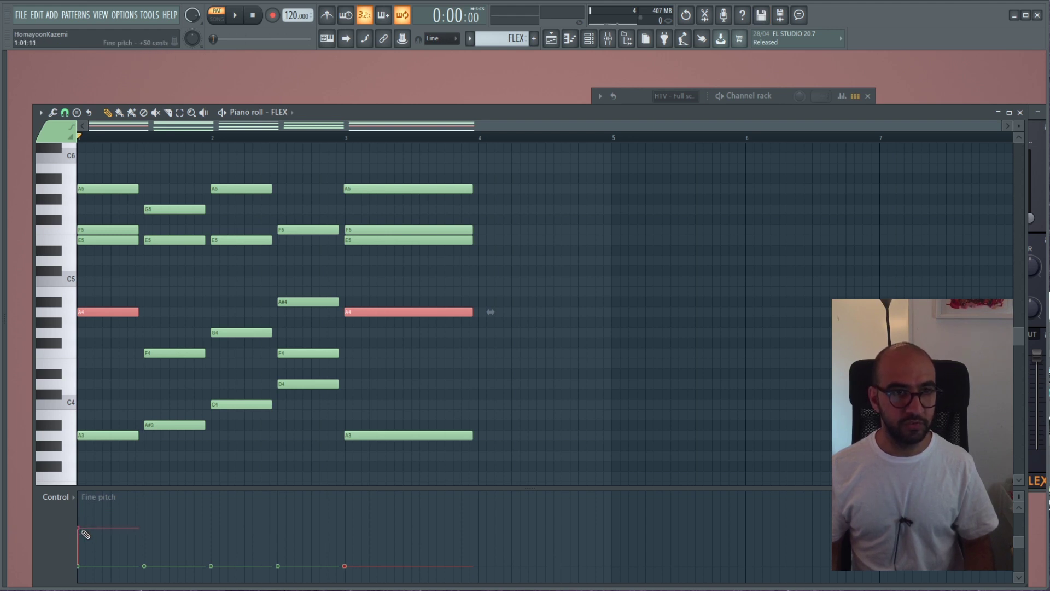
- Raise the fine pitch of the selected A4 notes in bars 1 and 3 by equal amounts and play the opening
{"action": "left_click_drag", "start_coordinate": [83, 543], "coordinate": [80, 558]}
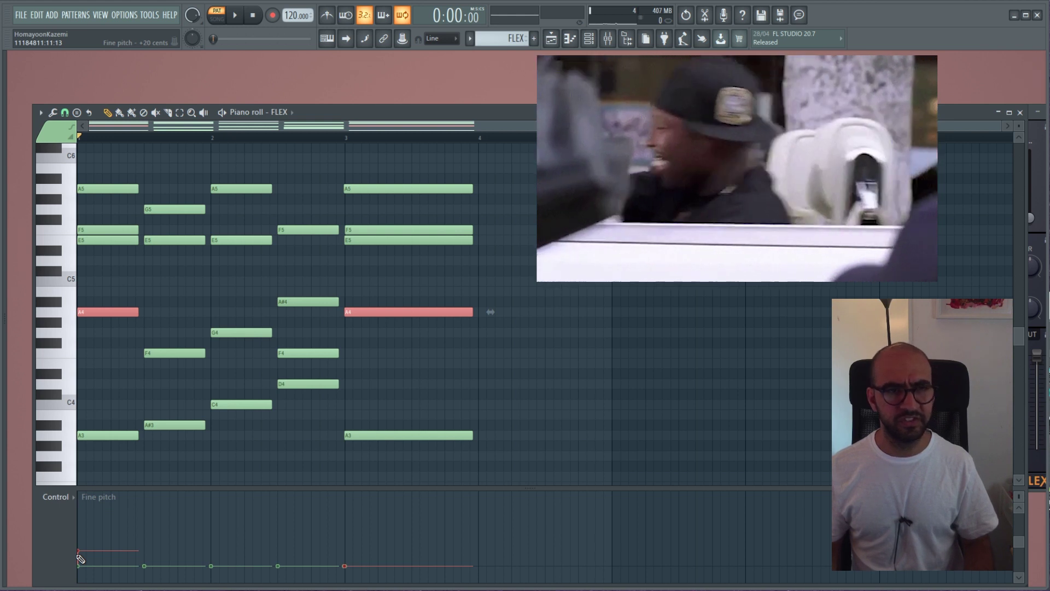
{"action": "left_click_drag", "start_coordinate": [80, 558], "coordinate": [83, 543]}
{"action": "mouse_move", "coordinate": [351, 556]}
{"action": "left_mouse_down"}
{"action": "mouse_move", "coordinate": [352, 515]}
{"action": "mouse_move", "coordinate": [350, 538]}
{"action": "left_mouse_up"}
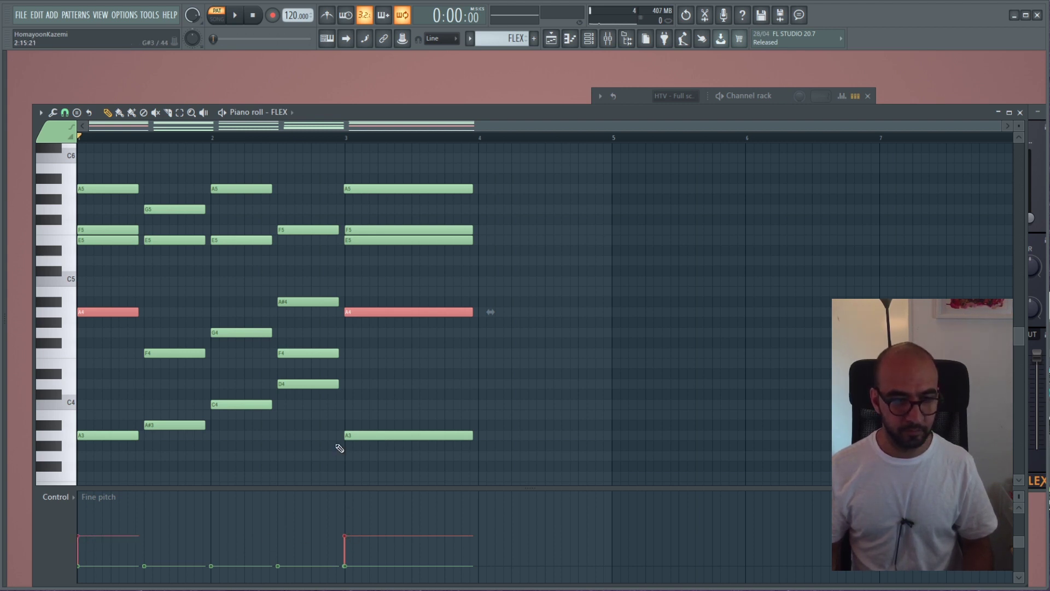
{"action": "key", "text": "space"}
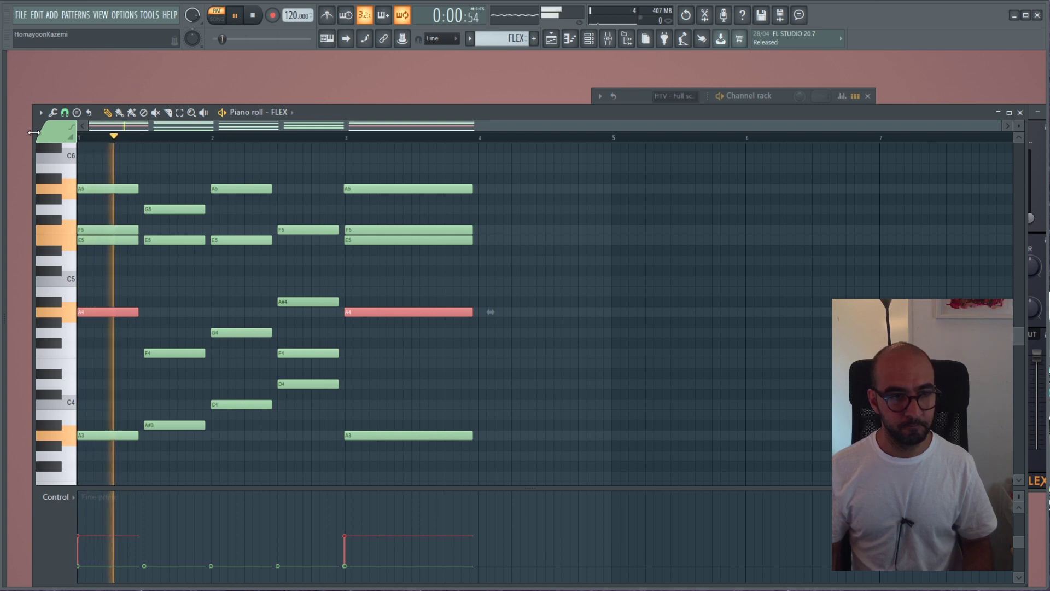
{"action": "key", "text": "space"}
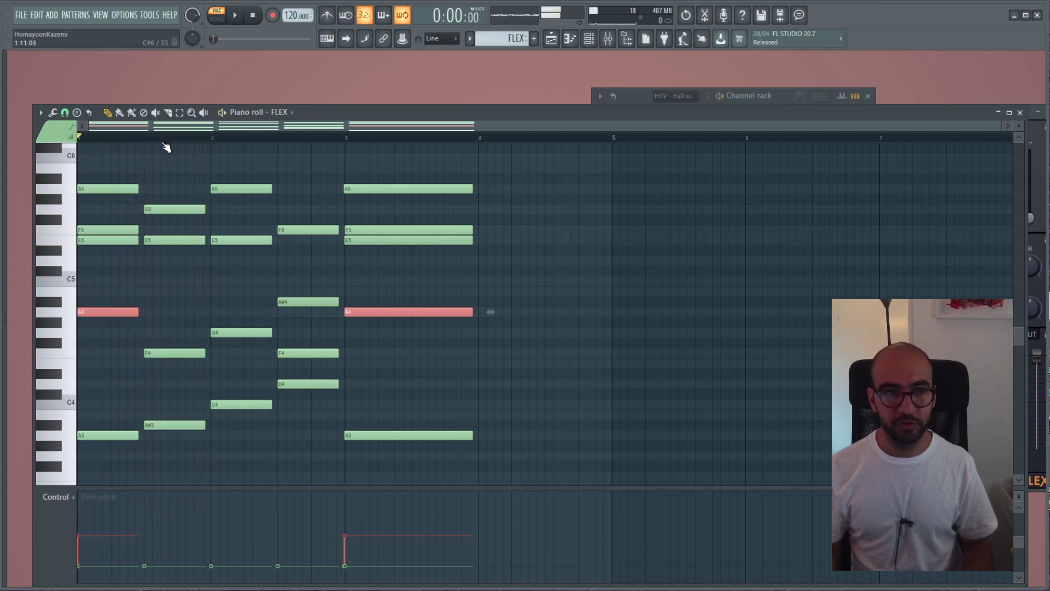
- Audition A4 on the piano keys, check the fine pitch of the bar 3 A4 note and play the chord pattern
{"action": "key", "text": "space"}
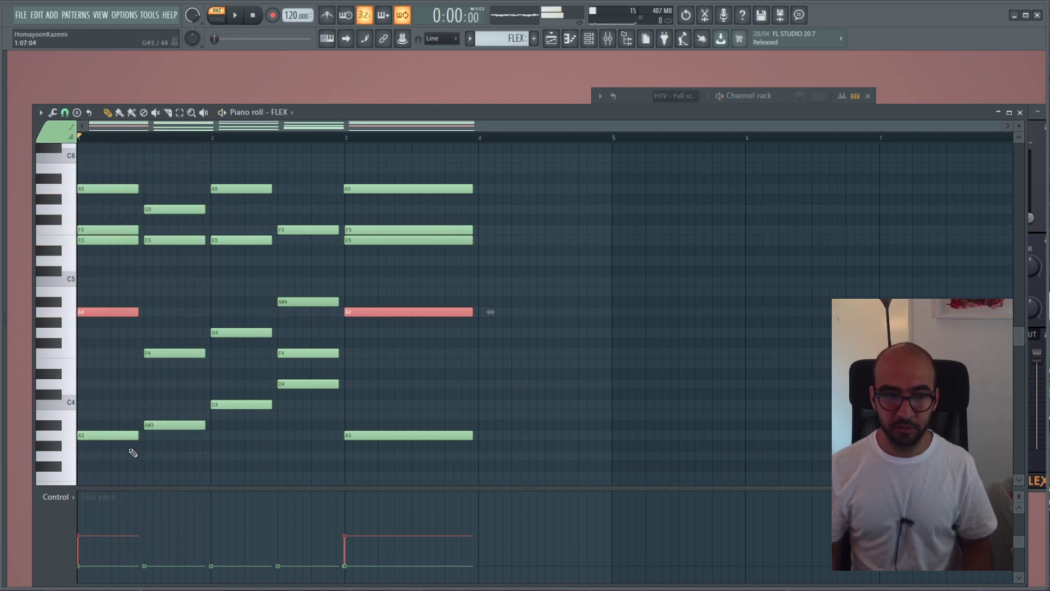
{"action": "left_click", "coordinate": [67, 316]}
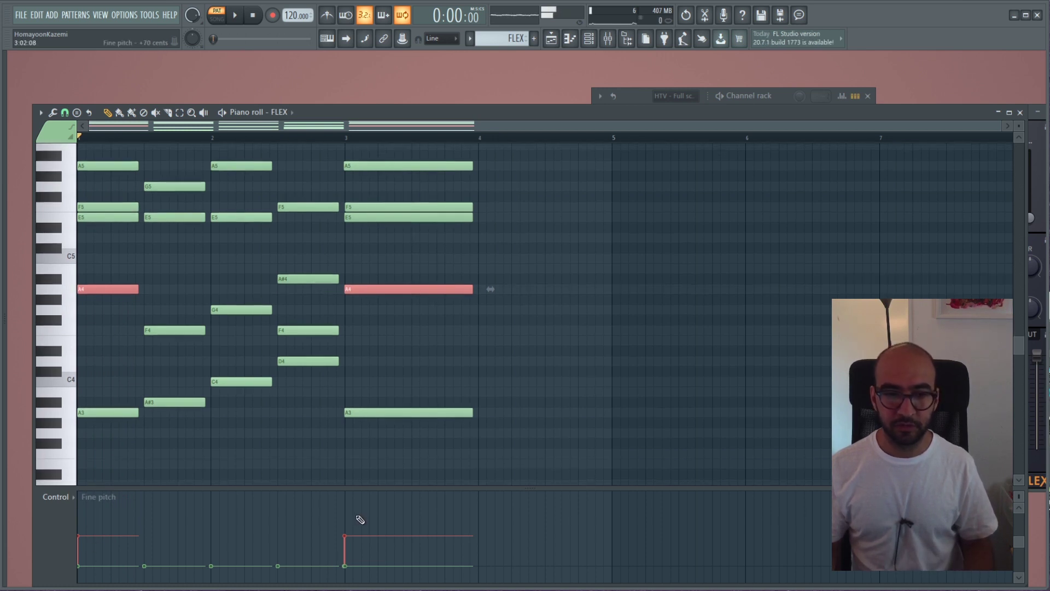
{"action": "left_click_drag", "start_coordinate": [349, 539], "coordinate": [351, 539]}
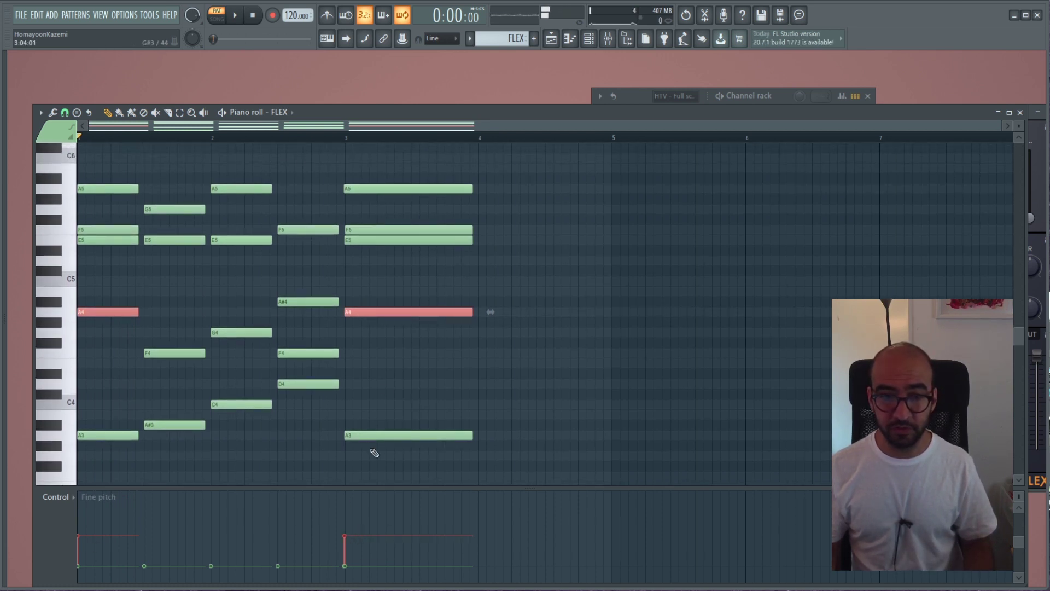
{"action": "key", "text": "space"}
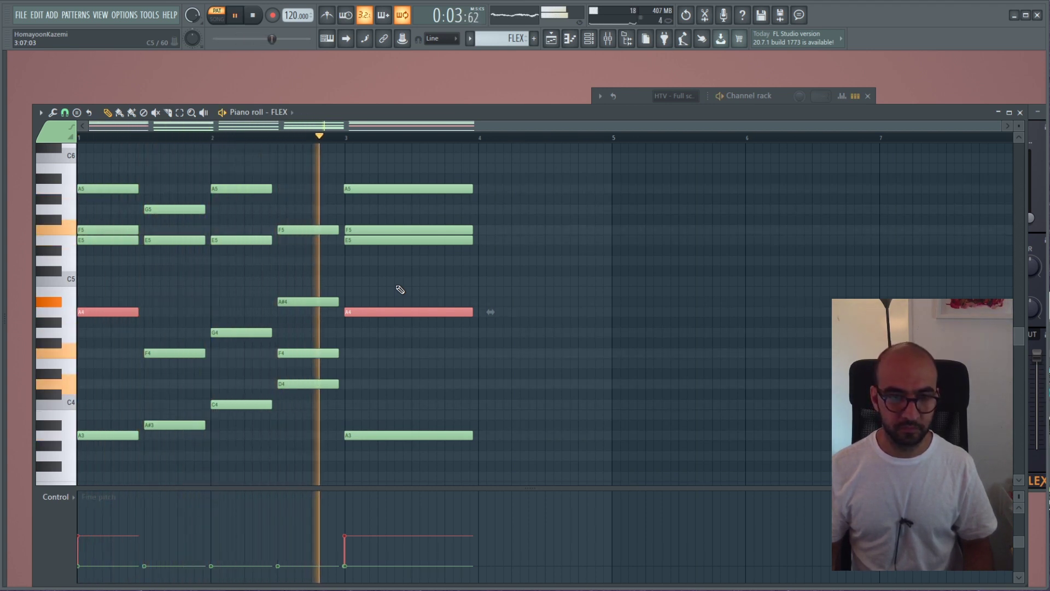
{"action": "key", "text": "space"}
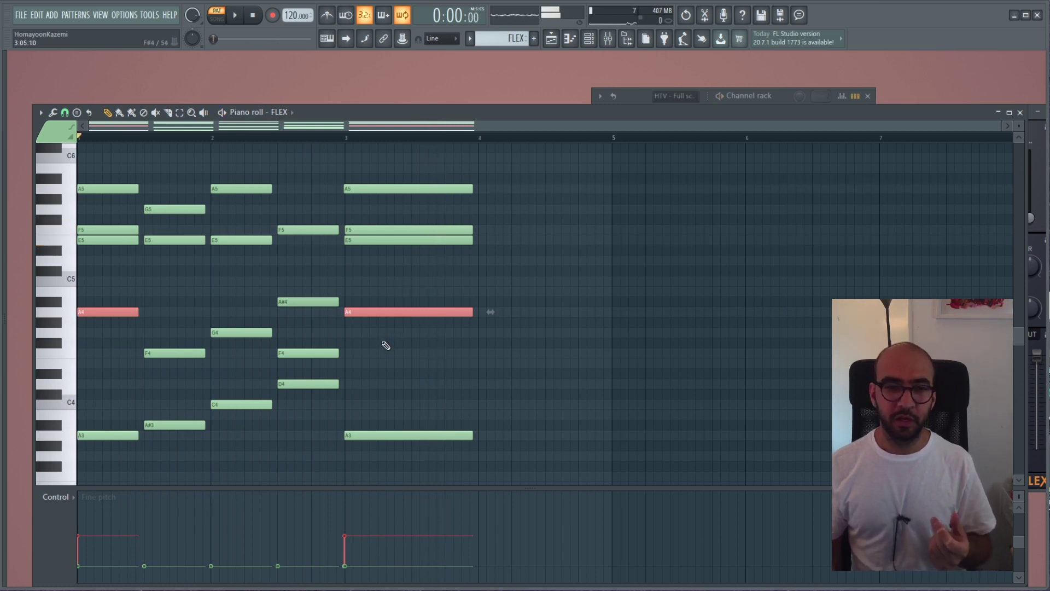
- Play the microtonal chord pattern again into bar 3, stop playback and deselect the two A4 notes
{"action": "scroll", "coordinate": [385, 345], "scroll_direction": "down", "scroll_amount": 1}
{"action": "scroll", "coordinate": [386, 345], "scroll_direction": "up", "scroll_amount": 1}
{"action": "scroll", "coordinate": [386, 346], "scroll_direction": "up", "scroll_amount": 2}
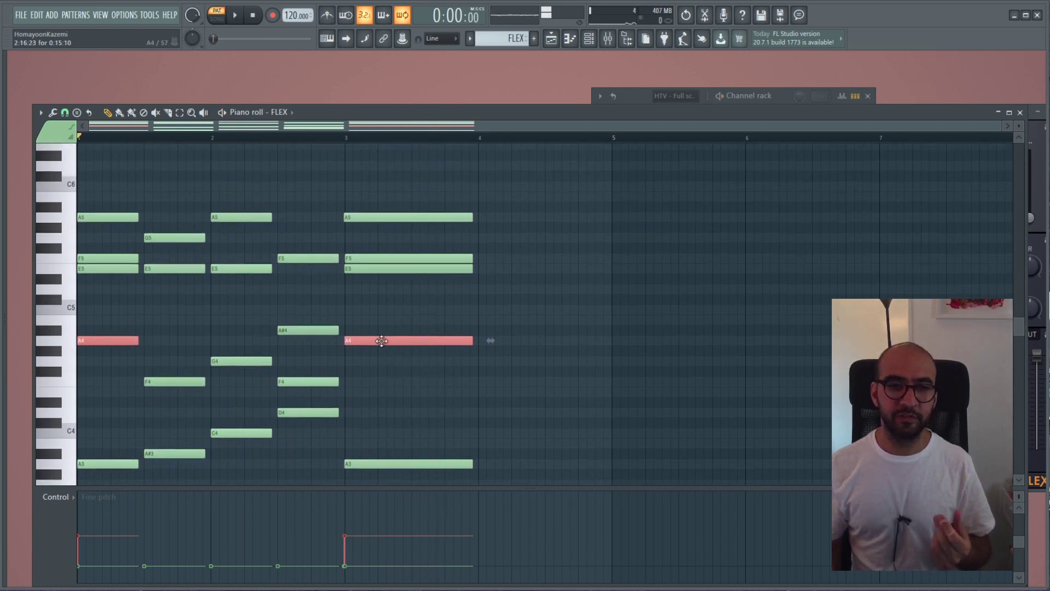
{"action": "scroll", "coordinate": [386, 347], "scroll_direction": "down", "scroll_amount": 2}
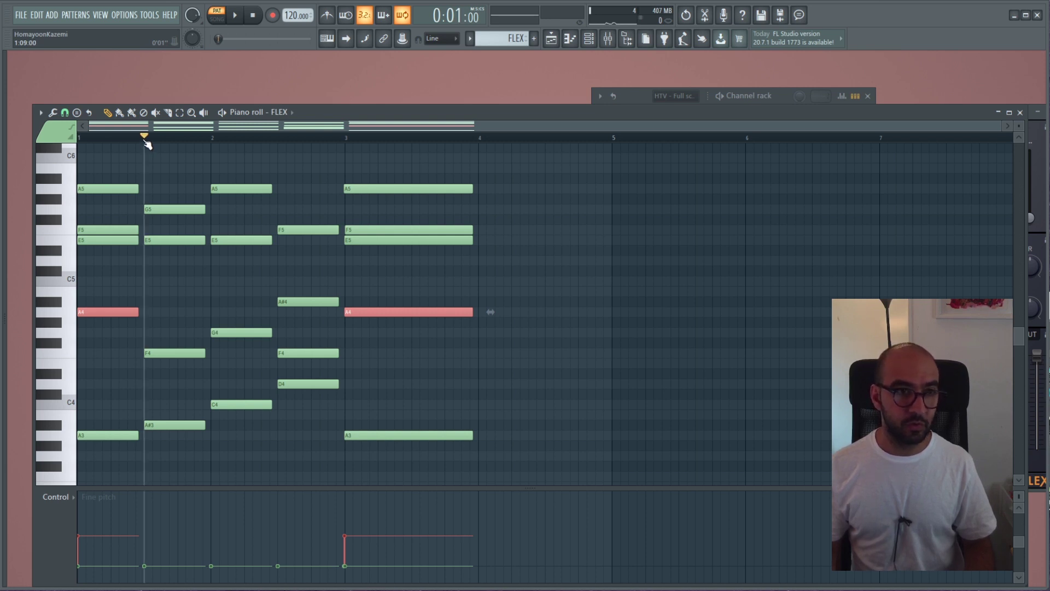
{"action": "key", "text": "space"}
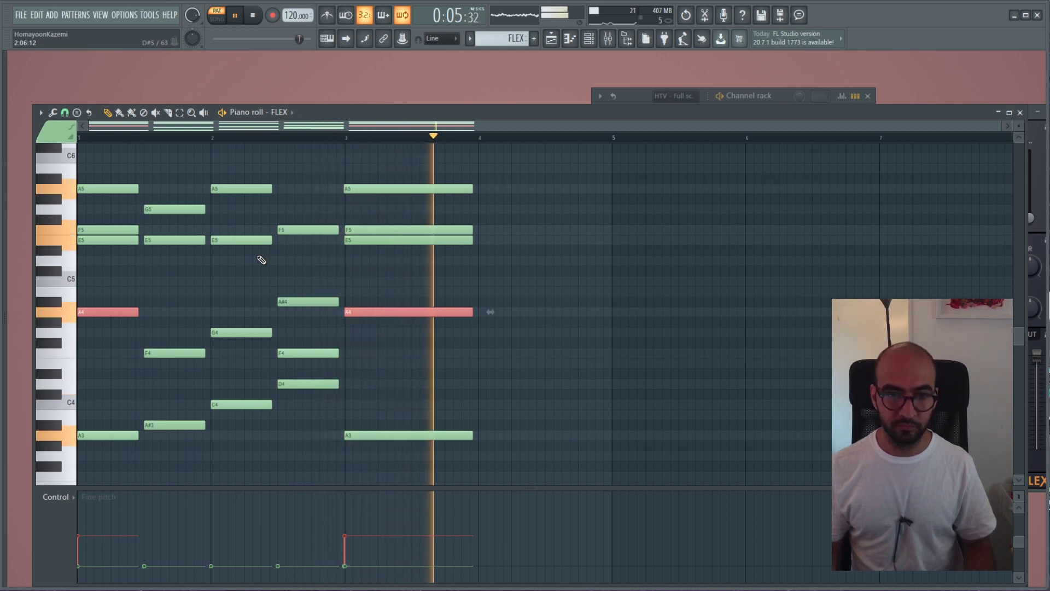
{"action": "key", "text": "space"}
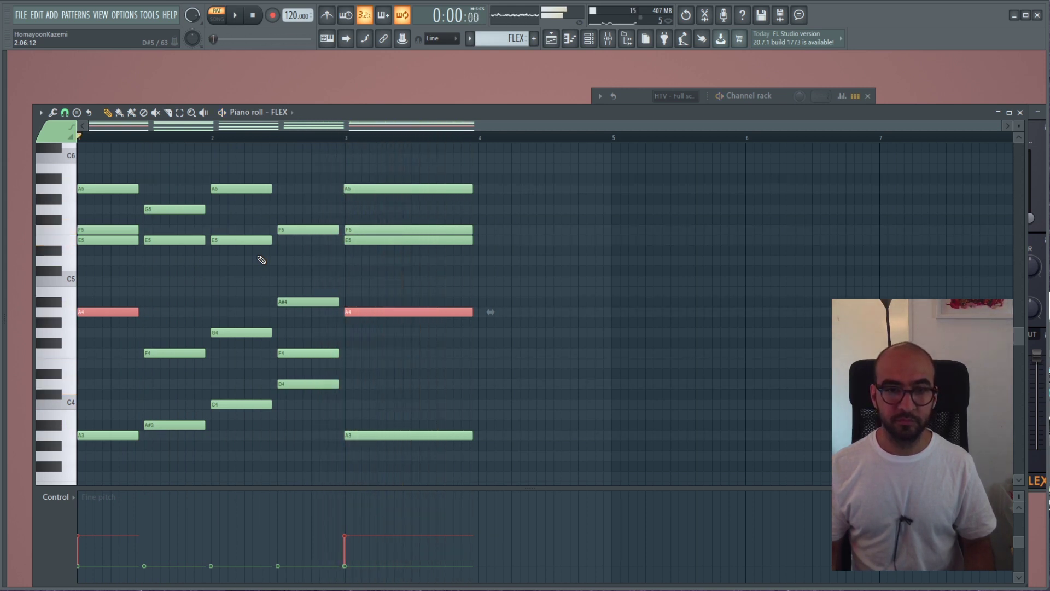
{"action": "left_click", "coordinate": [422, 297]}
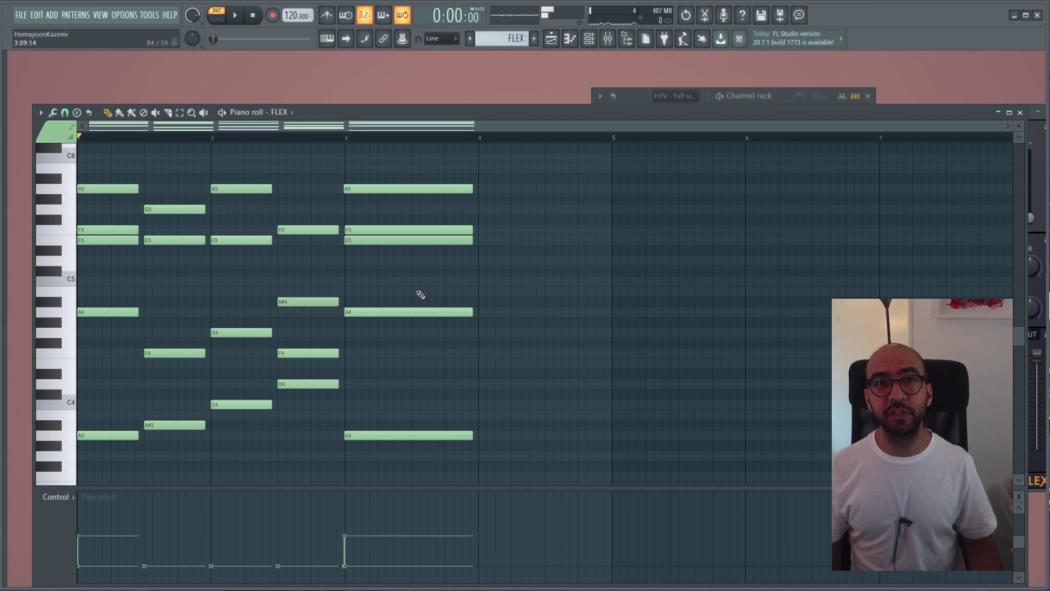